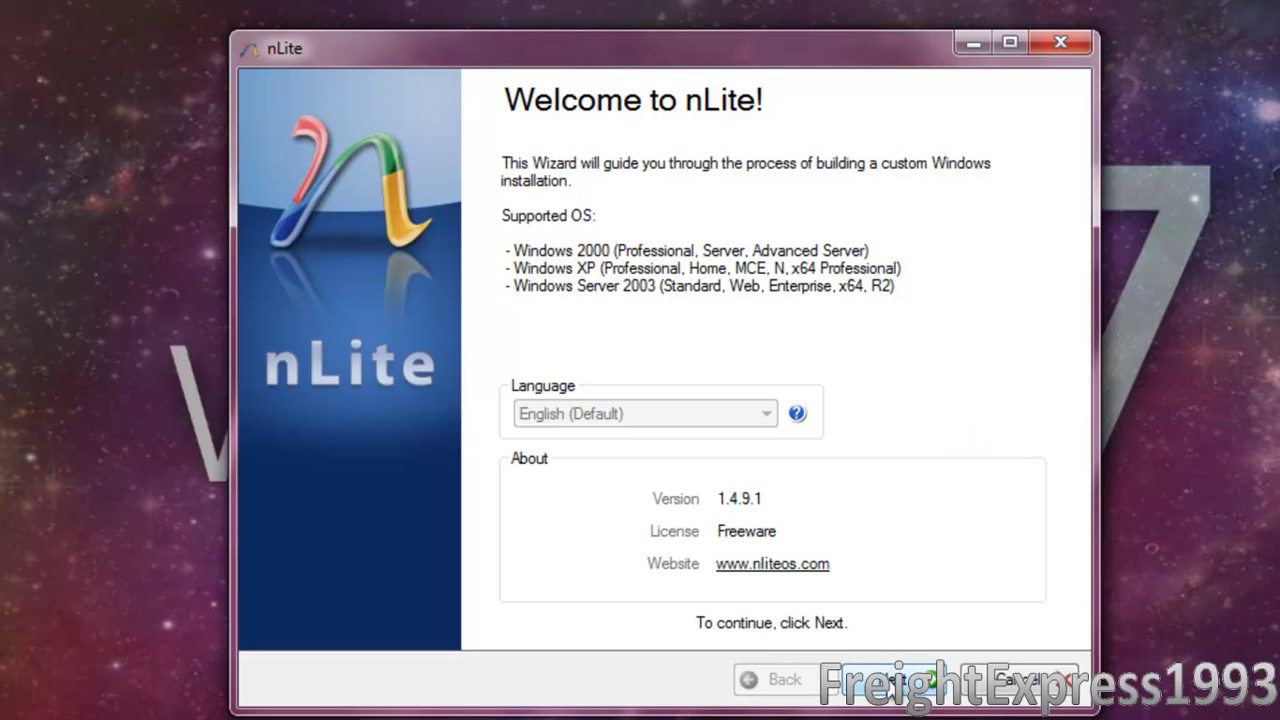
# Step: Move past Welcome, confirm the located Windows XP Professional SP3 source, and continue to Presets
pyautogui.click(860, 684)
pyautogui.click(860, 686)
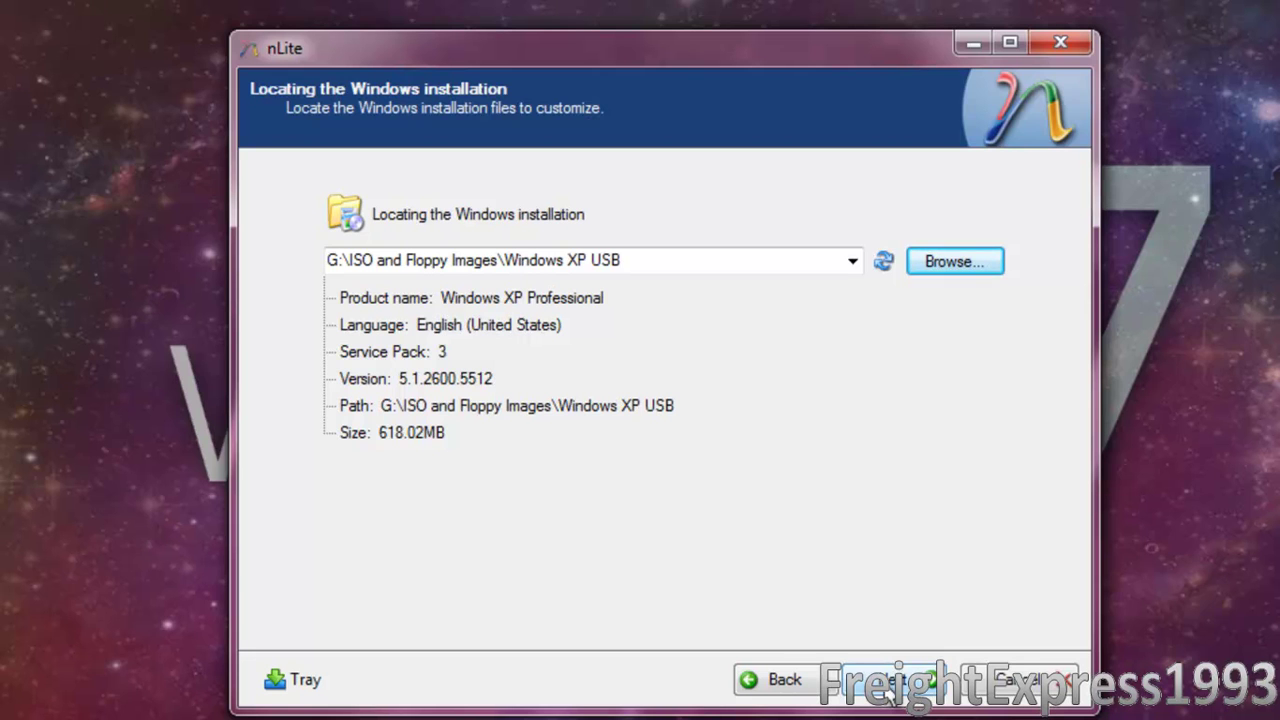
pyautogui.click(889, 682)
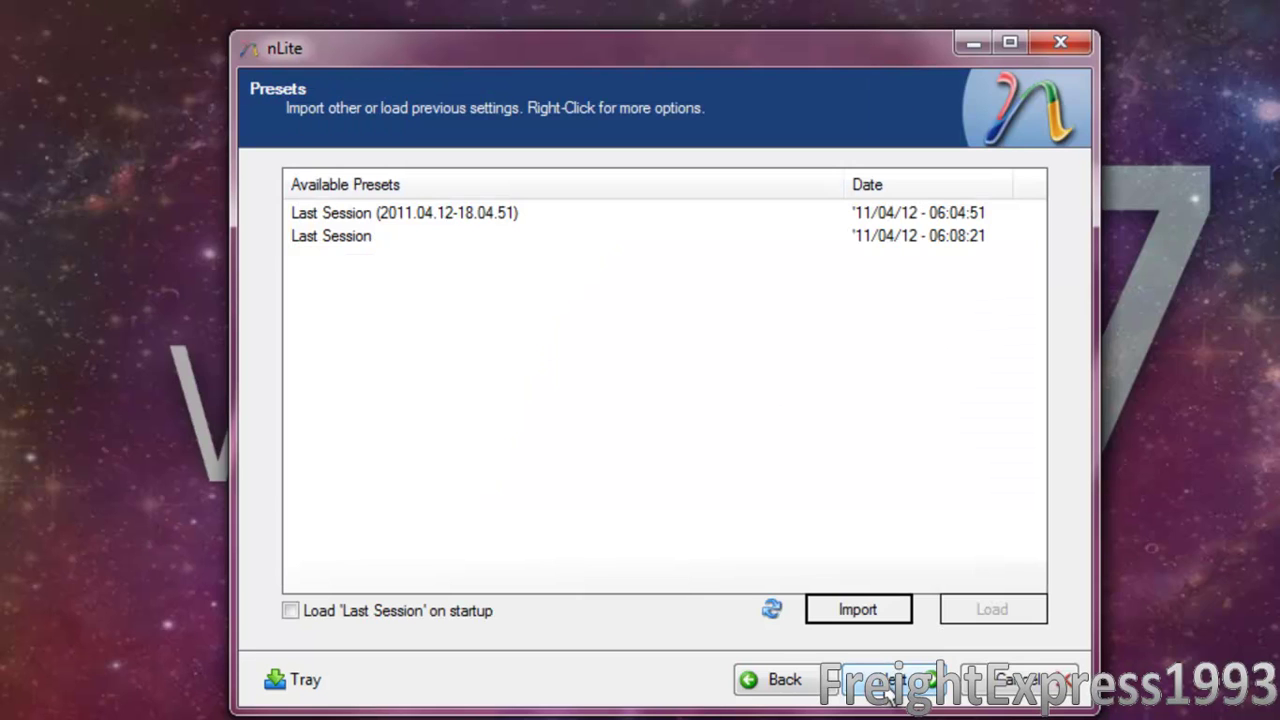
# Step: Choose only Components as the task, toggling it off and on, and continue to the component tree
pyautogui.click(889, 690)
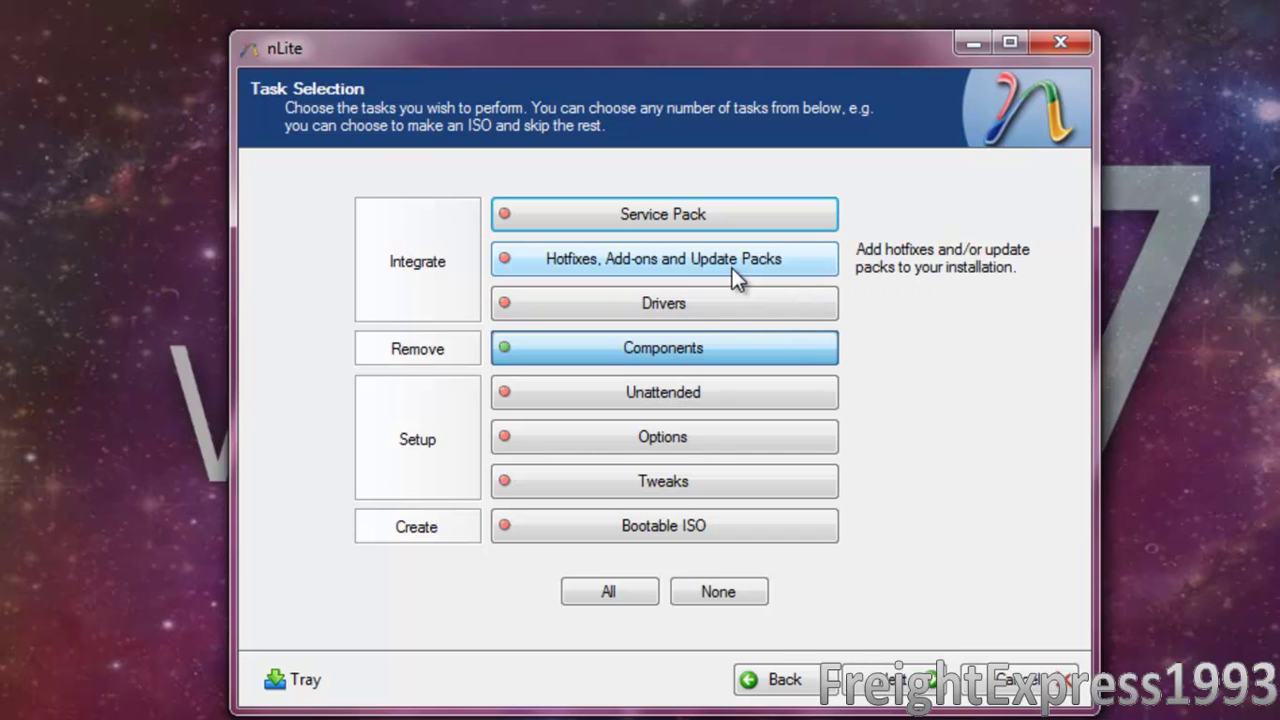
pyautogui.click(786, 347)
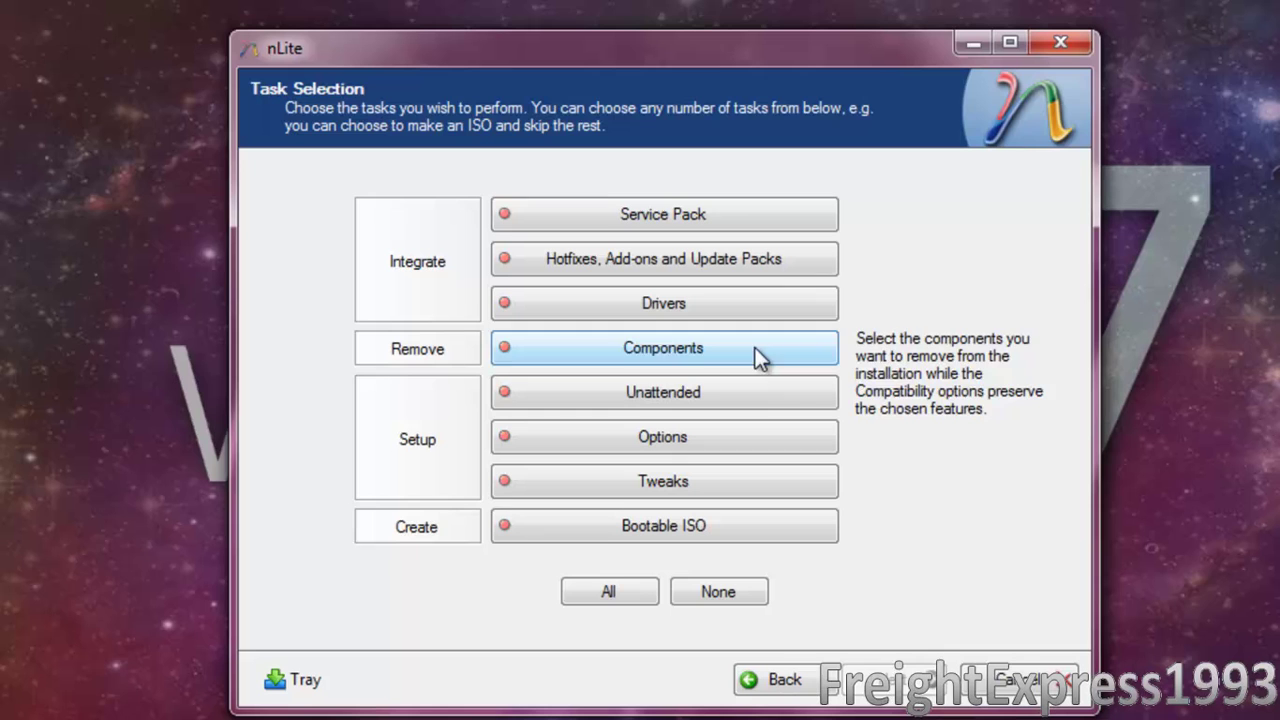
pyautogui.click(757, 356)
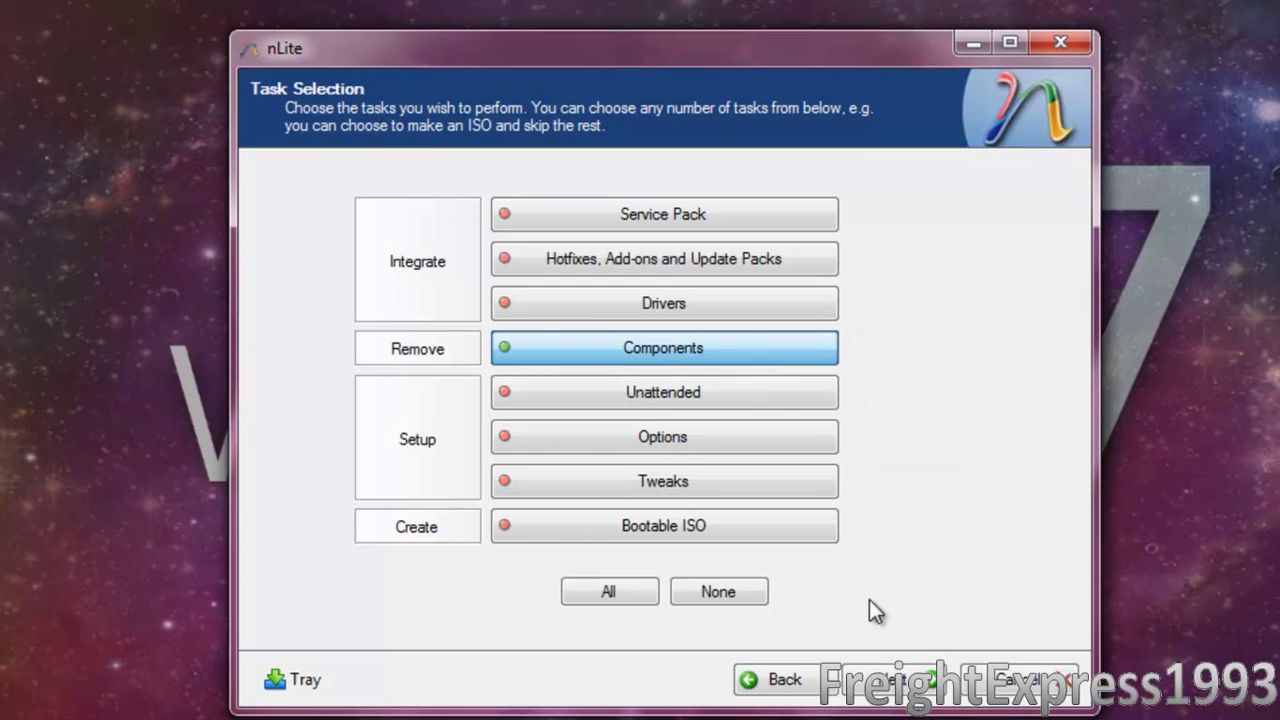
pyautogui.click(893, 695)
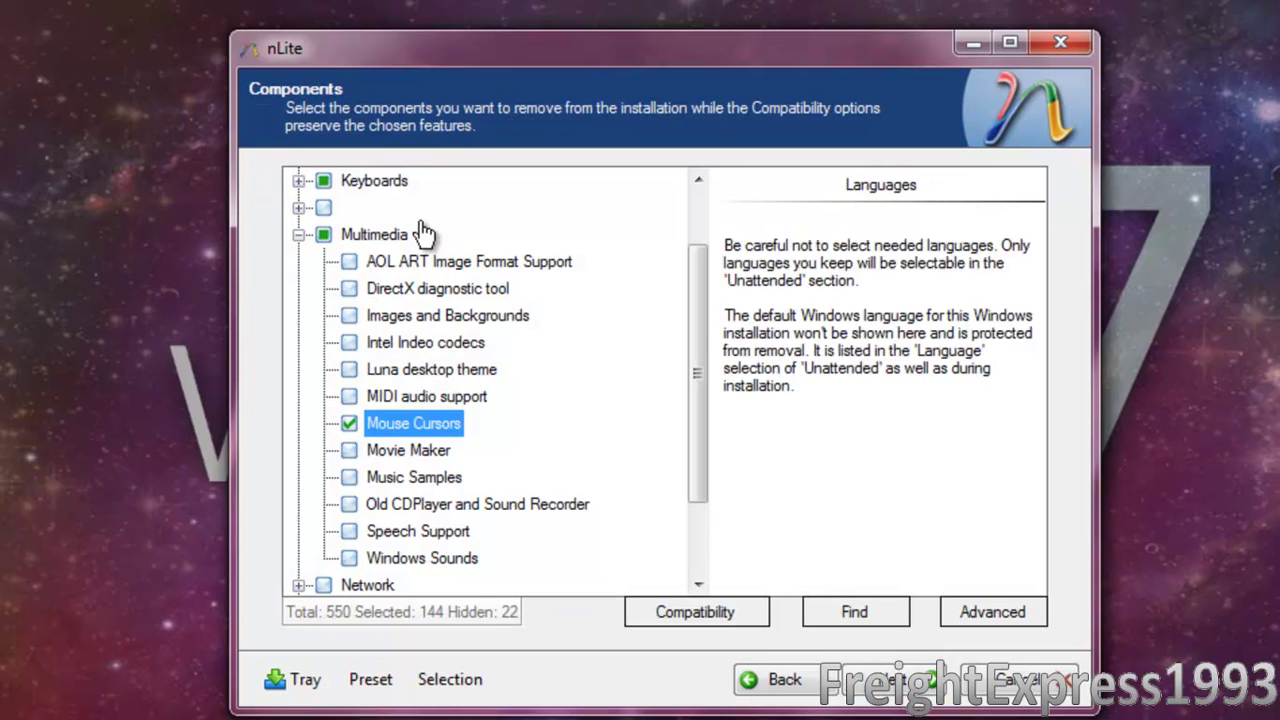
# Step: Under Applications, mark Accessibility Options and Screensavers for removal
pyautogui.moveTo(695, 310); pyautogui.dragTo(689, 251)
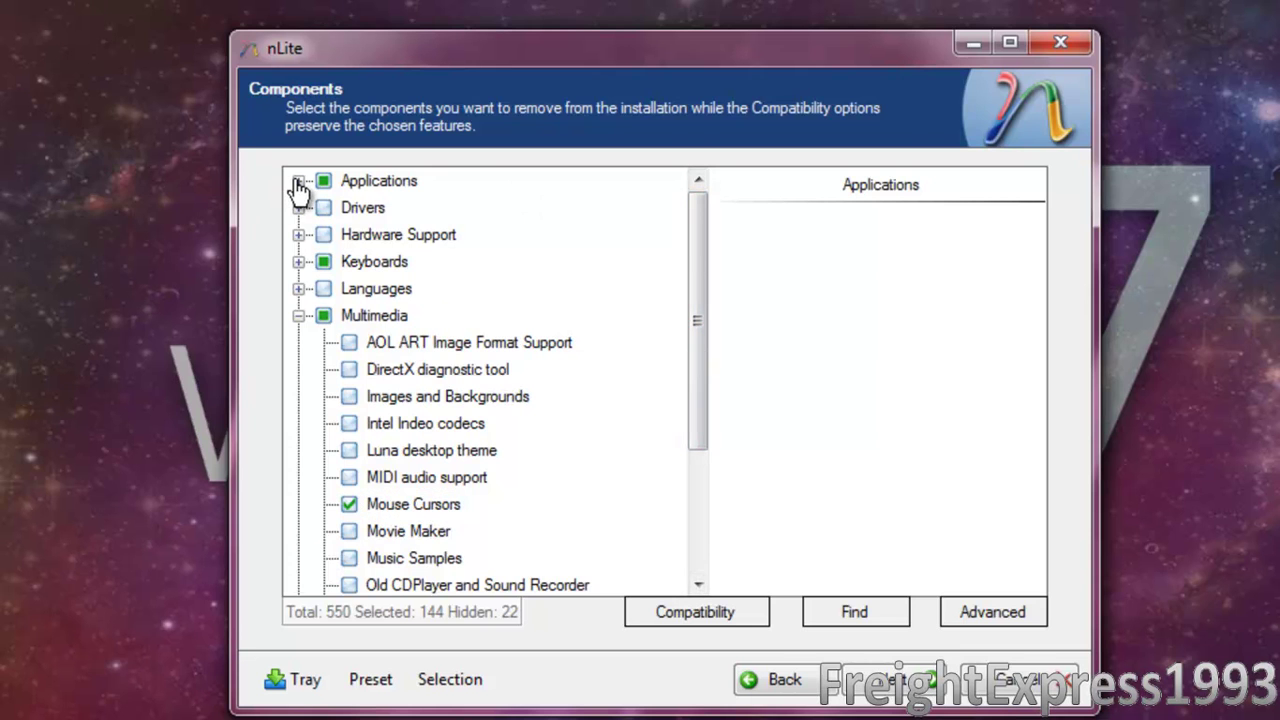
pyautogui.click(298, 182)
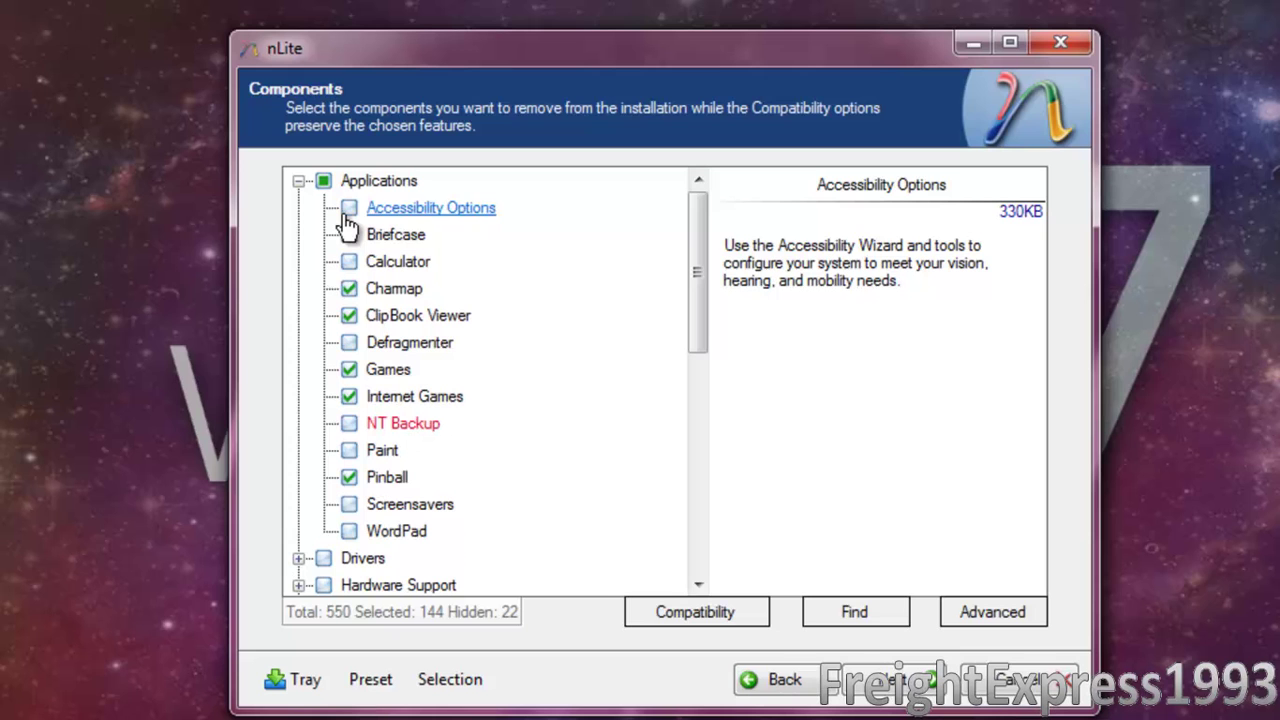
pyautogui.click(348, 208)
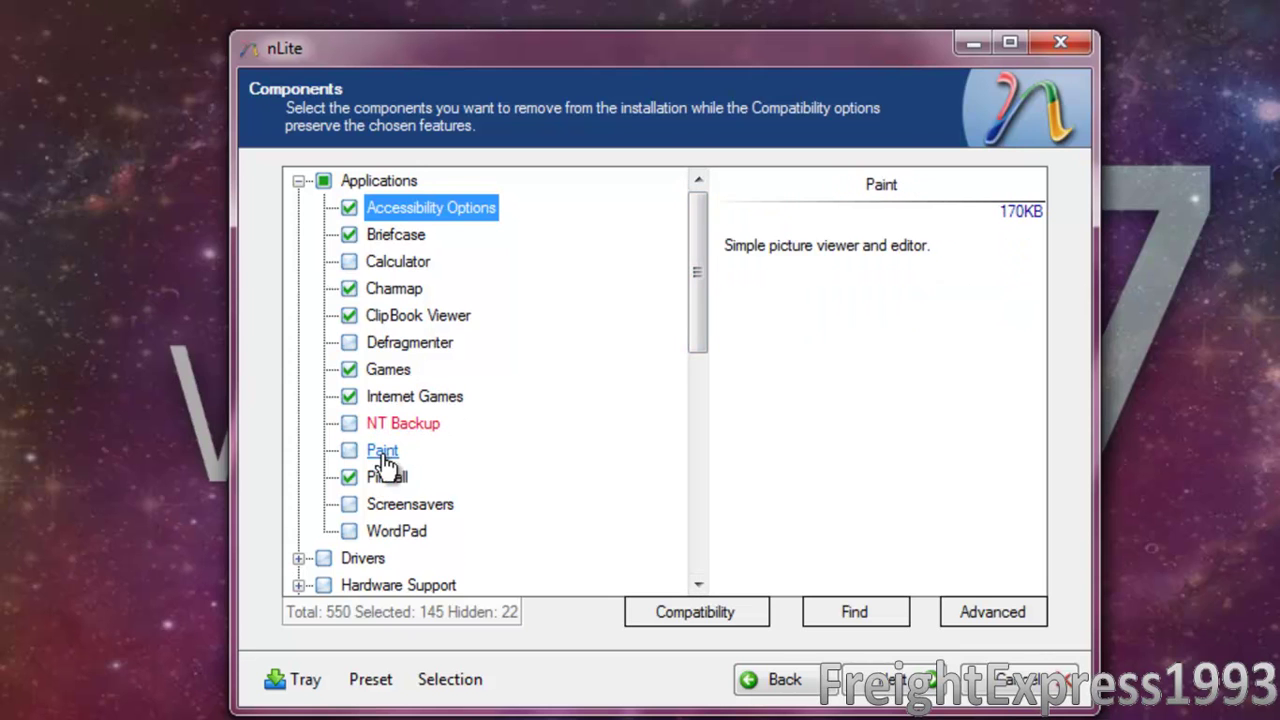
pyautogui.click(349, 505)
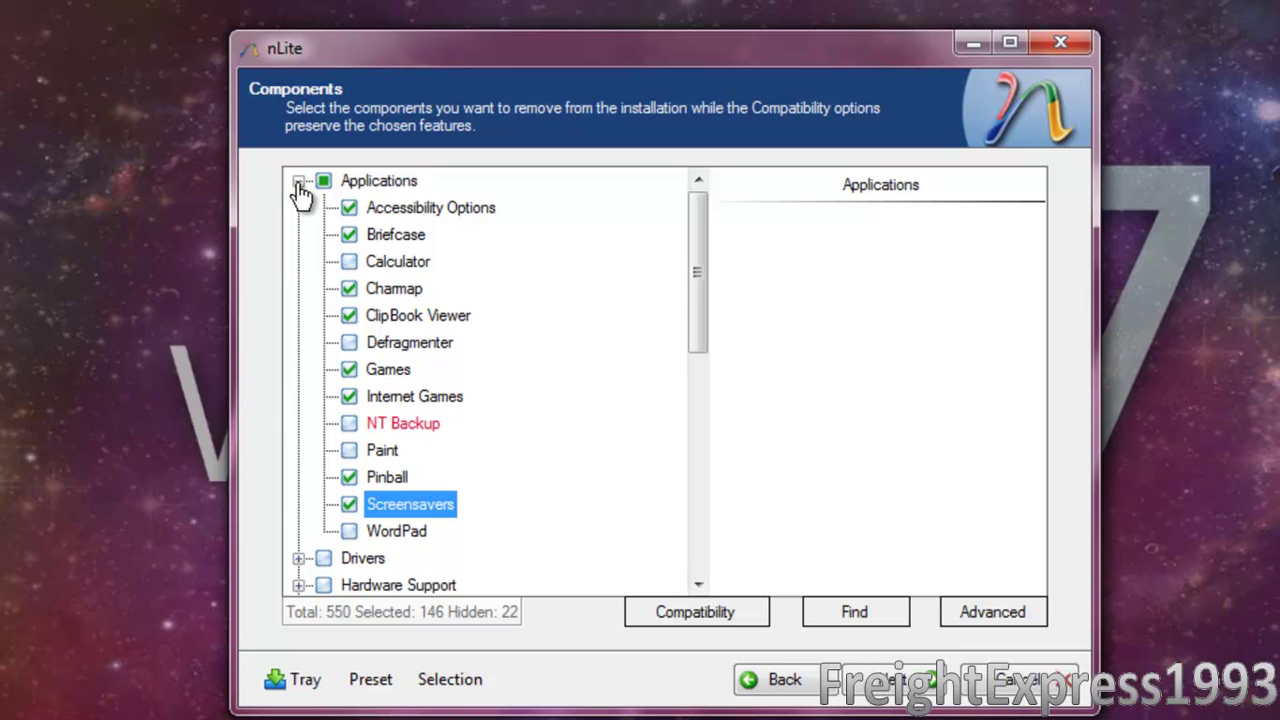
pyautogui.moveTo(691, 331)
pyautogui.mouseDown()
pyautogui.moveTo(694, 357)
pyautogui.moveTo(697, 311)
pyautogui.mouseUp()
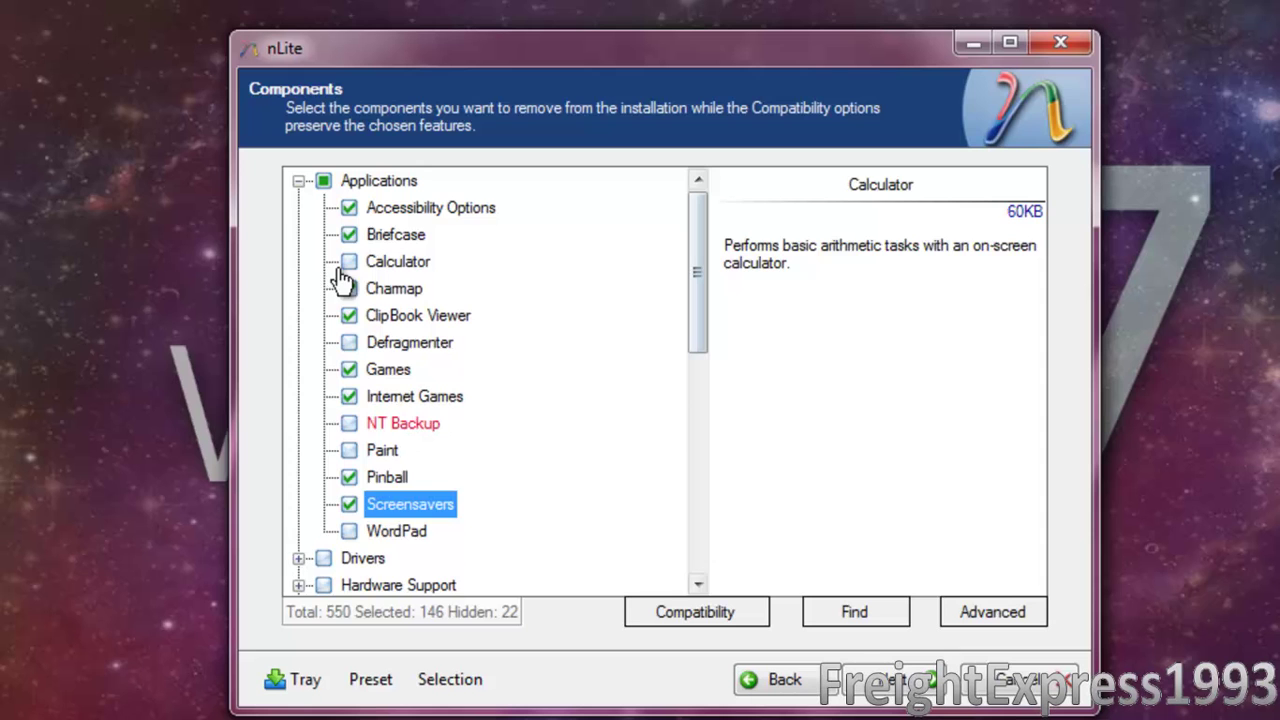
# Step: Collapse Applications, expand Drivers, and mark Scanners, Tape drives and IBM PS/2 TrackPoint for removal
pyautogui.click(300, 184)
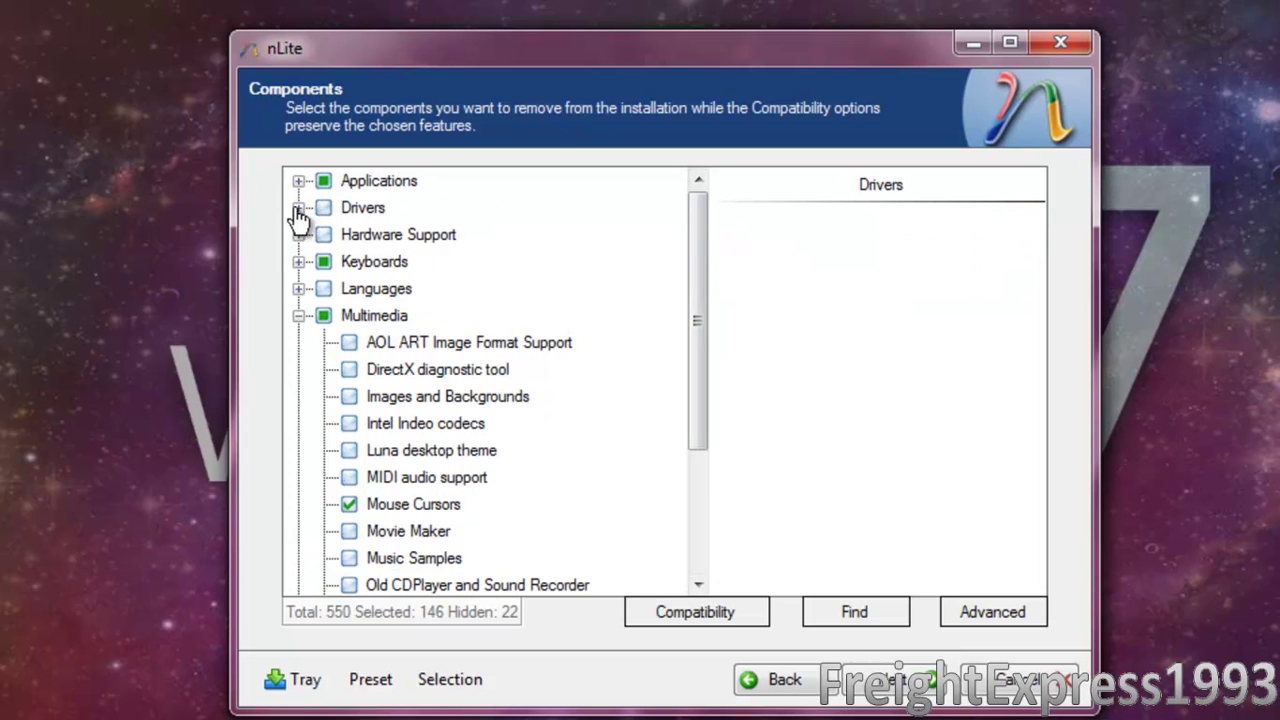
pyautogui.click(297, 212)
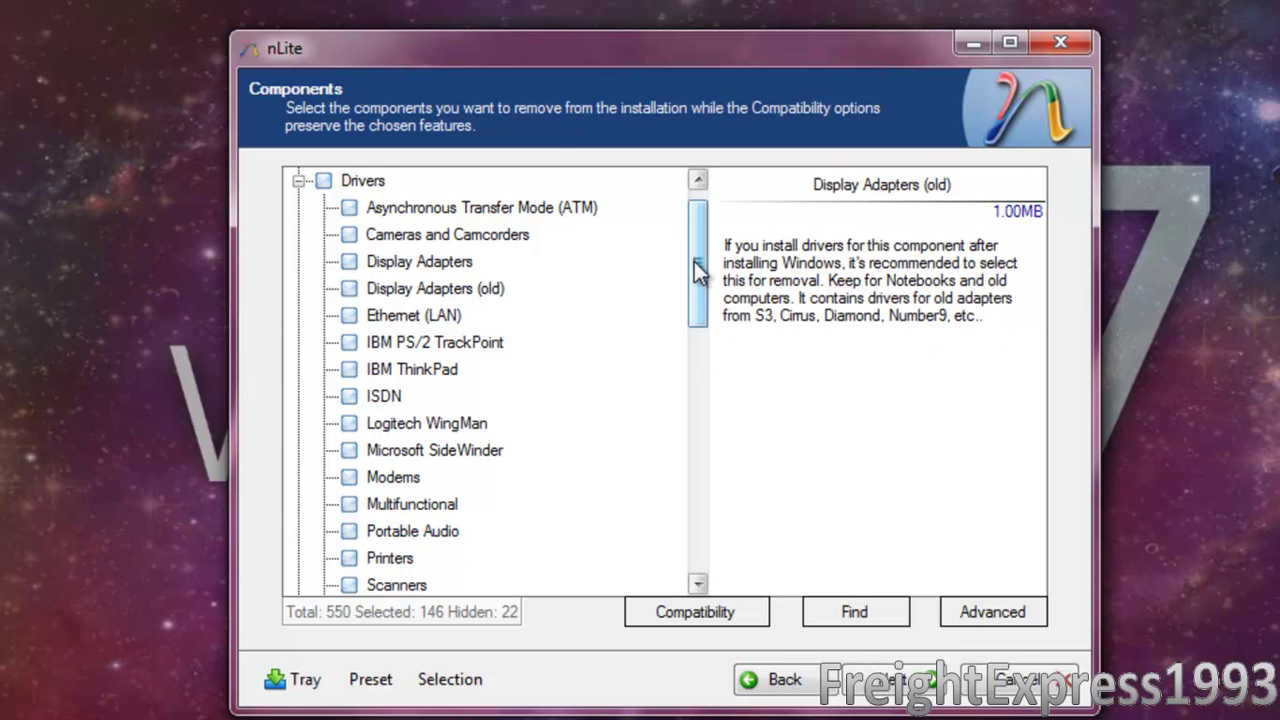
pyautogui.moveTo(700, 271); pyautogui.dragTo(718, 345)
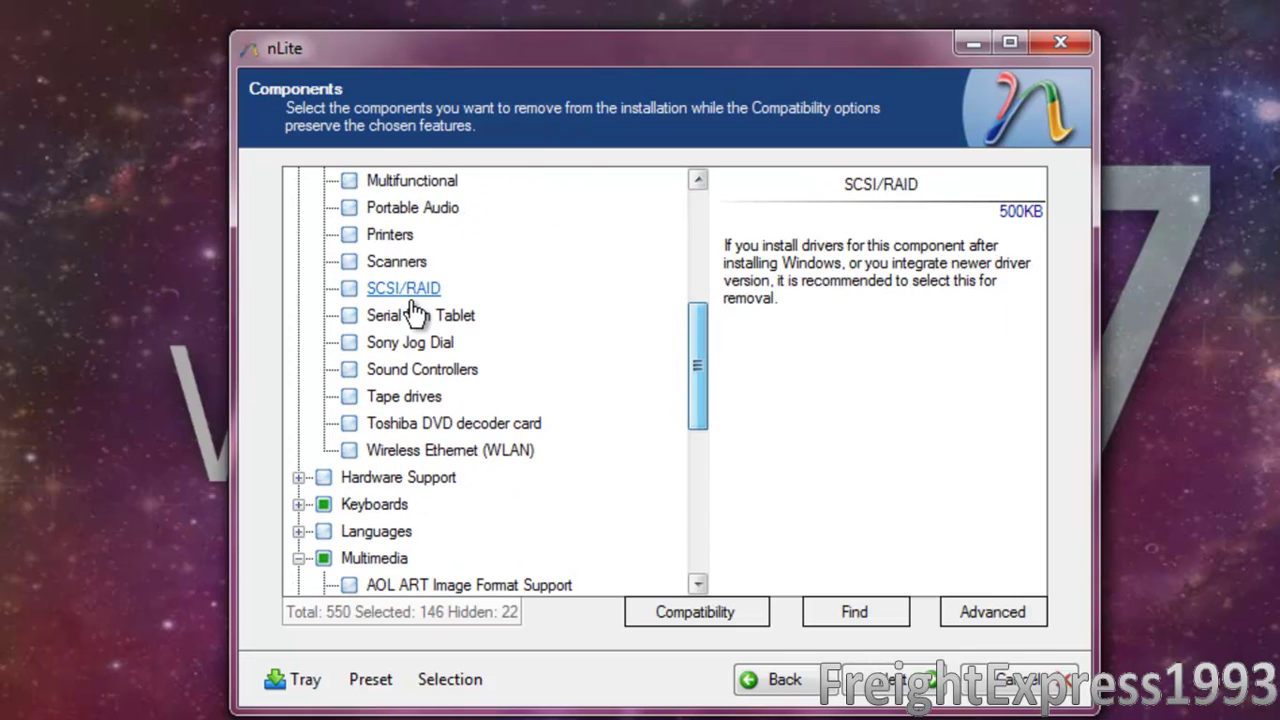
pyautogui.click(350, 263)
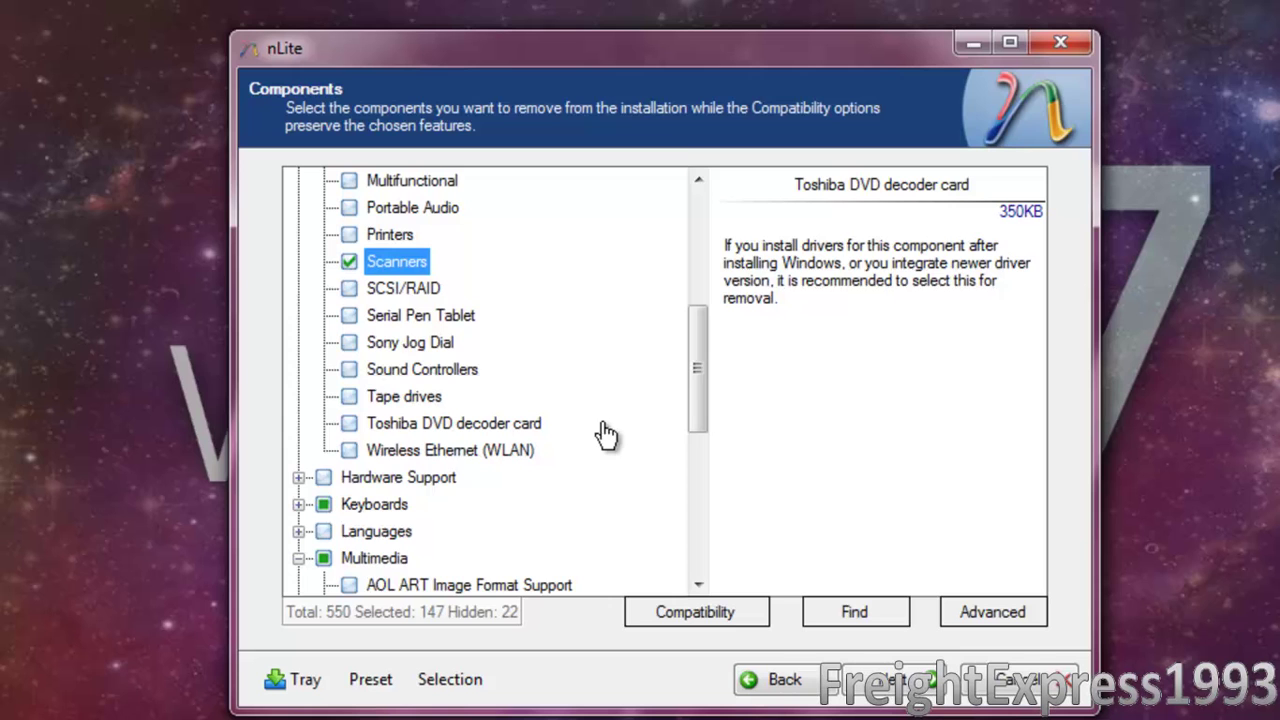
pyautogui.moveTo(697, 403); pyautogui.dragTo(694, 377)
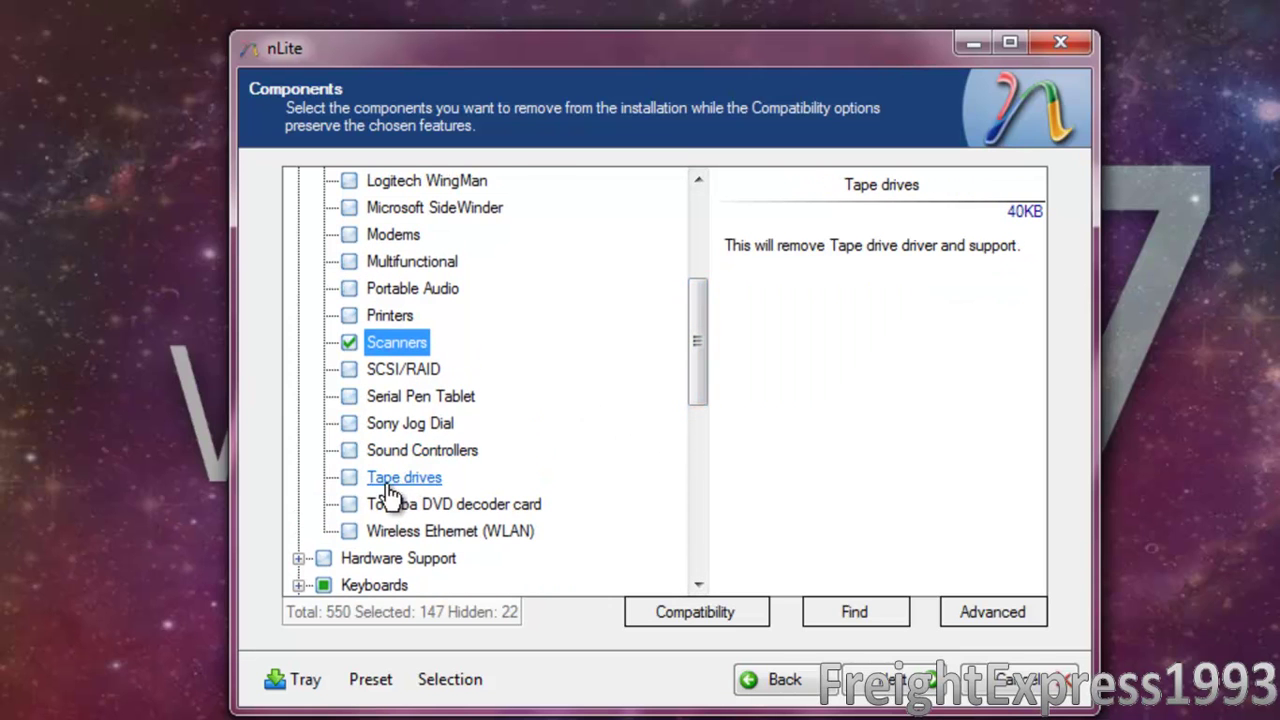
pyautogui.click(350, 478)
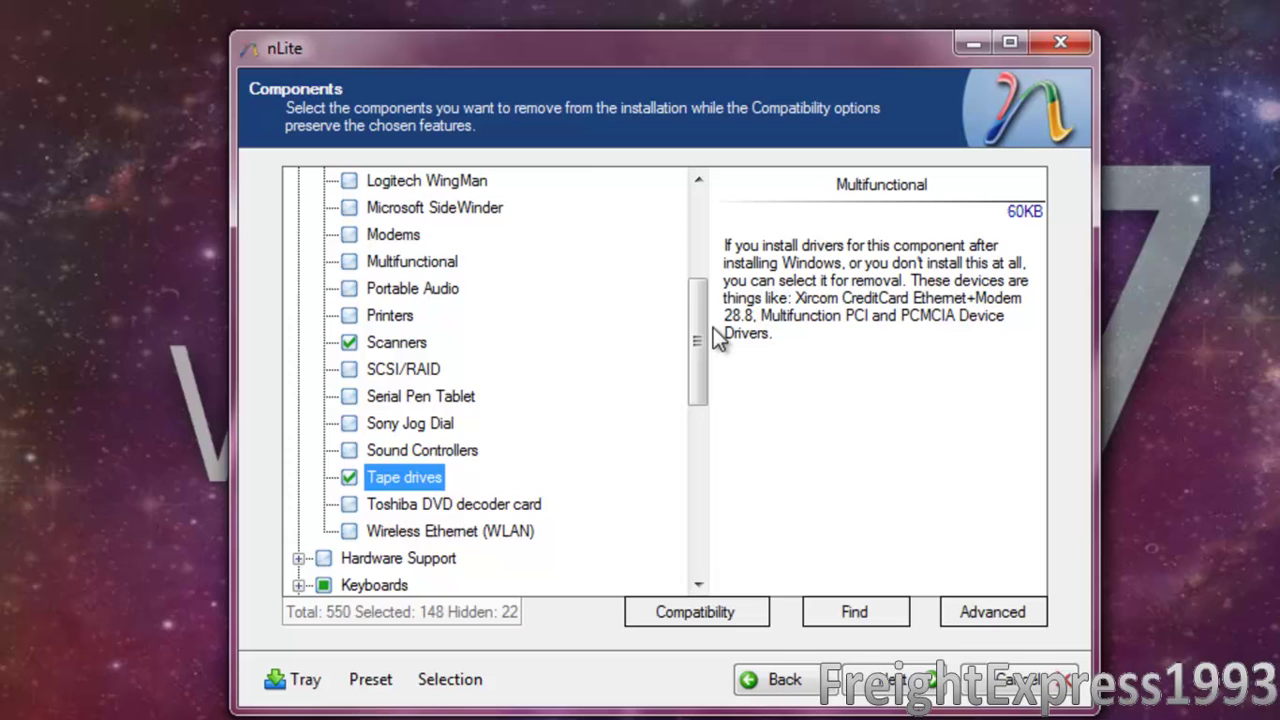
pyautogui.moveTo(713, 327); pyautogui.dragTo(690, 270)
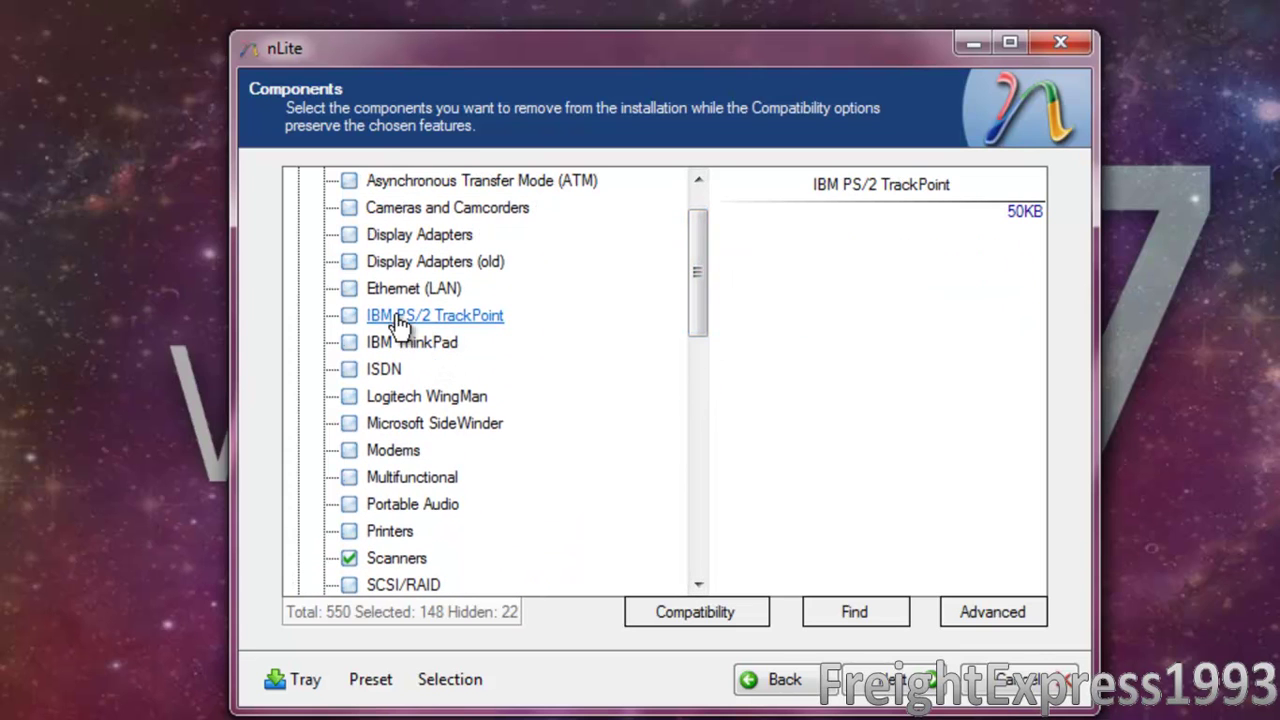
pyautogui.click(349, 316)
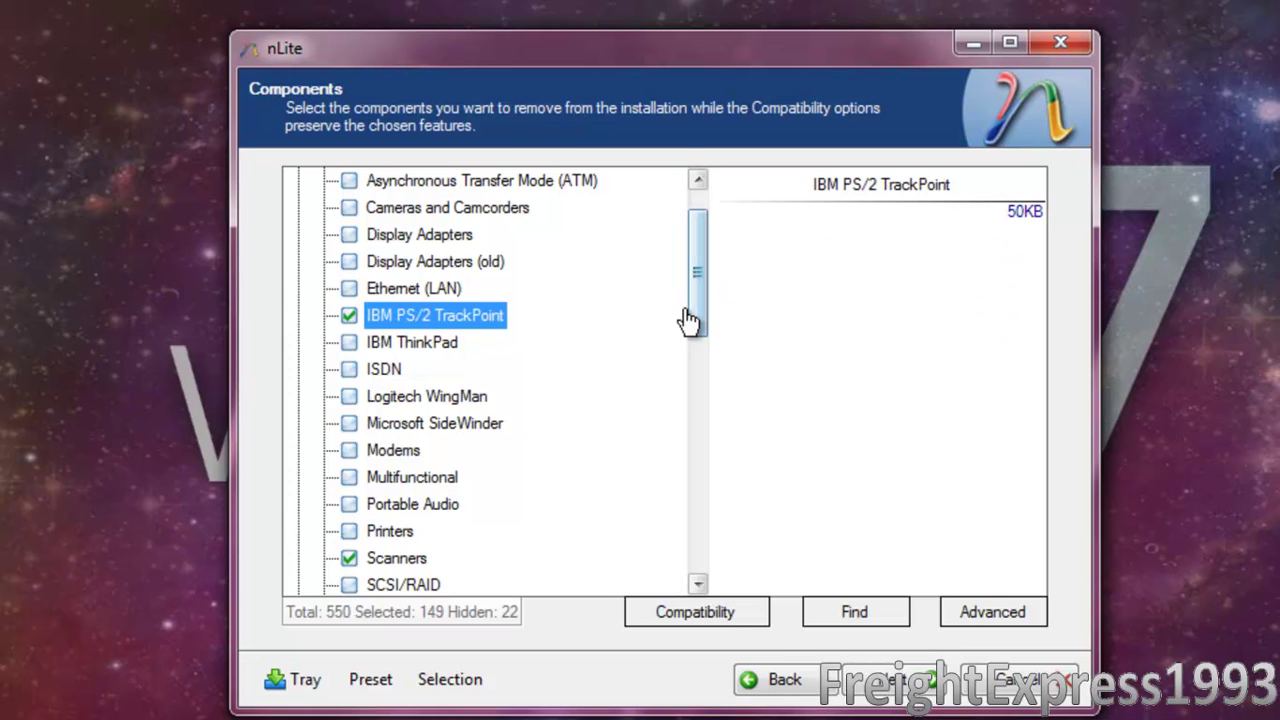
# Step: Also mark the Printers, Serial Pen Tablet and Logitech WingMan drivers for removal
pyautogui.moveTo(700, 314); pyautogui.dragTo(703, 292)
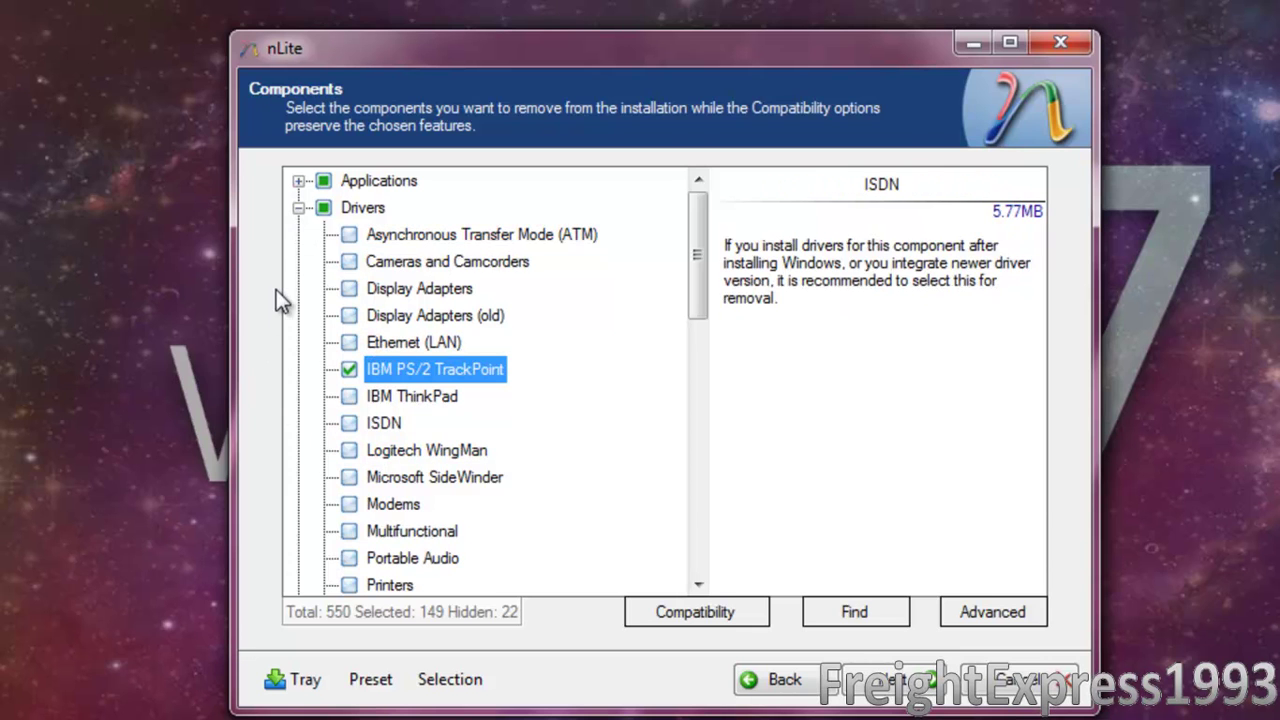
pyautogui.click(349, 370)
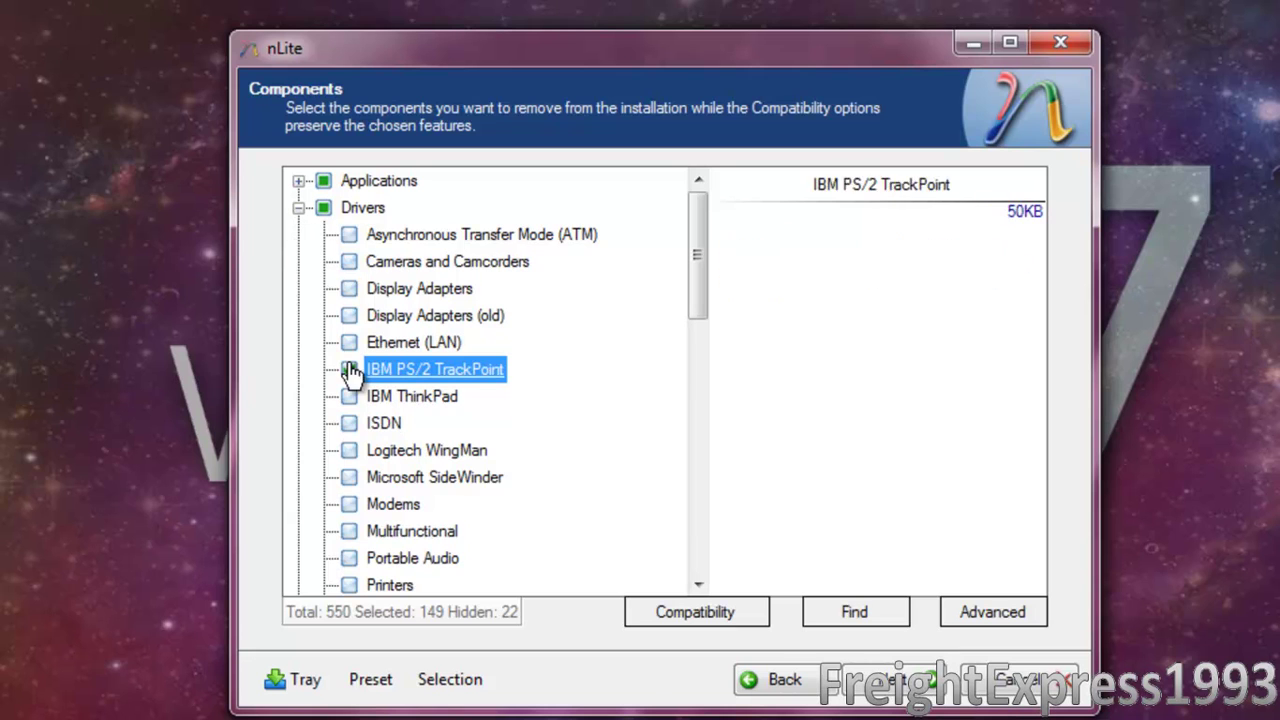
pyautogui.click(349, 586)
pyautogui.scroll(-1, 657, 291)
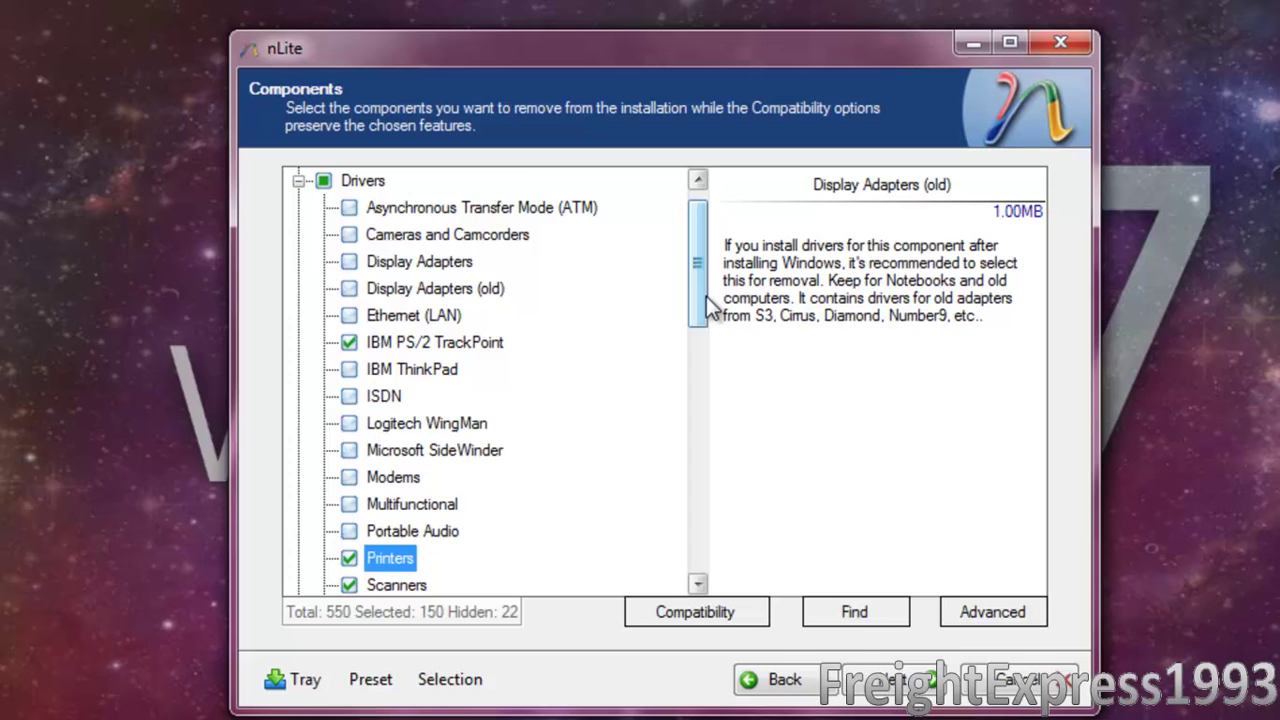
pyautogui.scroll(-1, 700, 300)
pyautogui.scroll(-3, 705, 320)
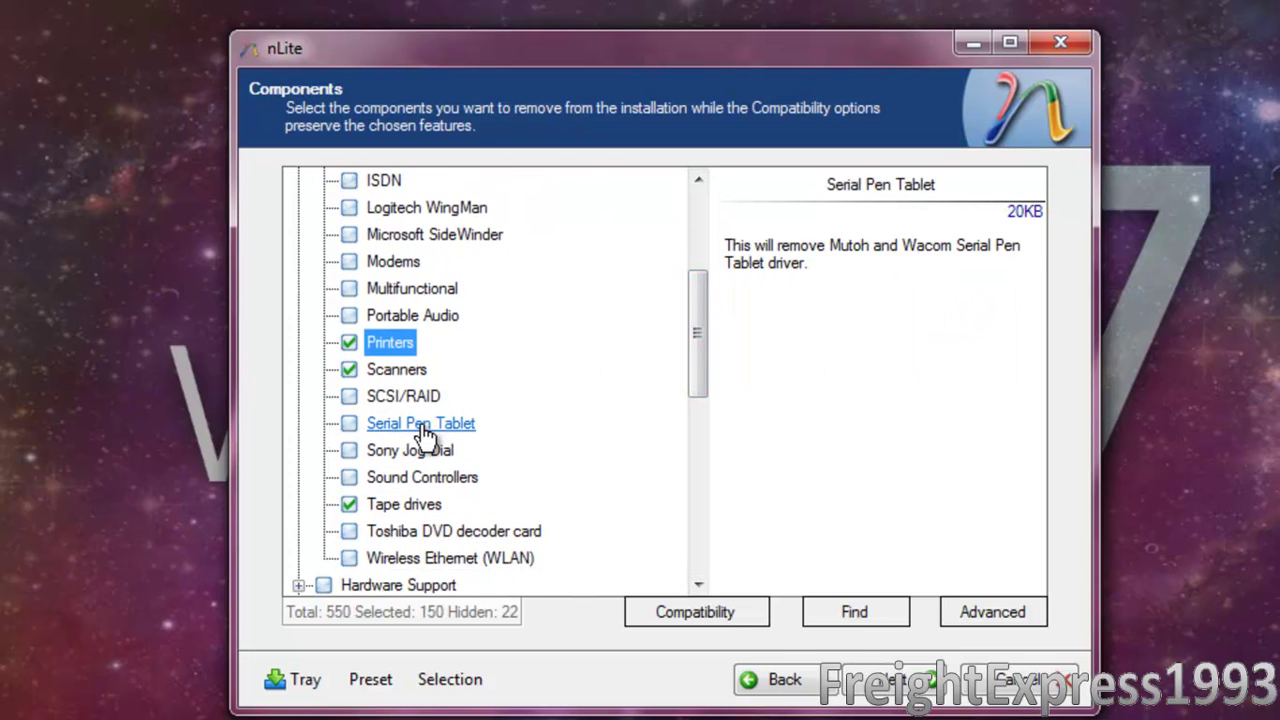
pyautogui.click(349, 426)
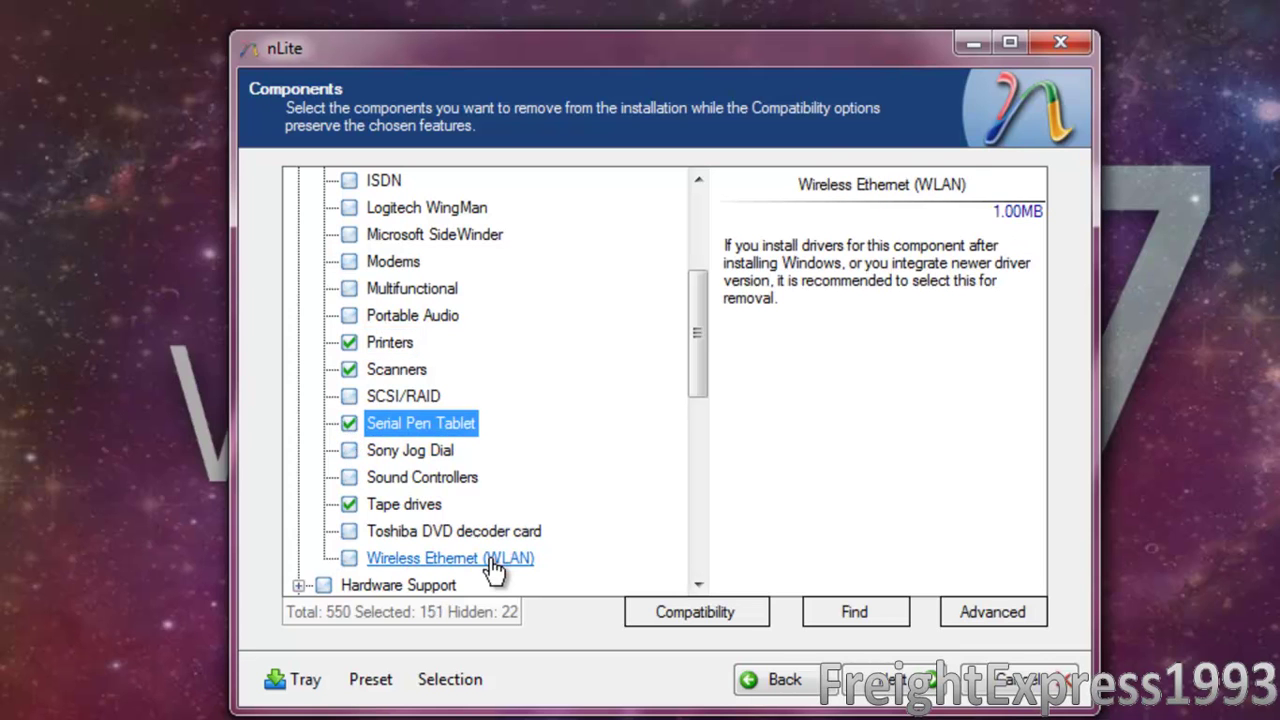
pyautogui.moveTo(698, 386); pyautogui.dragTo(691, 296)
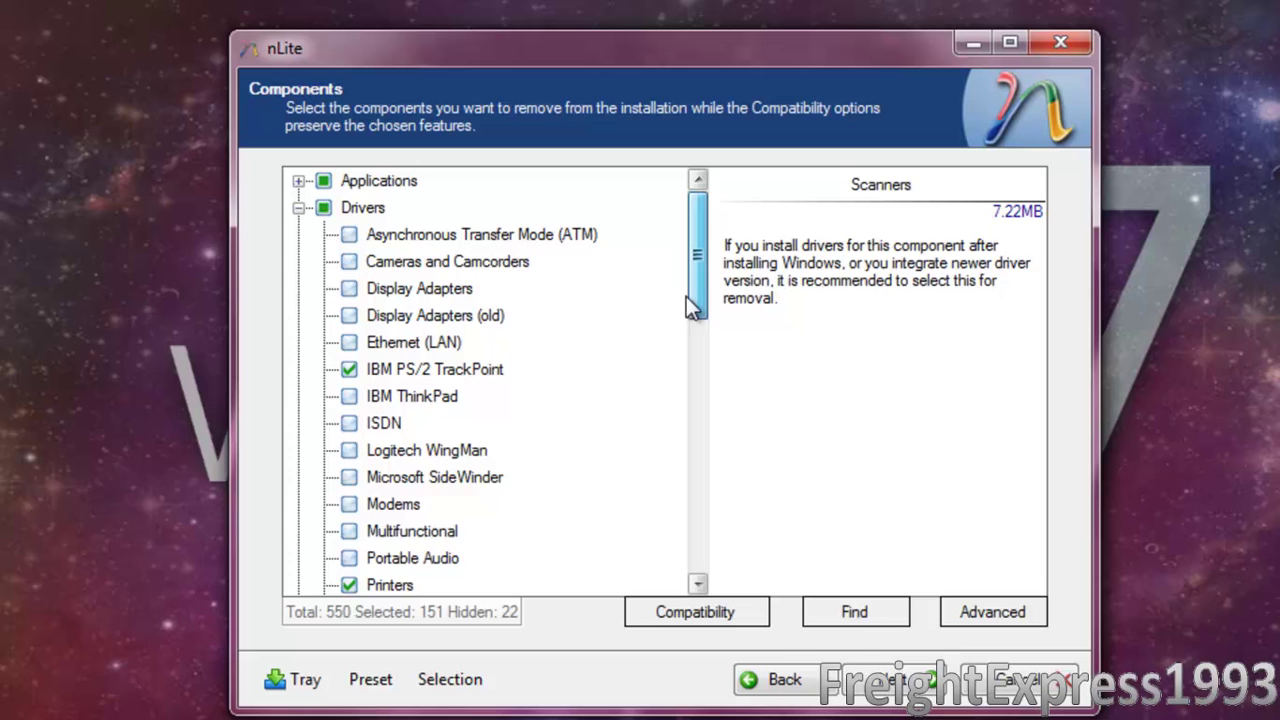
pyautogui.click(347, 452)
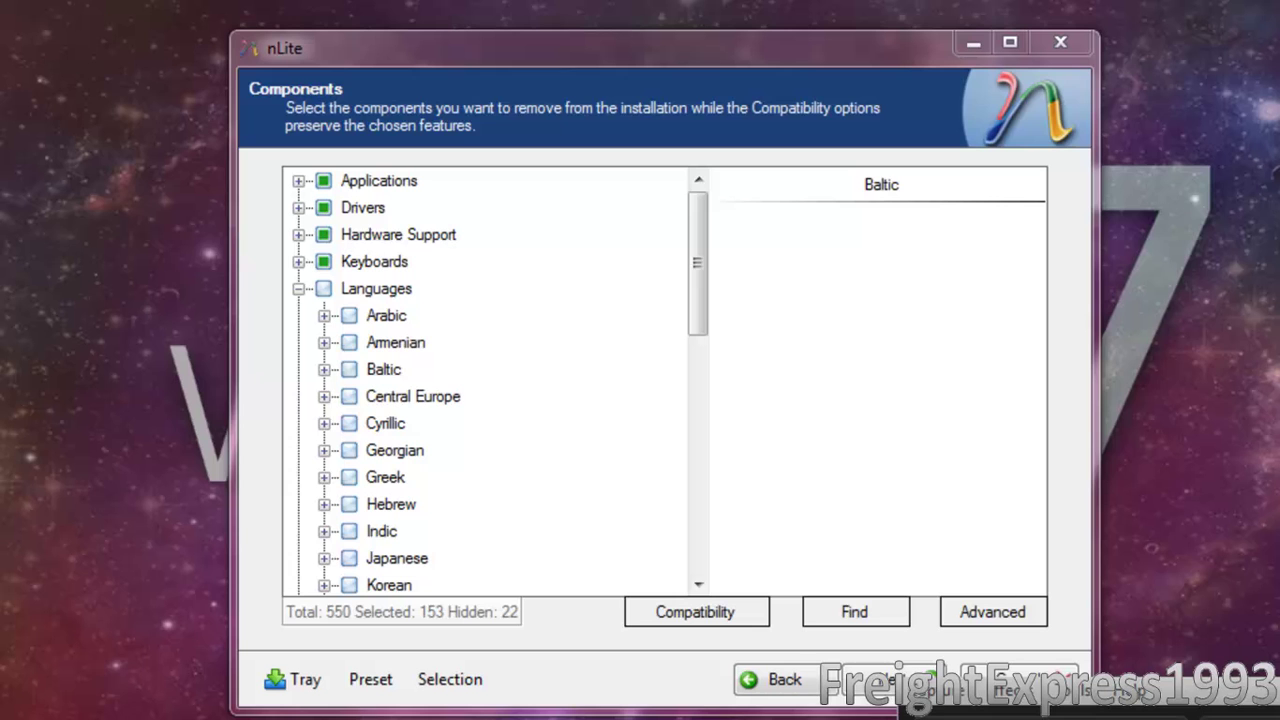
# Step: Mark all Languages for removal except Western Europe and United States, then collapse the branch
pyautogui.hotkey('alt', 'Tab')
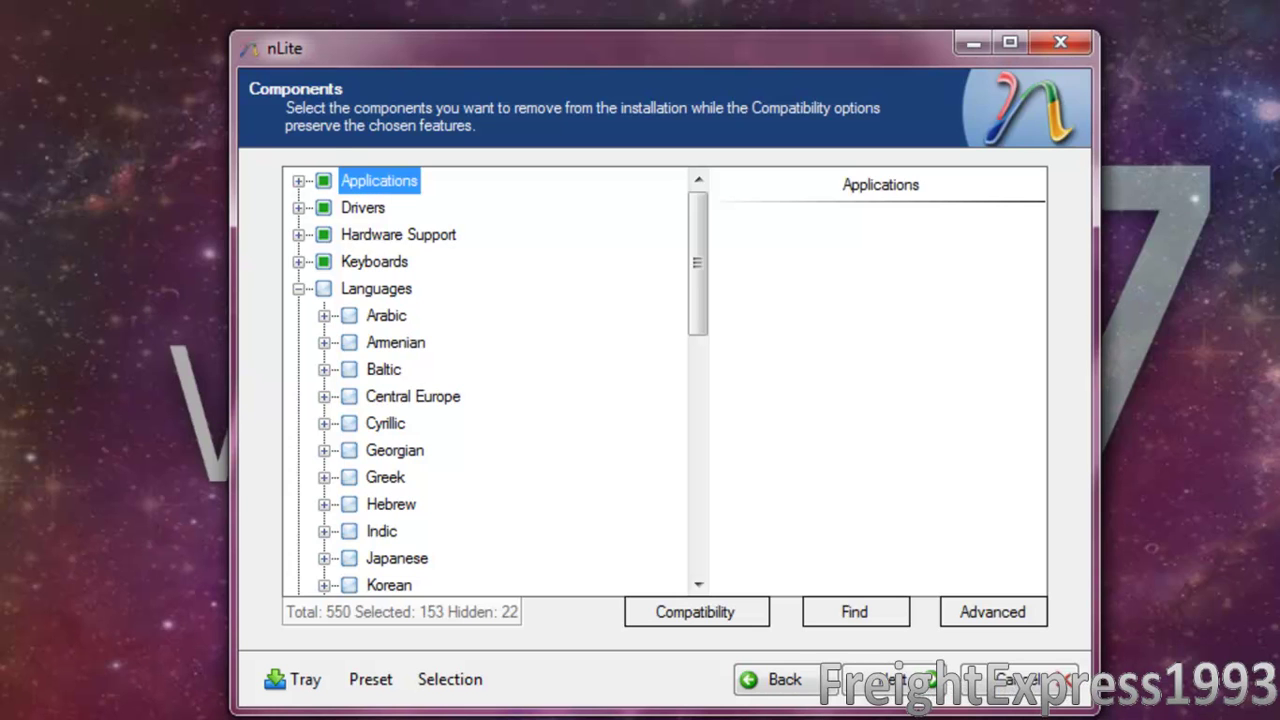
pyautogui.moveTo(683, 285)
pyautogui.mouseDown()
pyautogui.moveTo(721, 369)
pyautogui.moveTo(703, 294)
pyautogui.mouseUp()
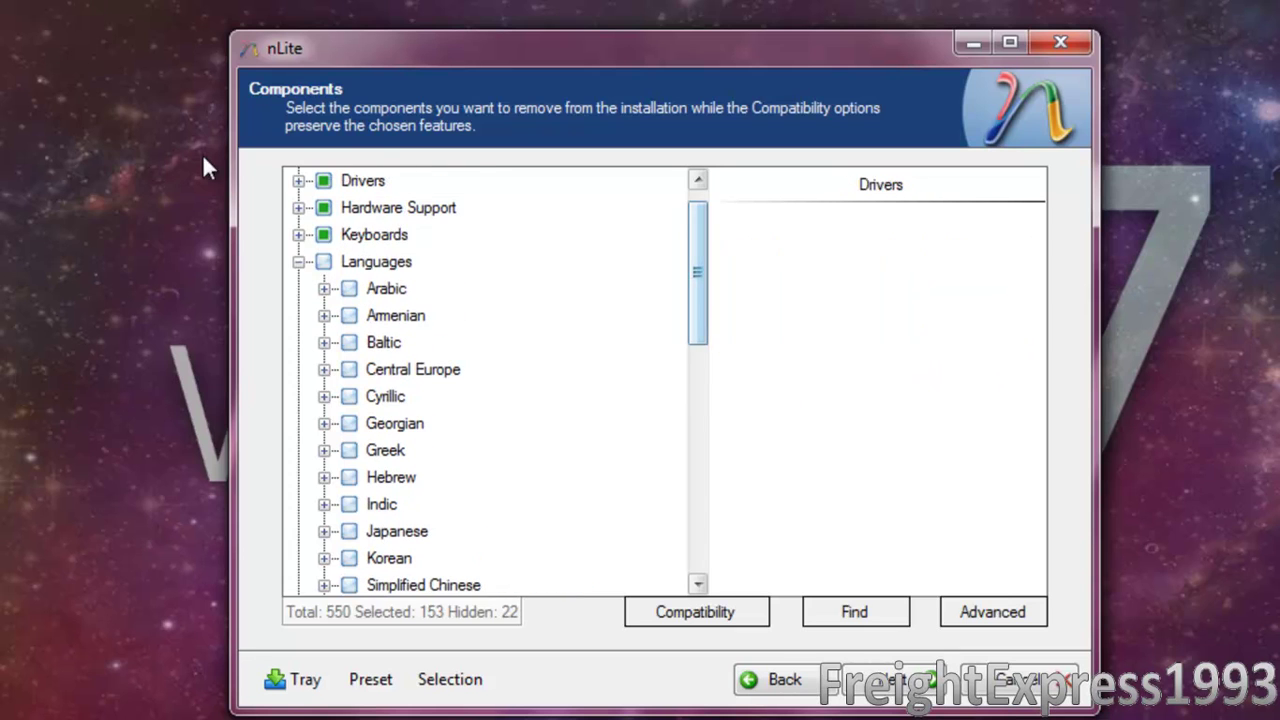
pyautogui.click(324, 263)
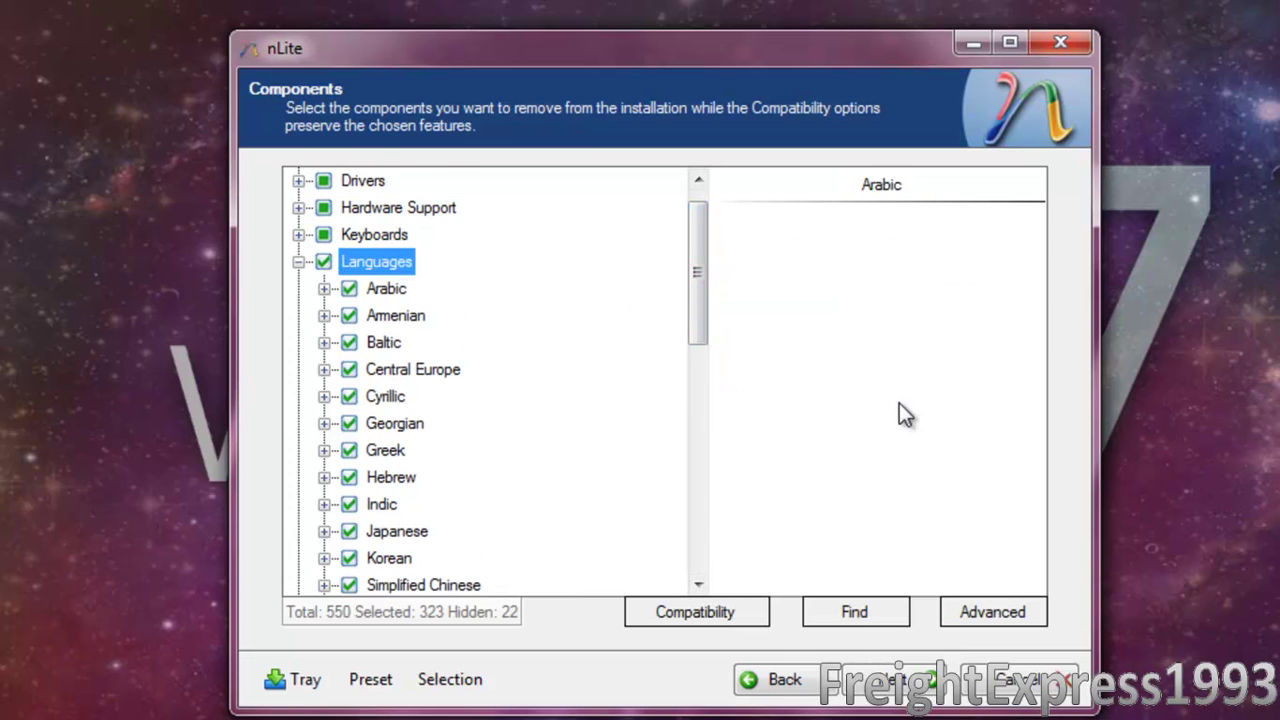
pyautogui.moveTo(697, 297); pyautogui.dragTo(731, 391)
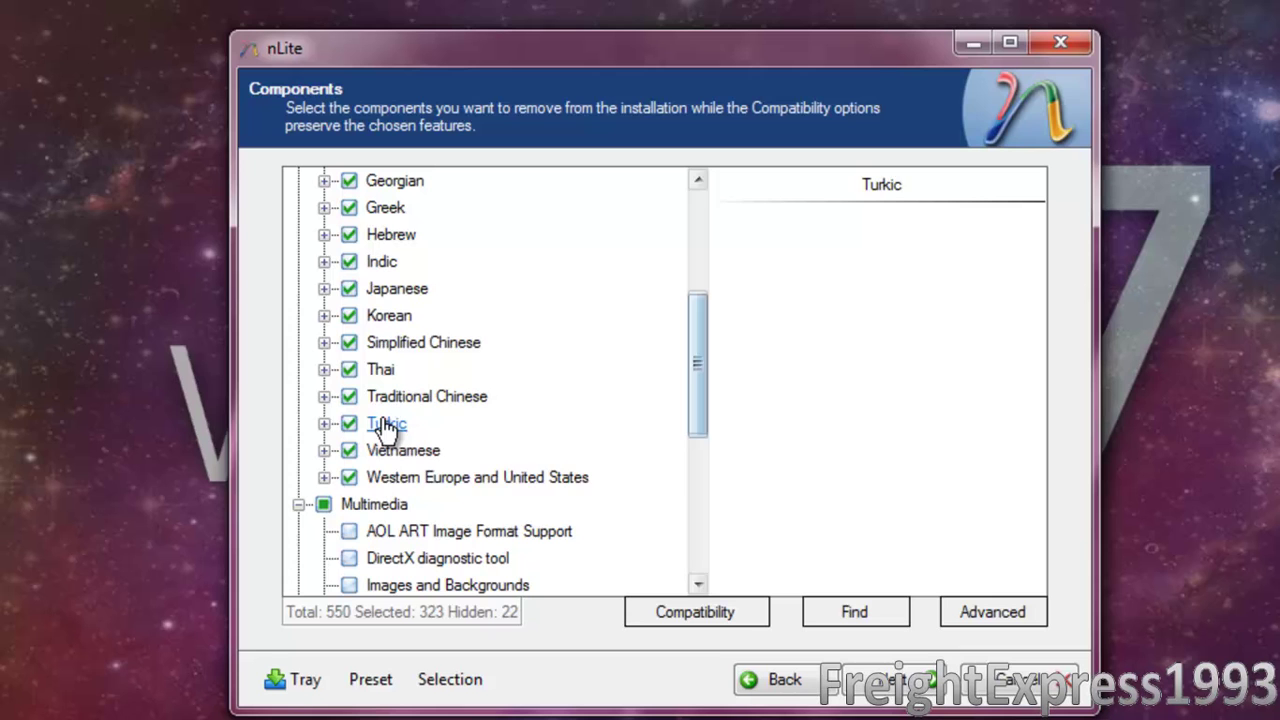
pyautogui.click(349, 478)
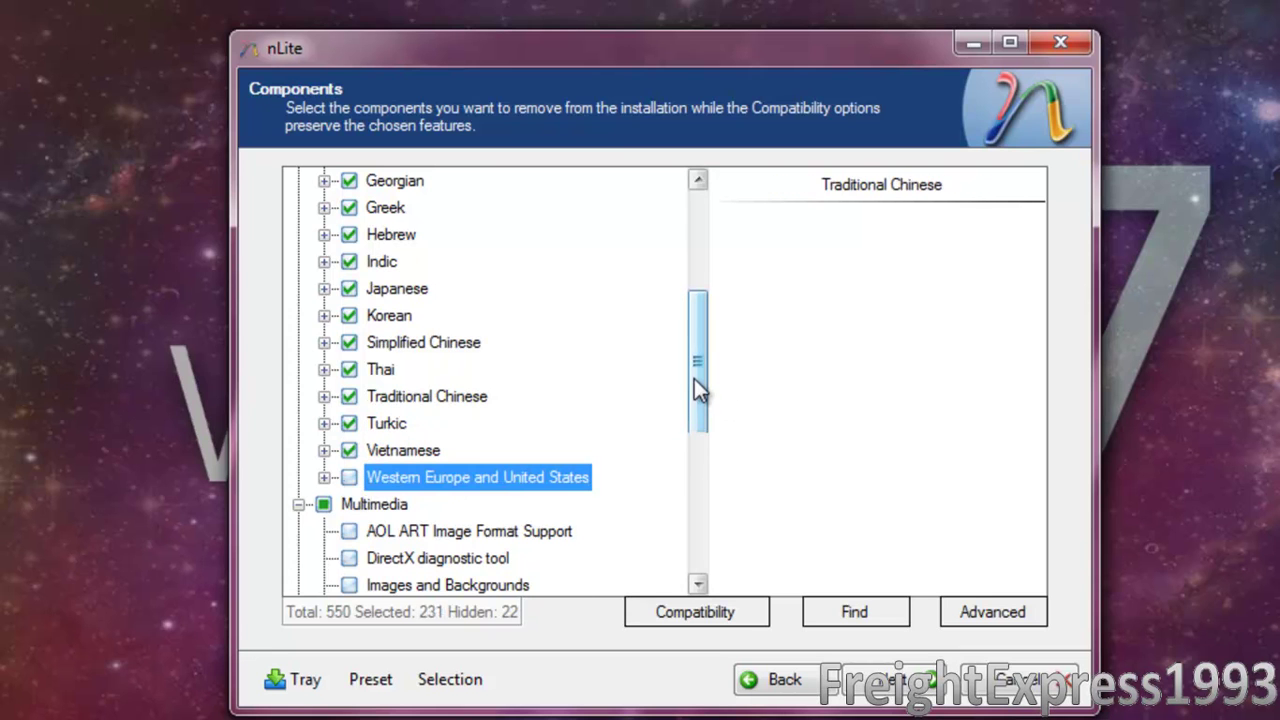
pyautogui.moveTo(694, 378); pyautogui.dragTo(695, 268)
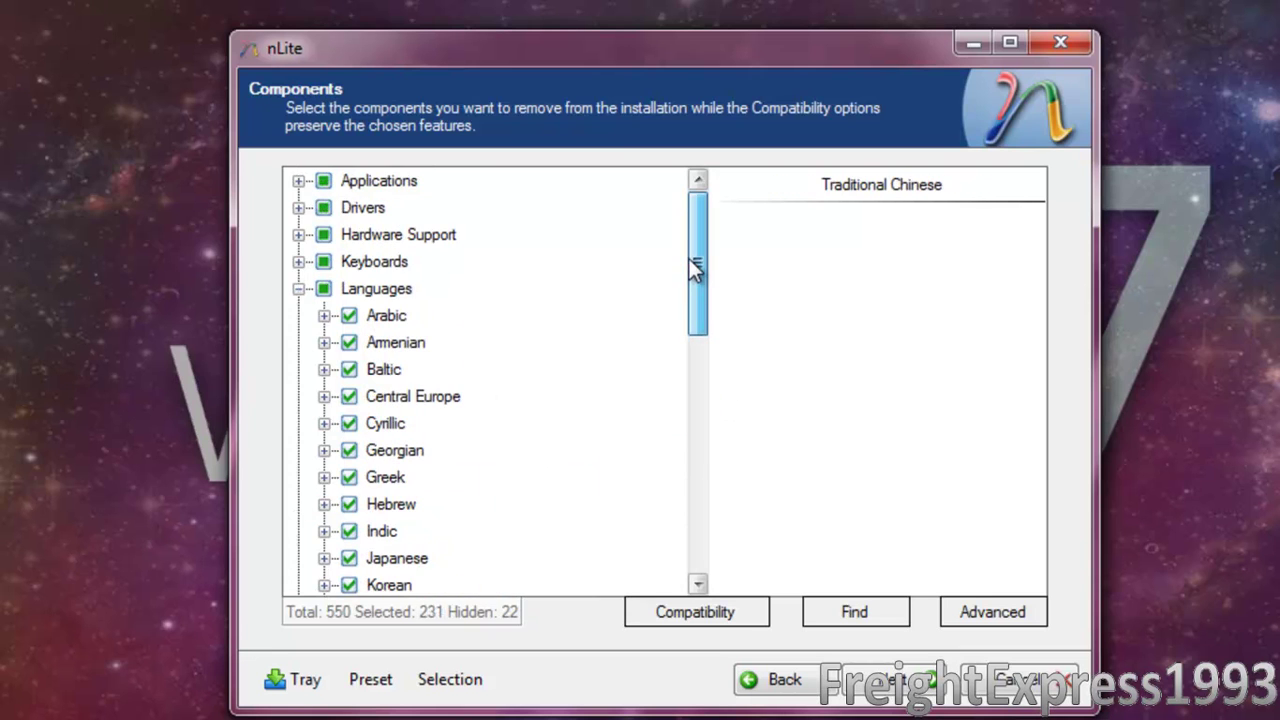
pyautogui.click(297, 289)
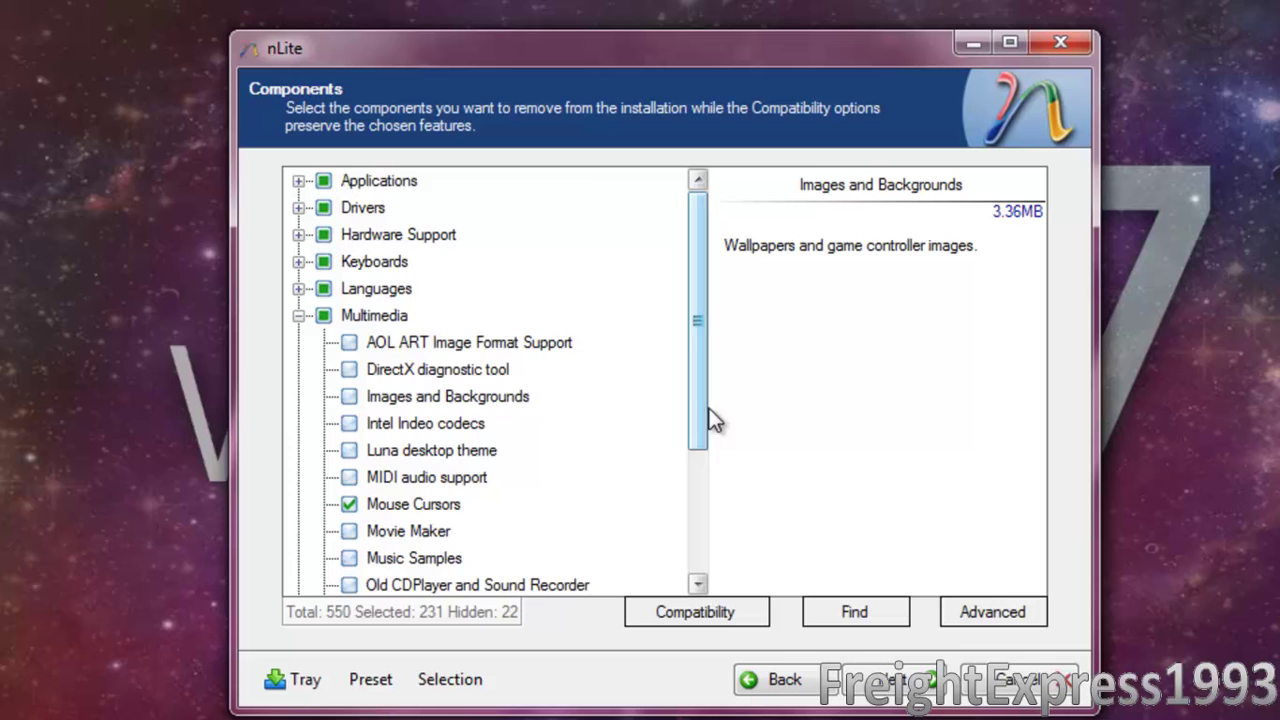
# Step: Under Multimedia, mark Music Samples and Images and Backgrounds for removal, keeping Windows Sounds
pyautogui.scroll(-1, 707, 425)
pyautogui.scroll(-2, 707, 438)
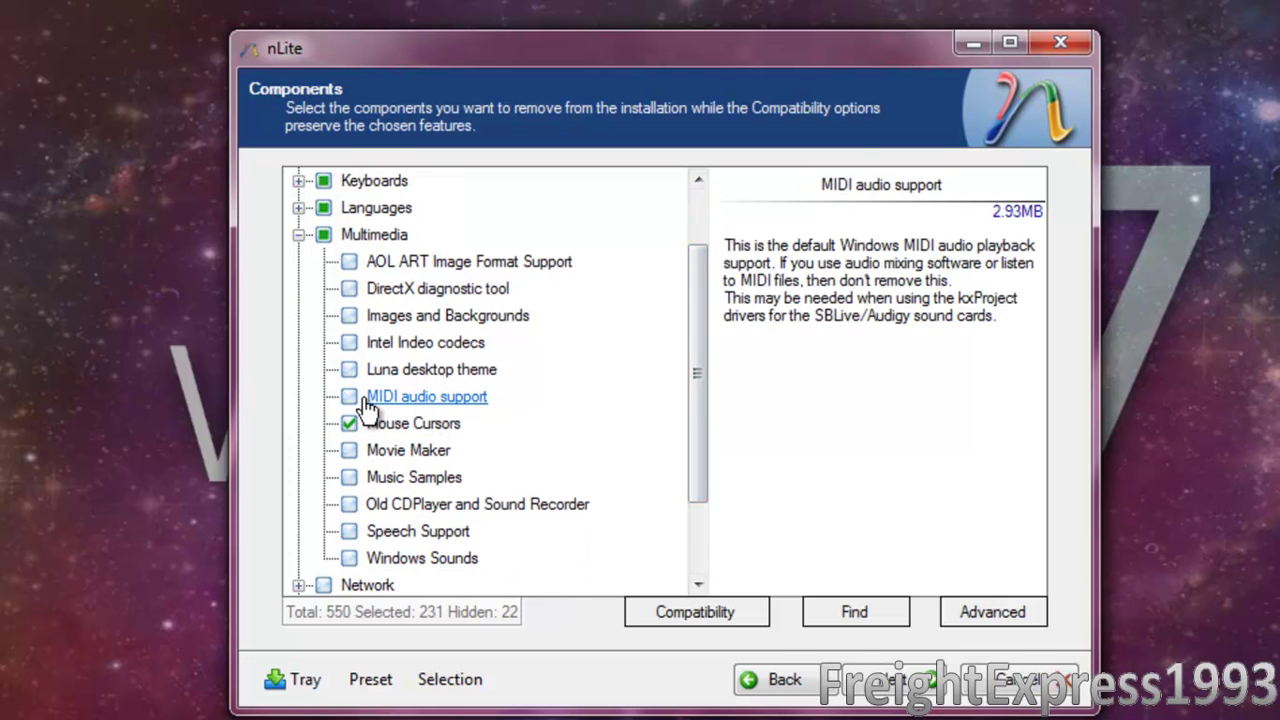
pyautogui.click(347, 479)
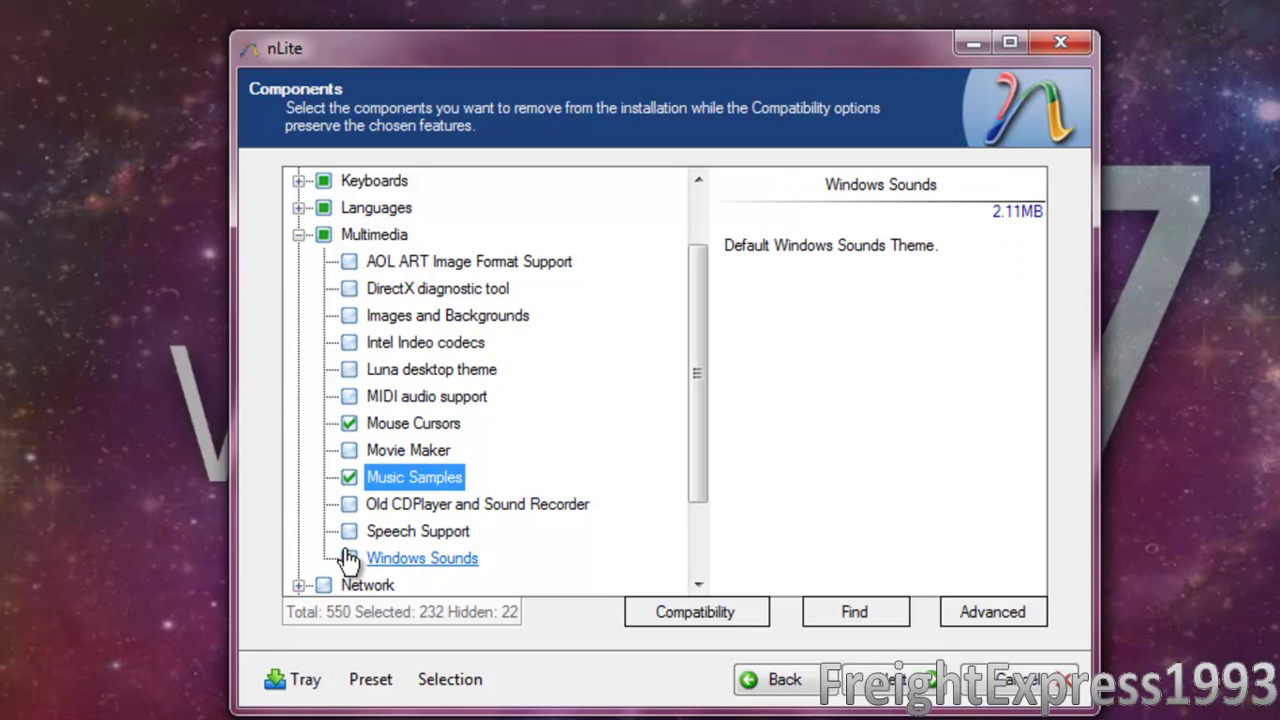
pyautogui.click(351, 322)
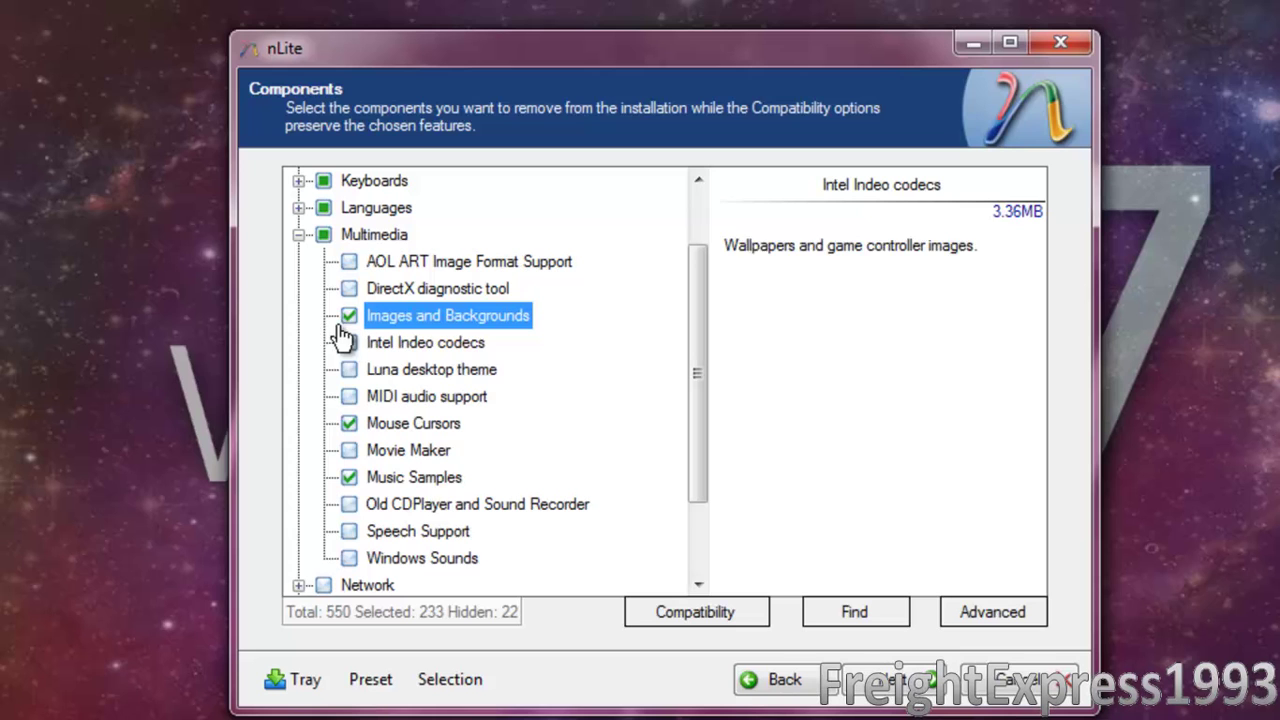
pyautogui.click(349, 558)
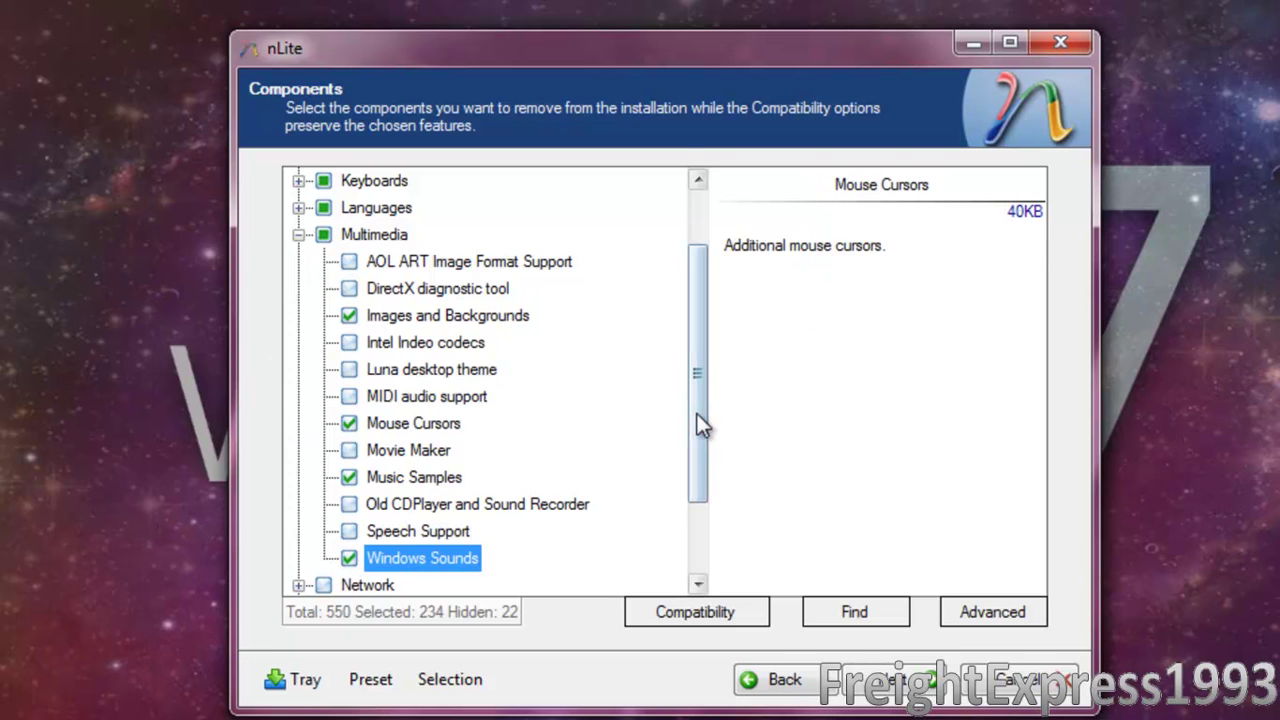
pyautogui.moveTo(698, 413); pyautogui.dragTo(705, 432)
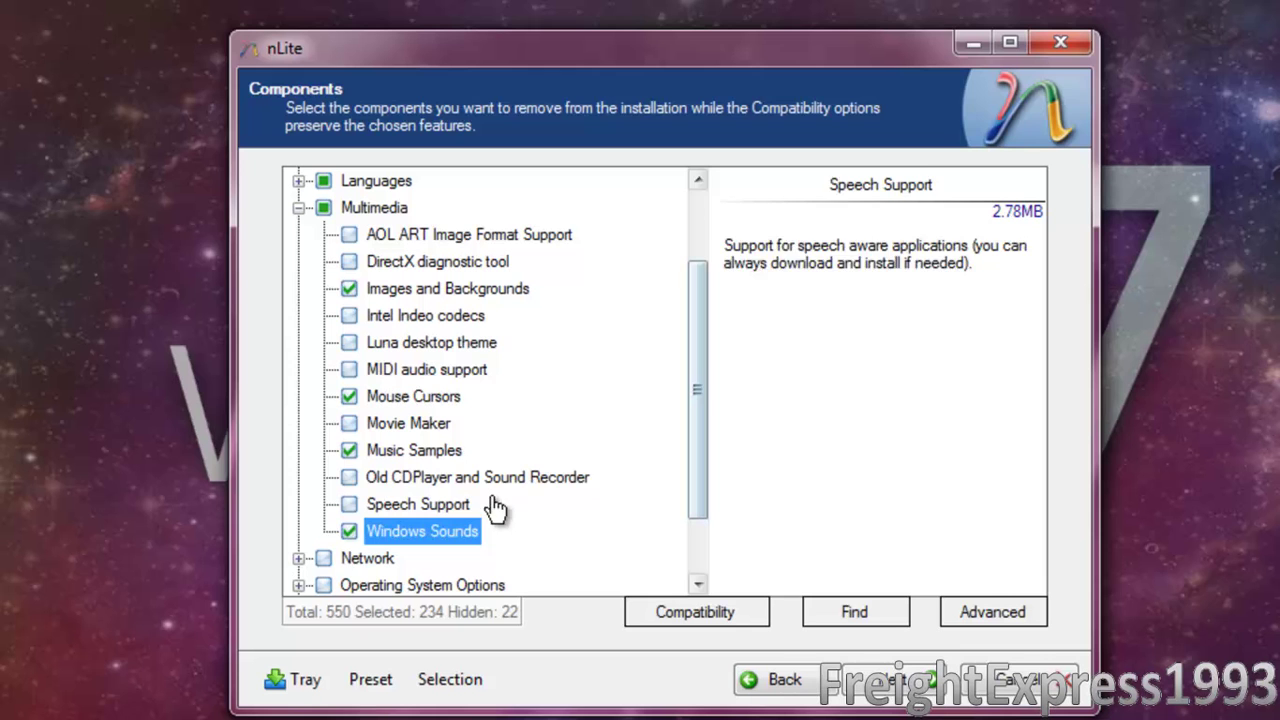
pyautogui.click(349, 531)
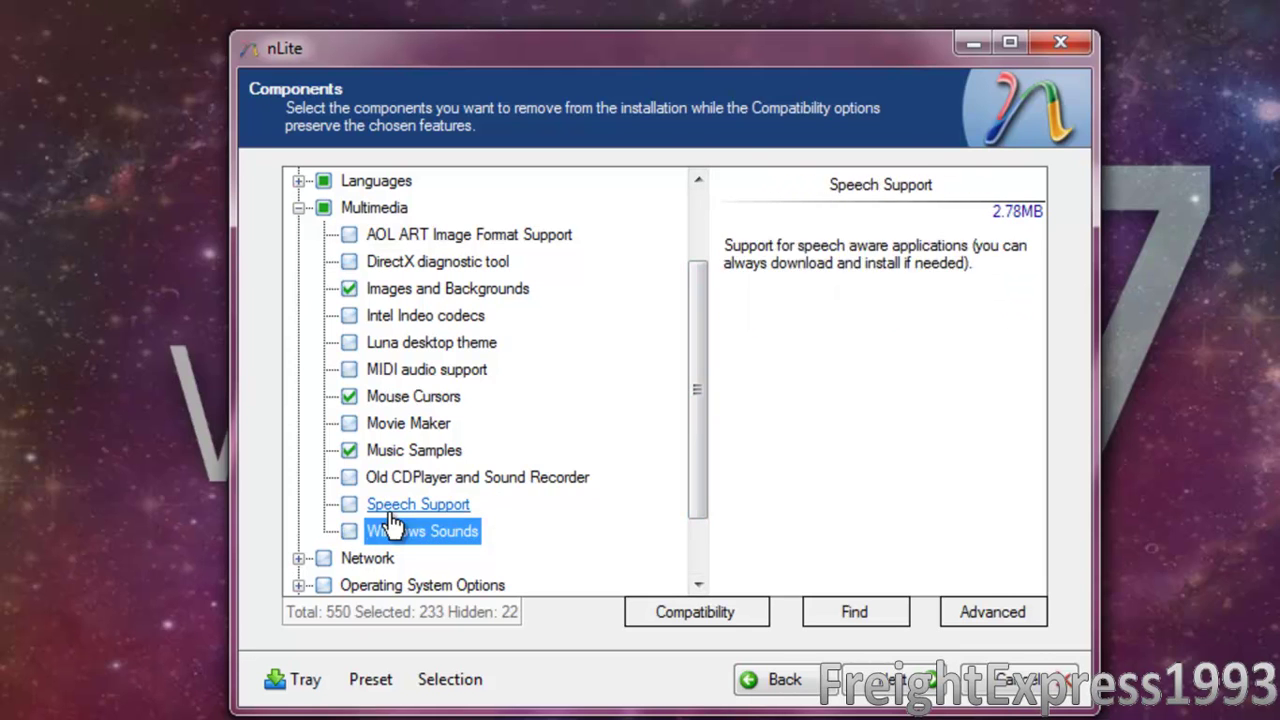
pyautogui.click(299, 209)
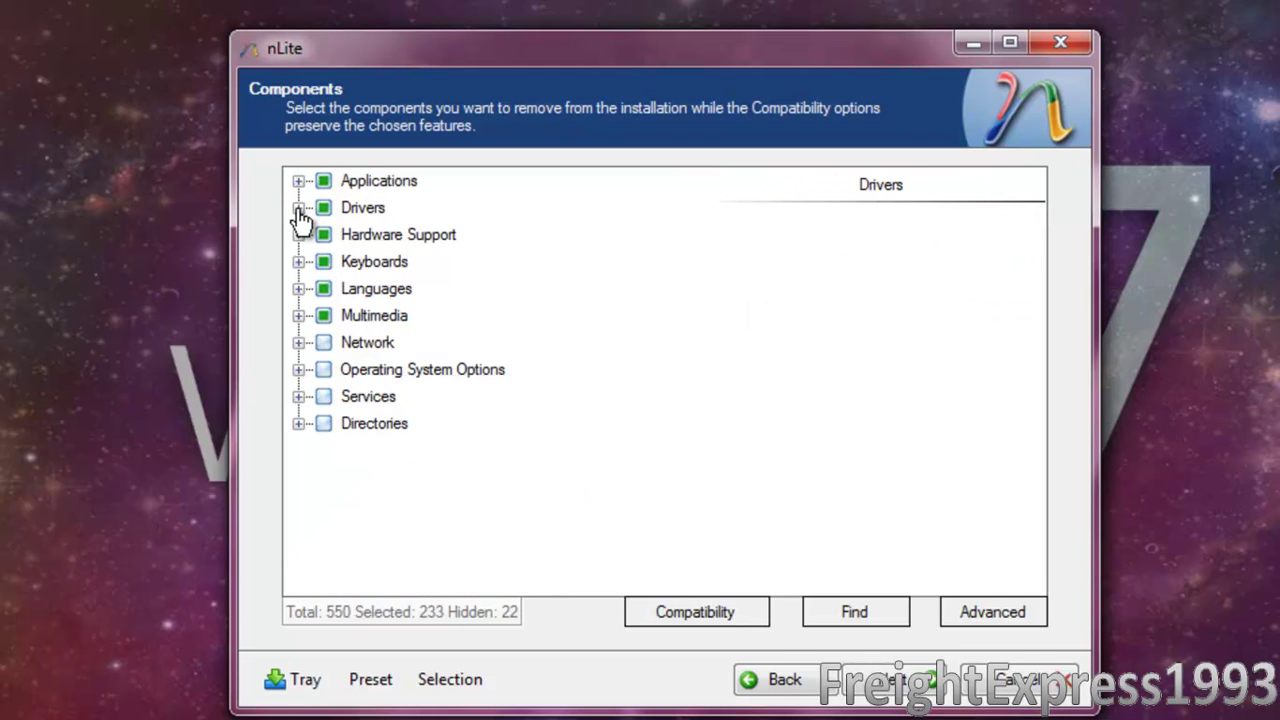
# Step: Under Operating System Options, mark Tour and Document Templates for removal
pyautogui.click(299, 370)
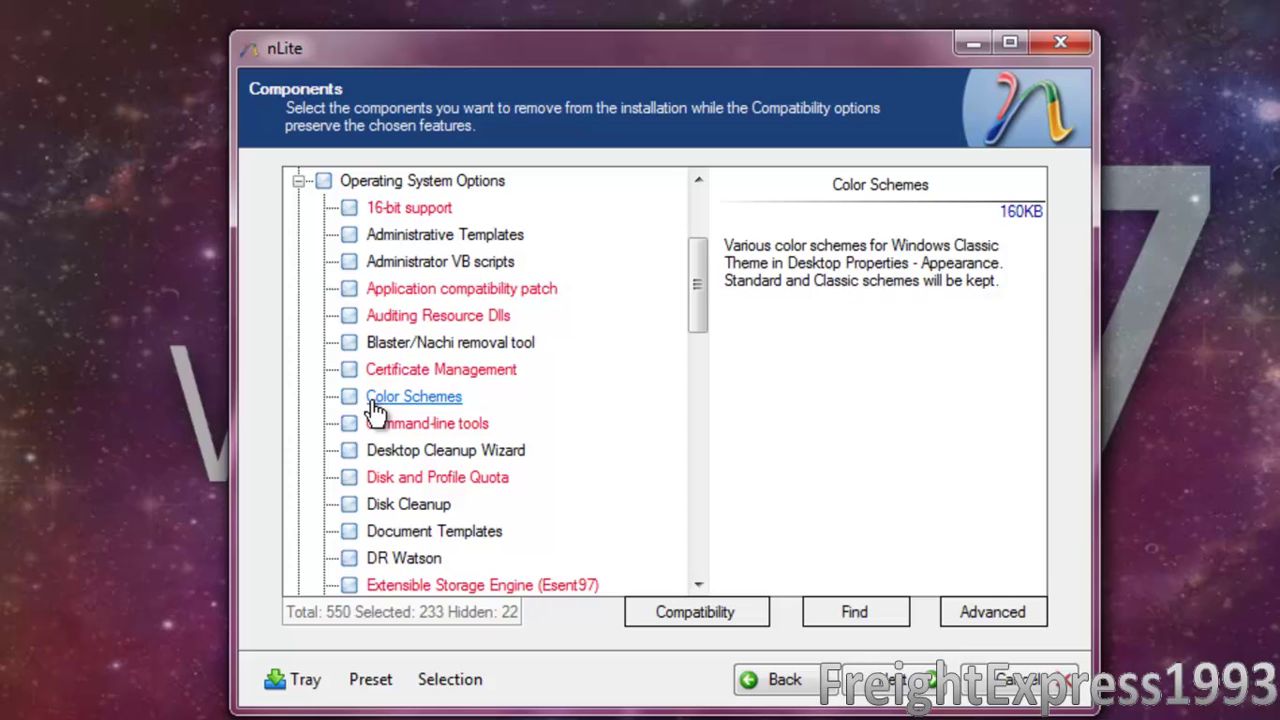
pyautogui.moveTo(694, 314); pyautogui.dragTo(711, 526)
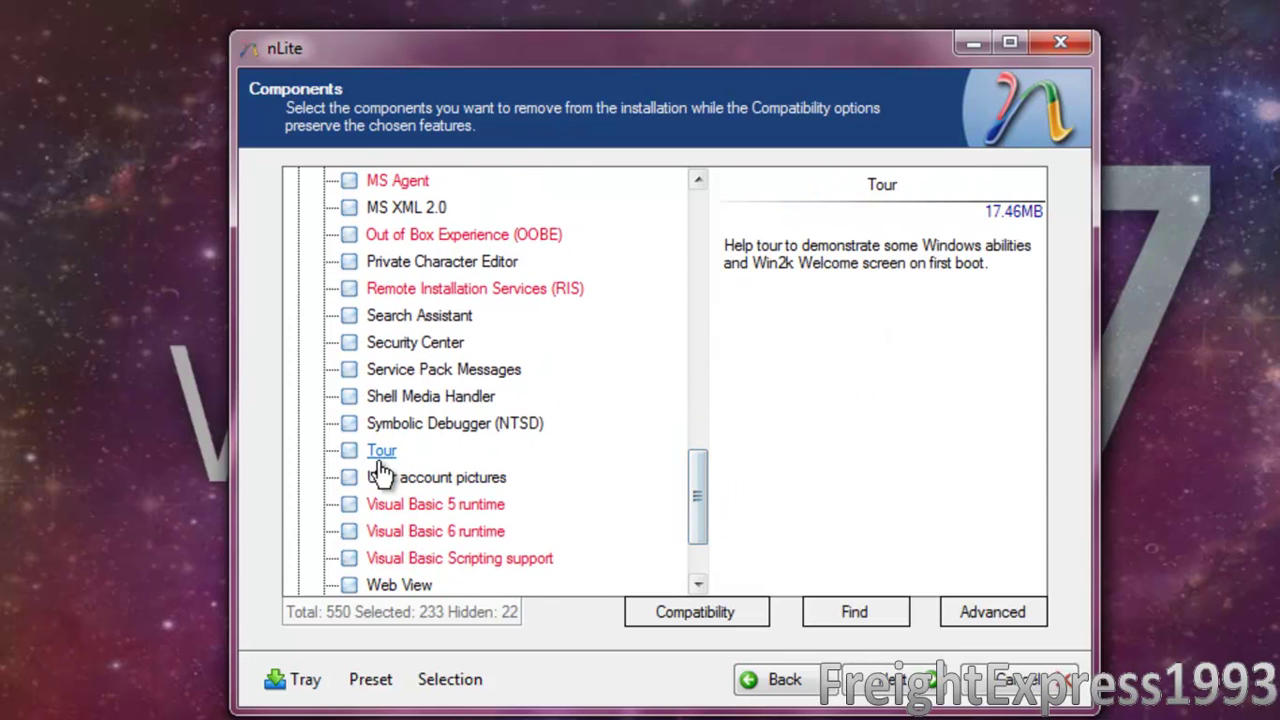
pyautogui.click(349, 450)
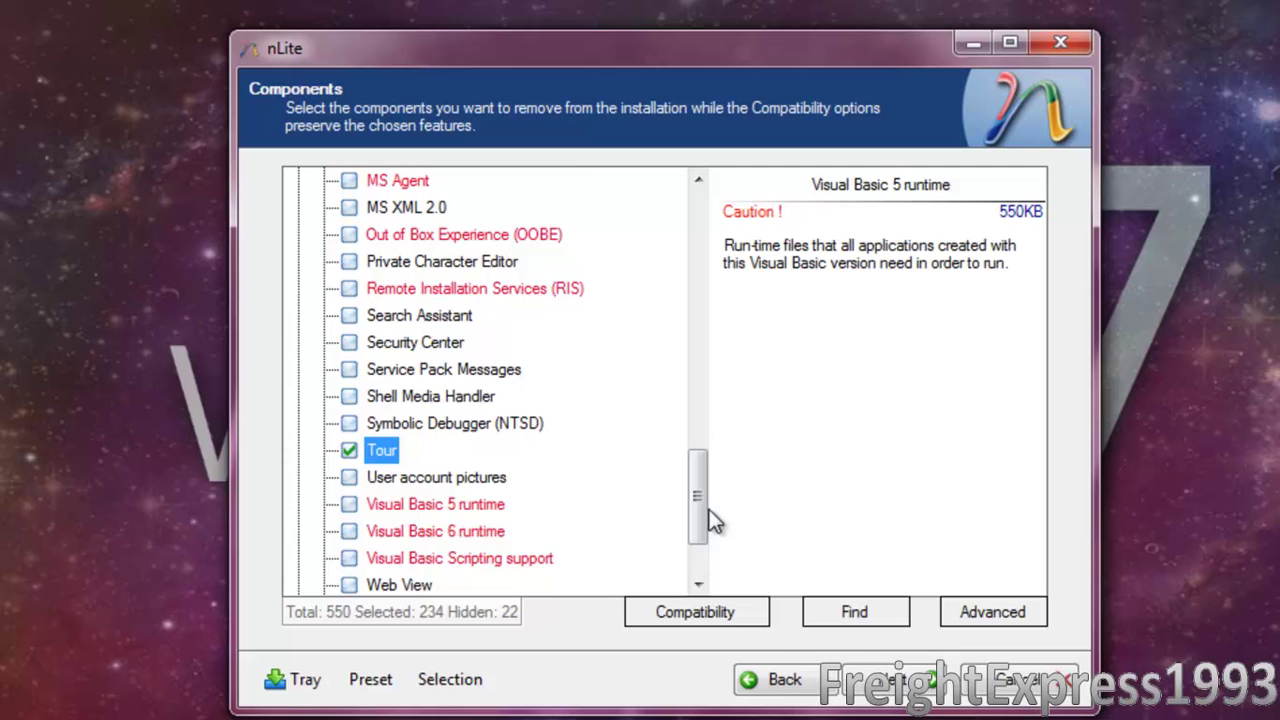
pyautogui.moveTo(708, 510); pyautogui.dragTo(698, 368)
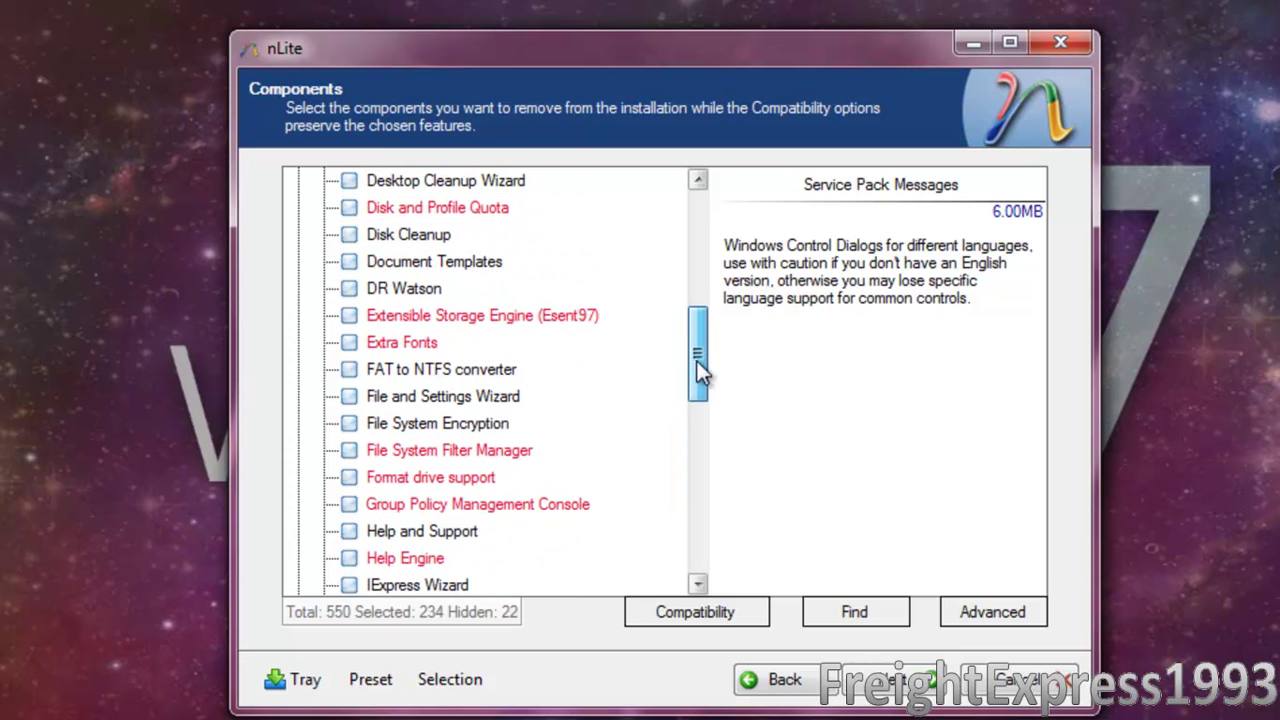
pyautogui.click(349, 263)
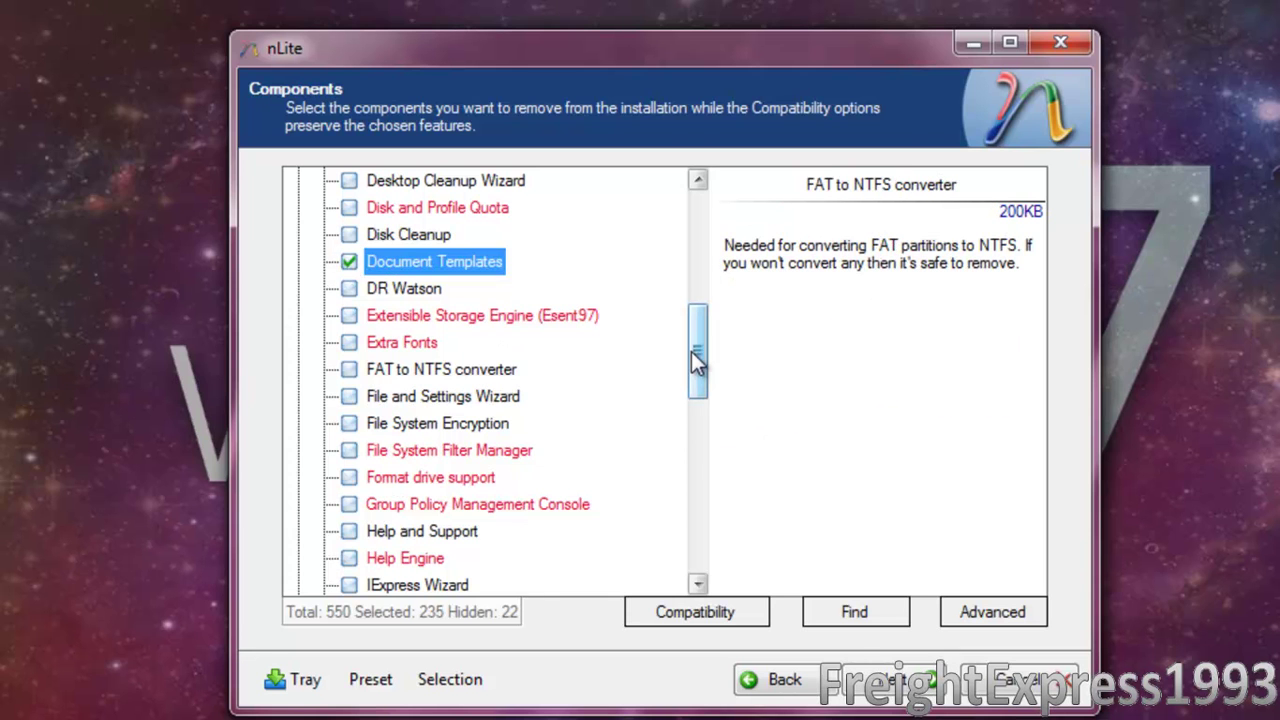
pyautogui.moveTo(691, 362); pyautogui.dragTo(700, 290)
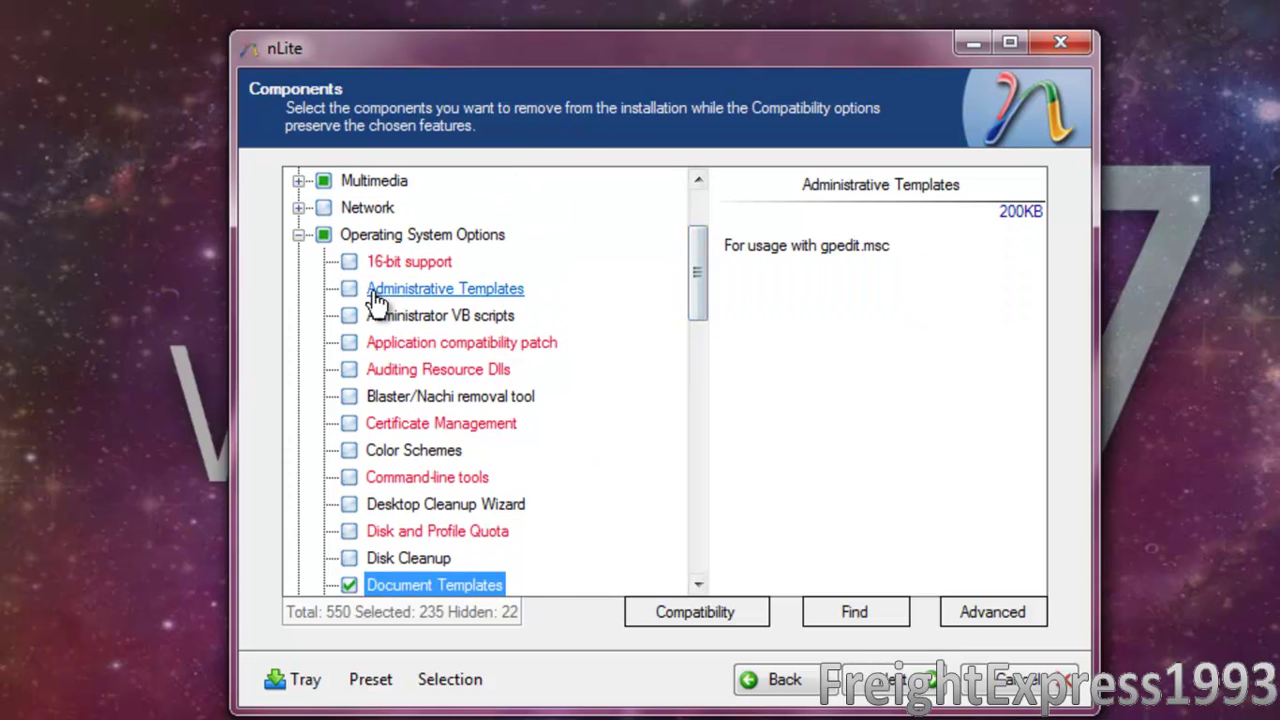
pyautogui.click(298, 235)
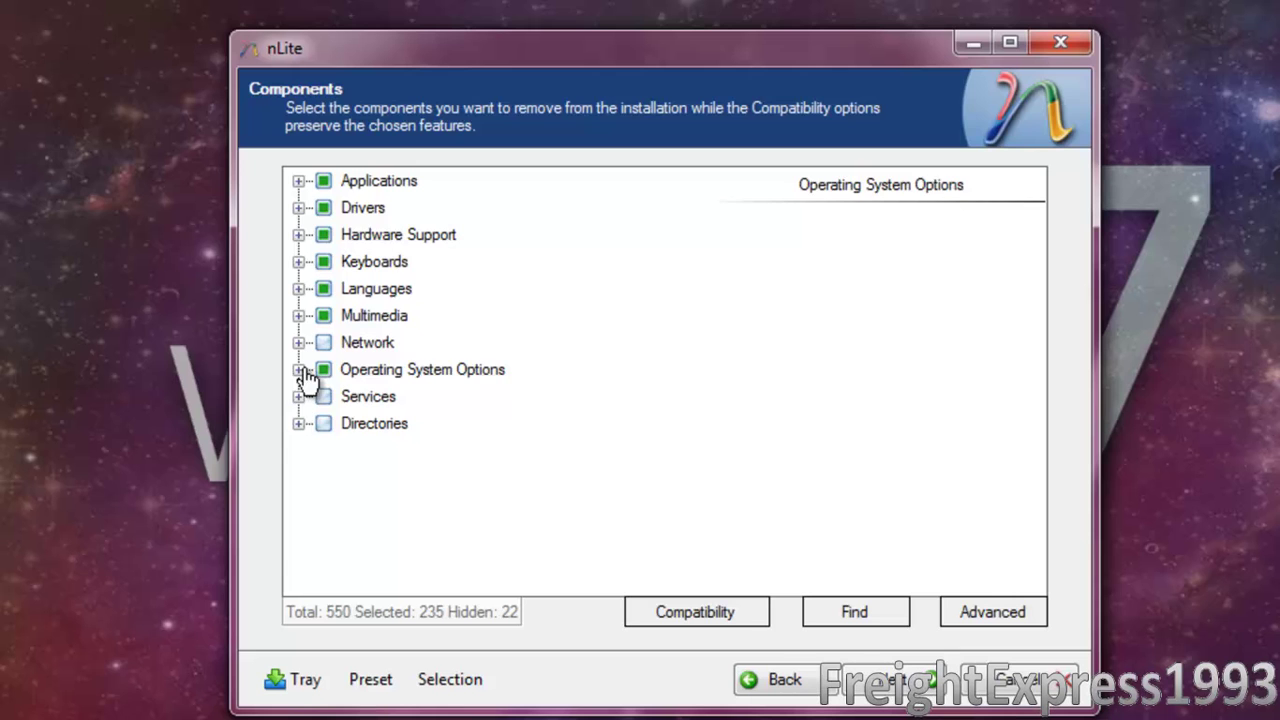
pyautogui.click(298, 396)
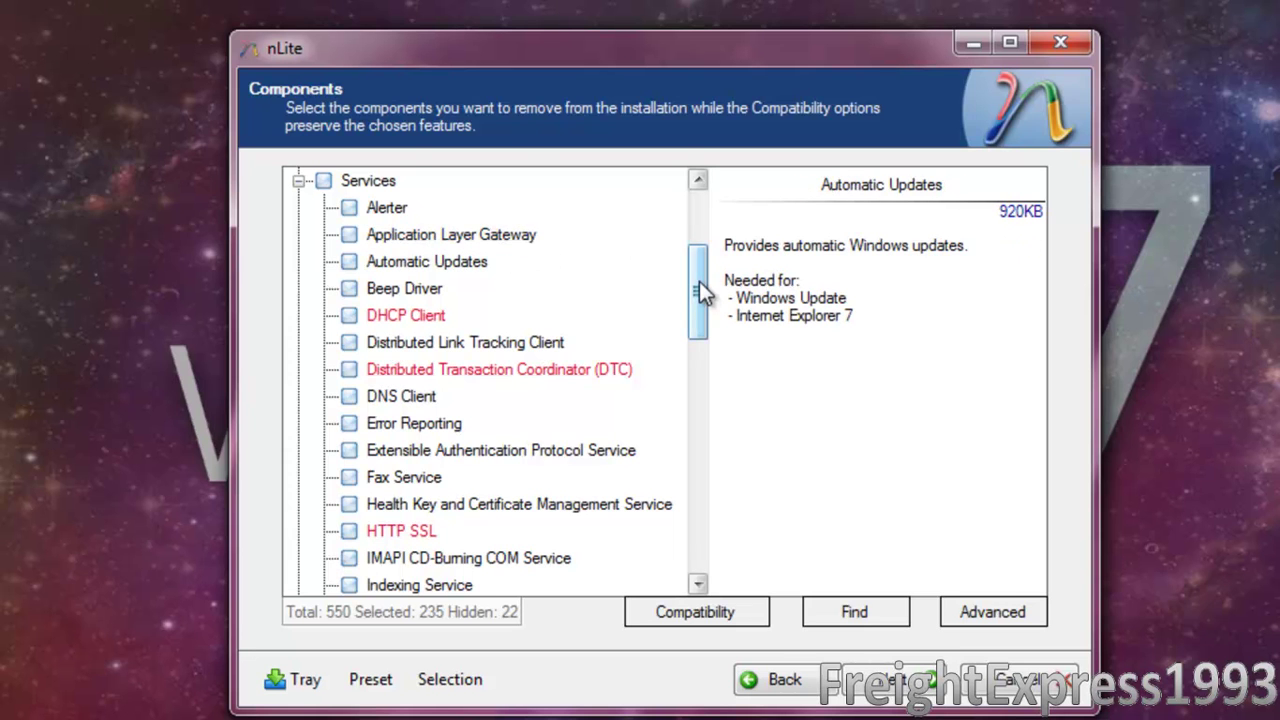
pyautogui.scroll(-1, 698, 300)
pyautogui.moveTo(698, 314); pyautogui.dragTo(725, 519)
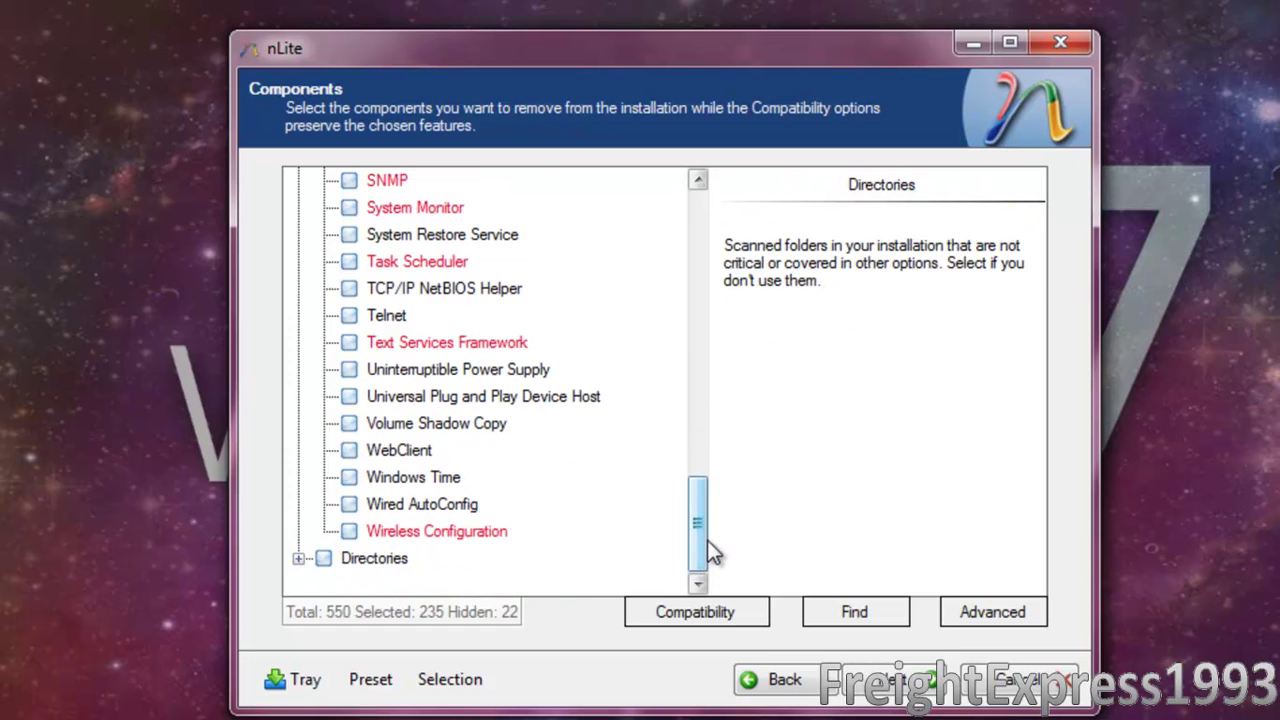
pyautogui.moveTo(701, 543); pyautogui.dragTo(692, 280)
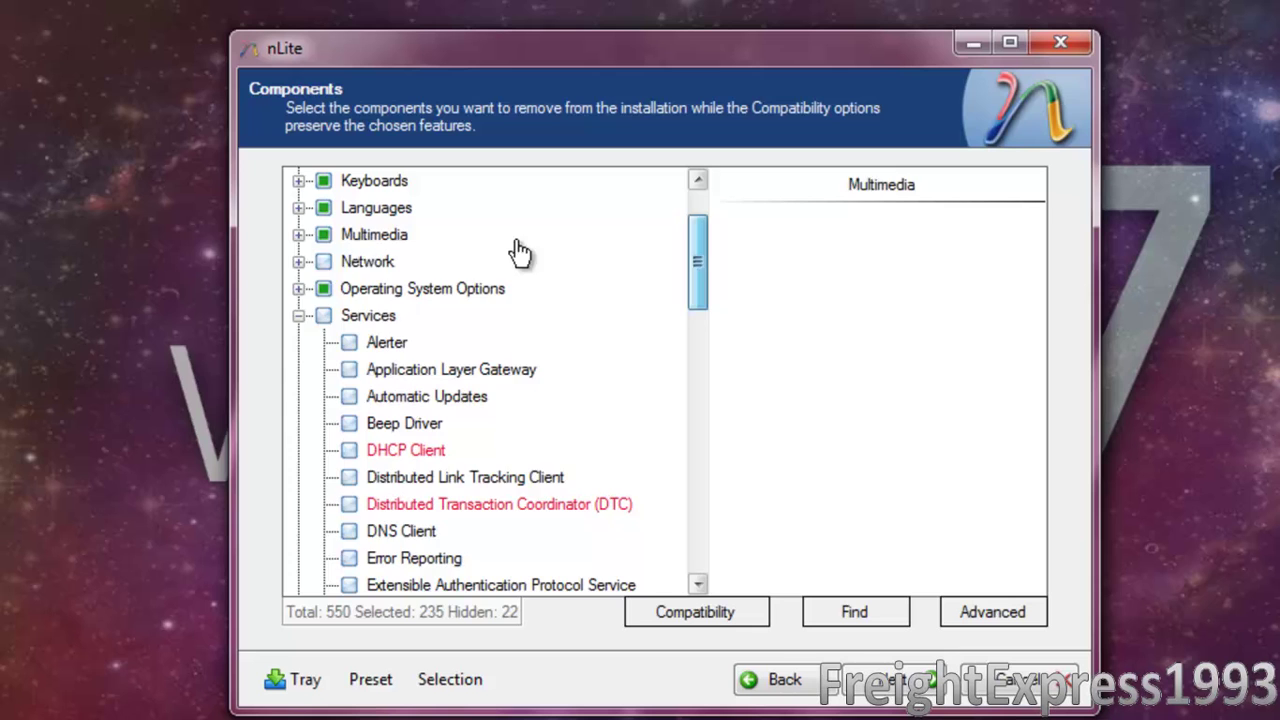
pyautogui.click(297, 316)
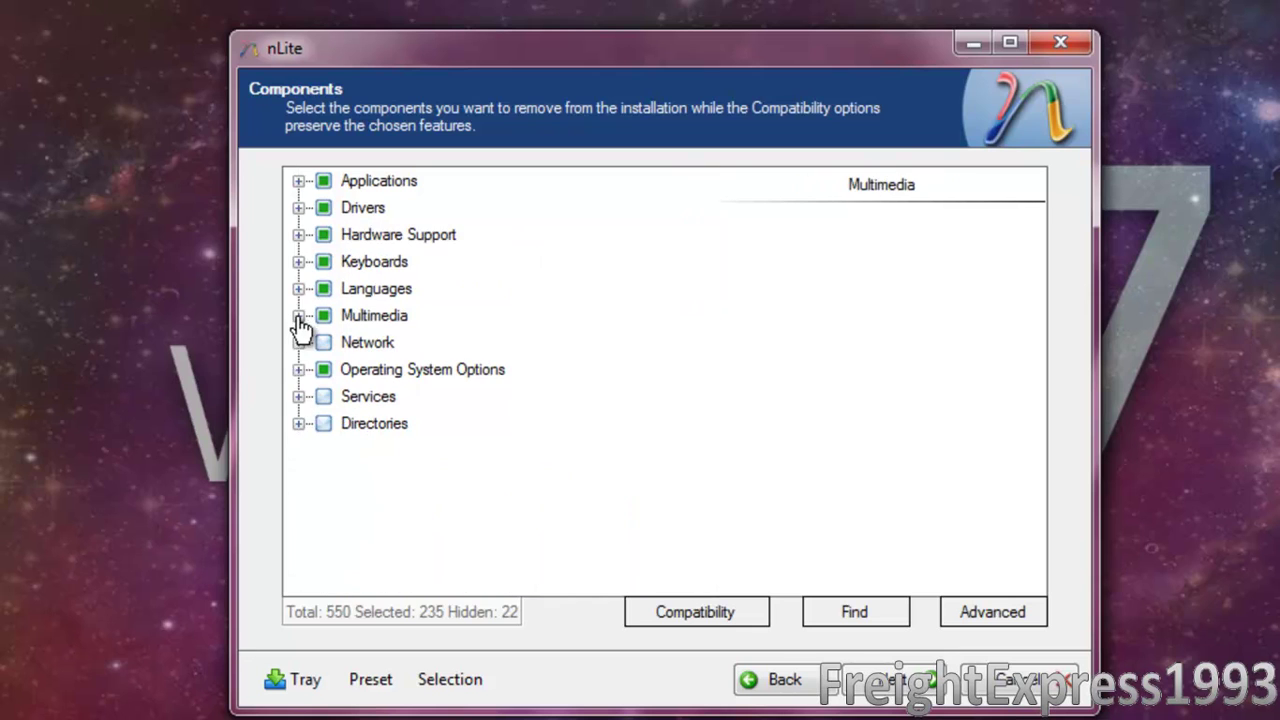
pyautogui.click(298, 424)
pyautogui.click(299, 424)
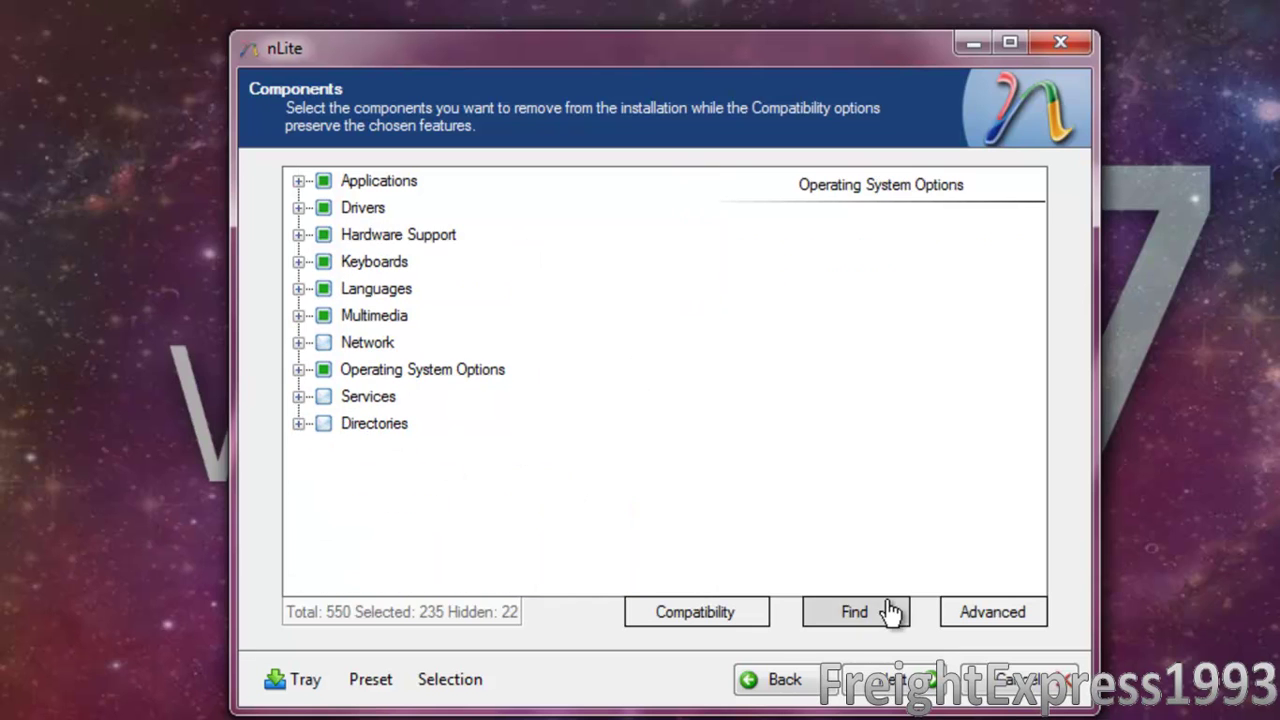
# Step: Decline the first prompt, then confirm Apply changes so processing reduces the installation by 187.85MB
pyautogui.click(890, 679)
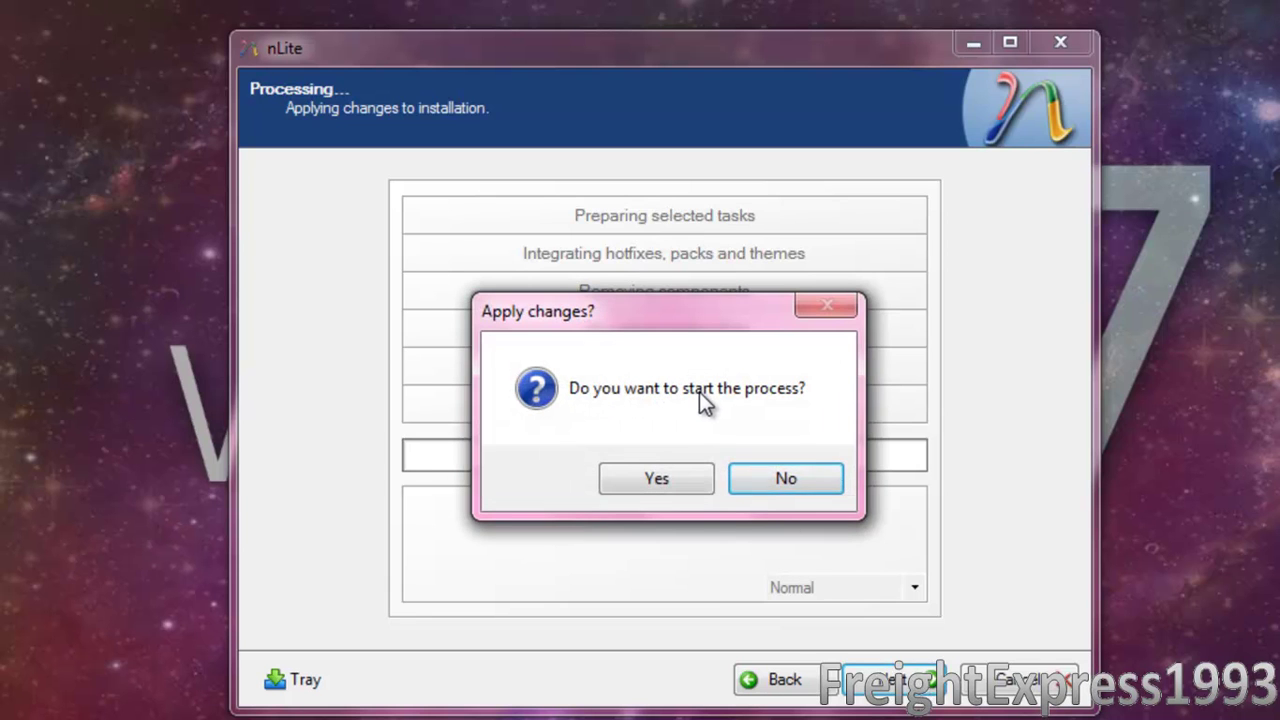
pyautogui.click(799, 473)
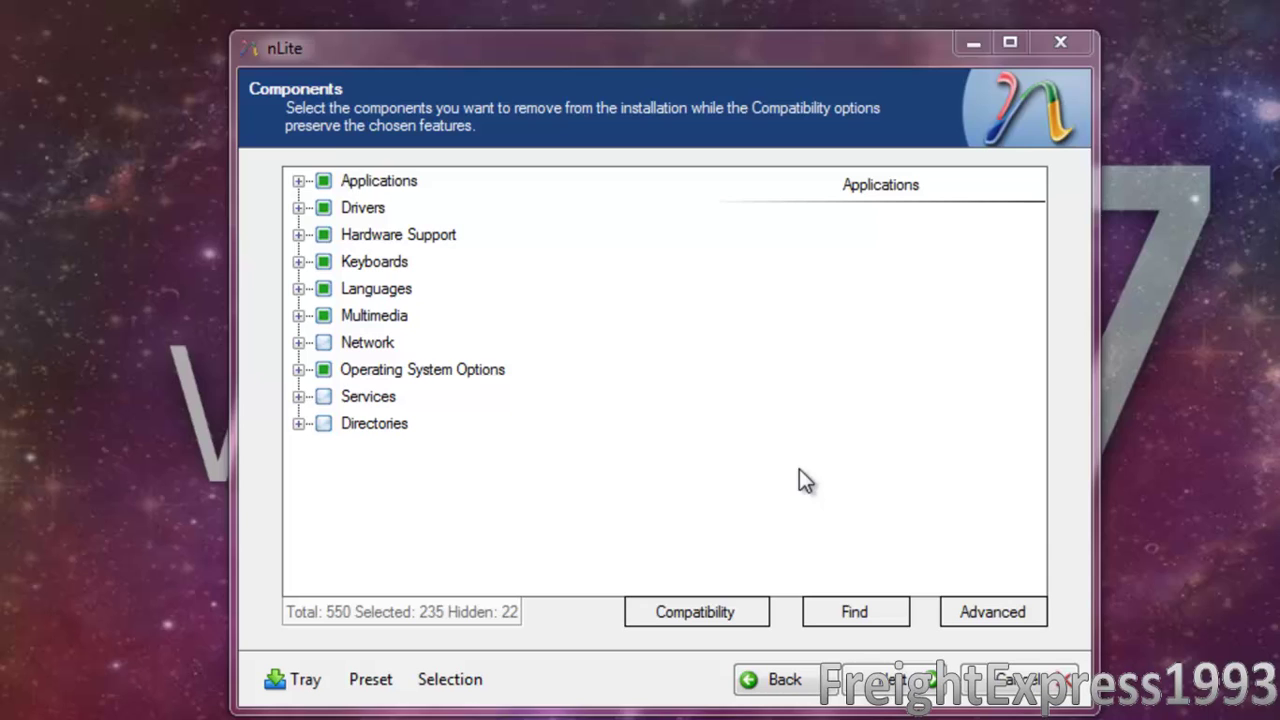
pyautogui.click(888, 680)
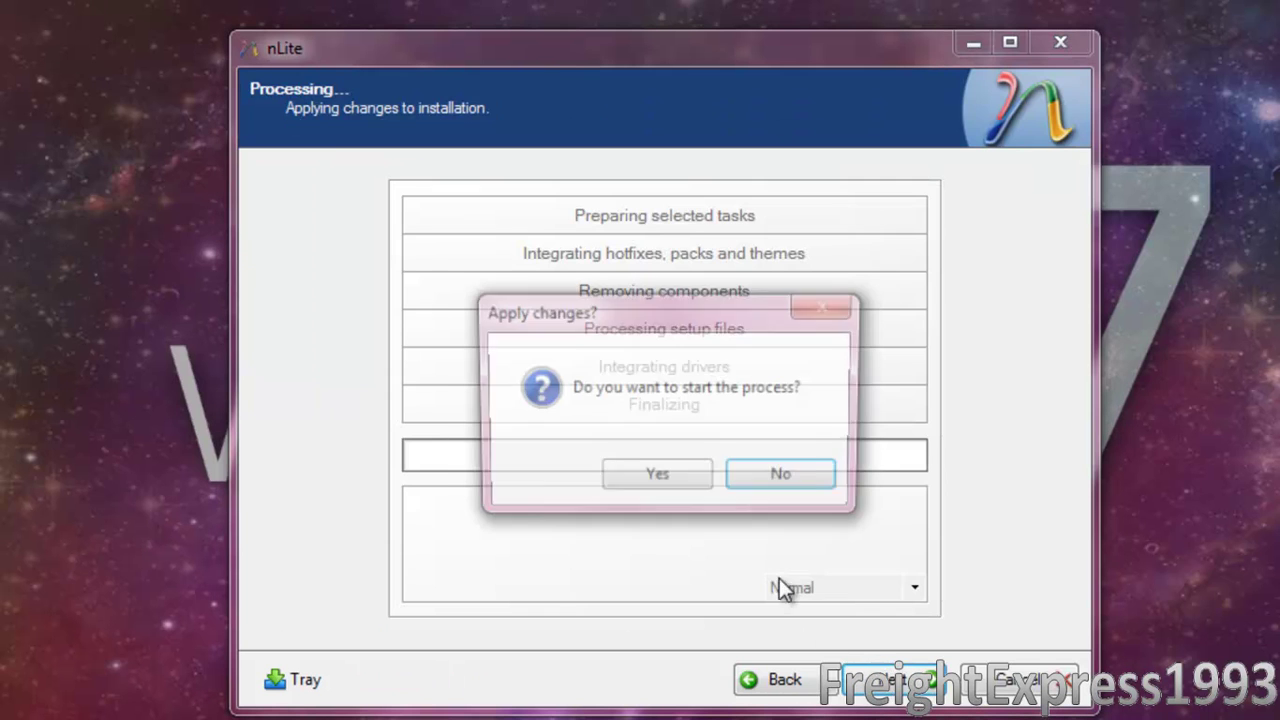
pyautogui.click(675, 490)
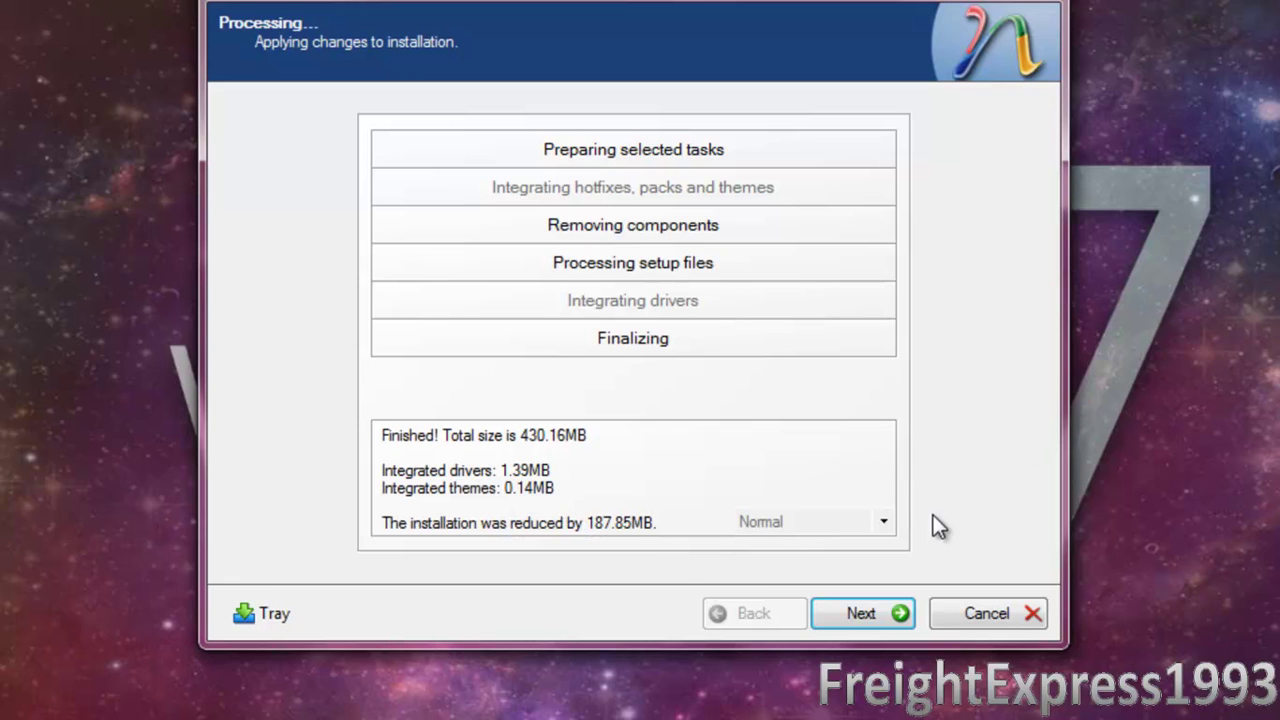
# Step: Finish and close the nLite wizard, then relaunch nLite from the Start menu
pyautogui.click(877, 628)
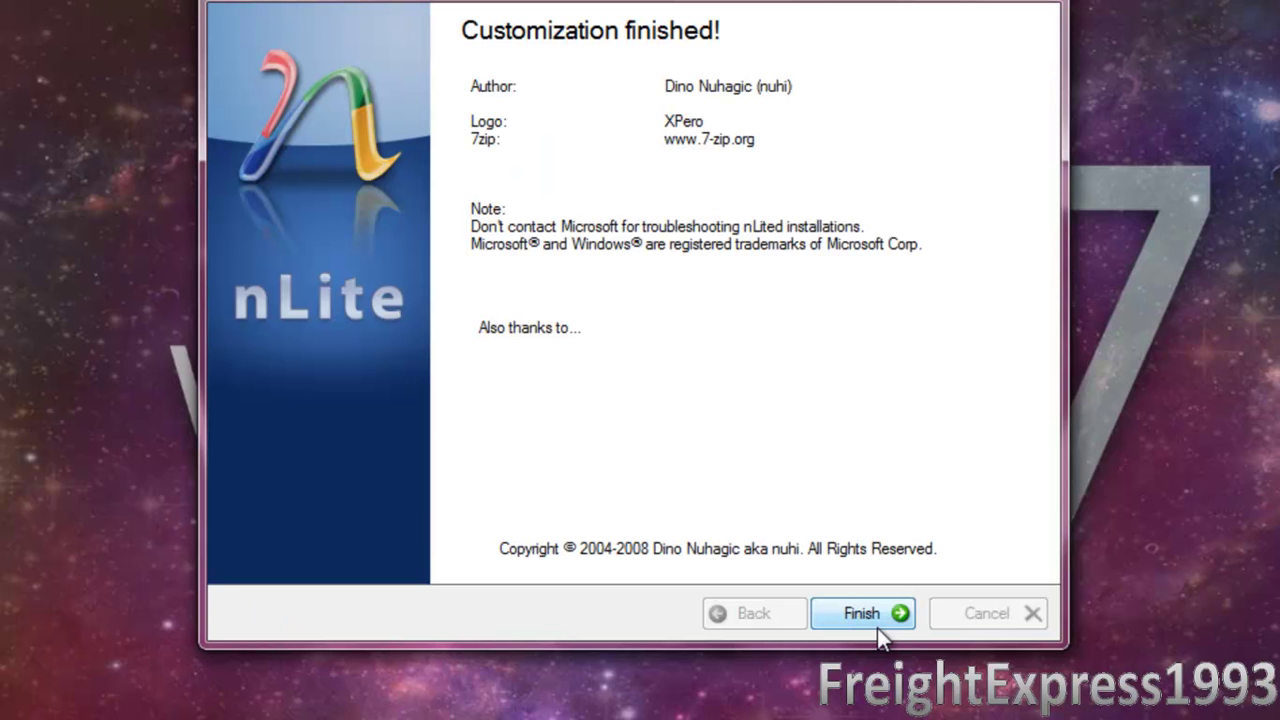
pyautogui.click(877, 626)
pyautogui.press('super')
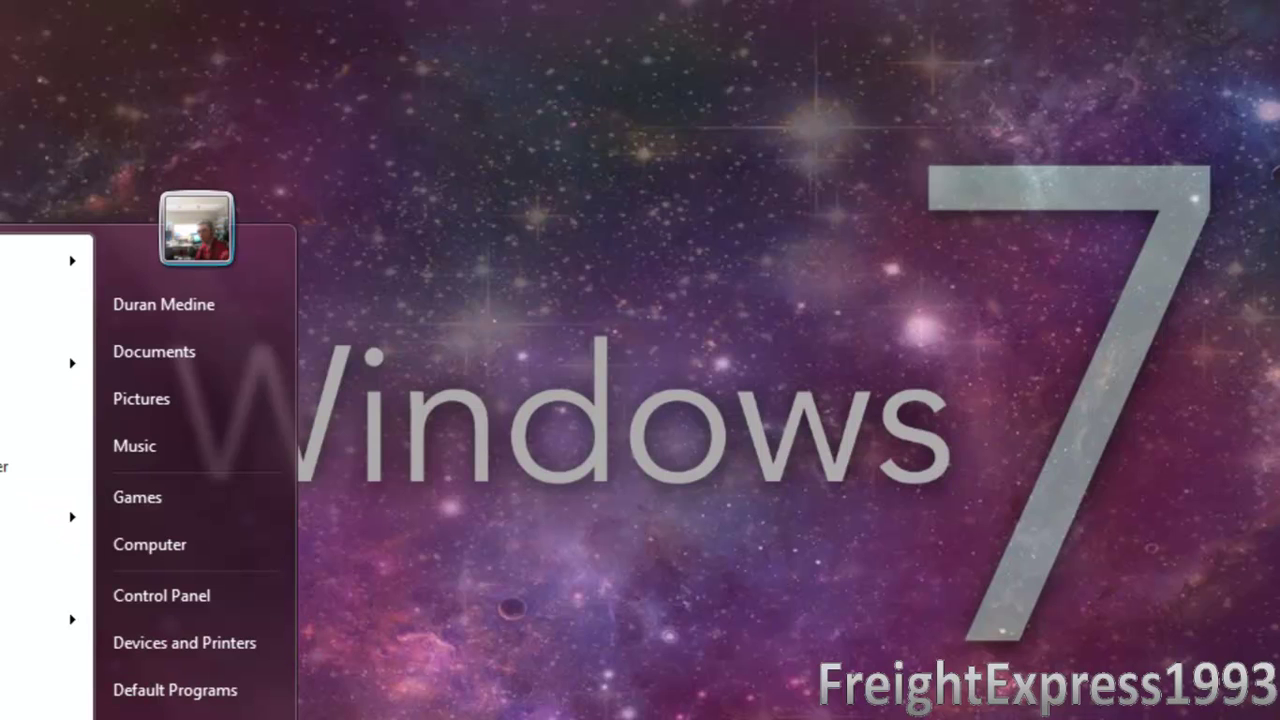
pyautogui.press('Return')
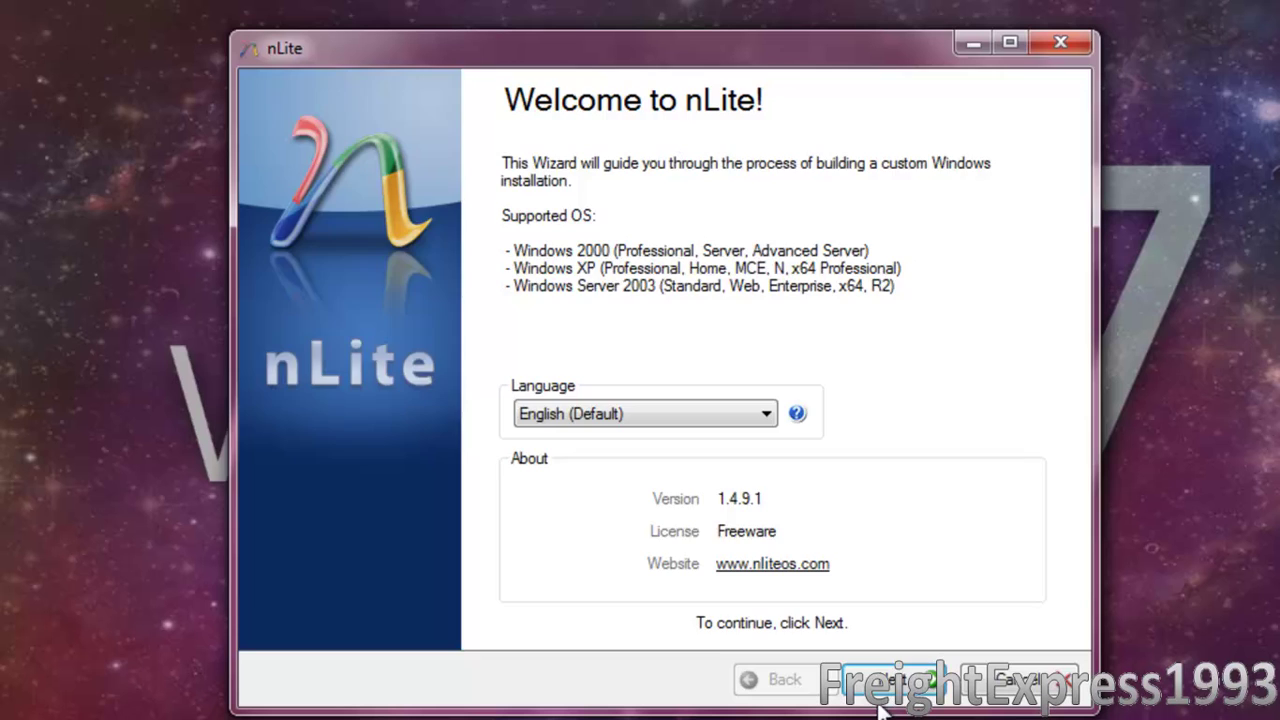
# Step: Accept the G:\ISO and Floppy Images\Windows XP USB source and skip Presets to Task Selection
pyautogui.click(882, 684)
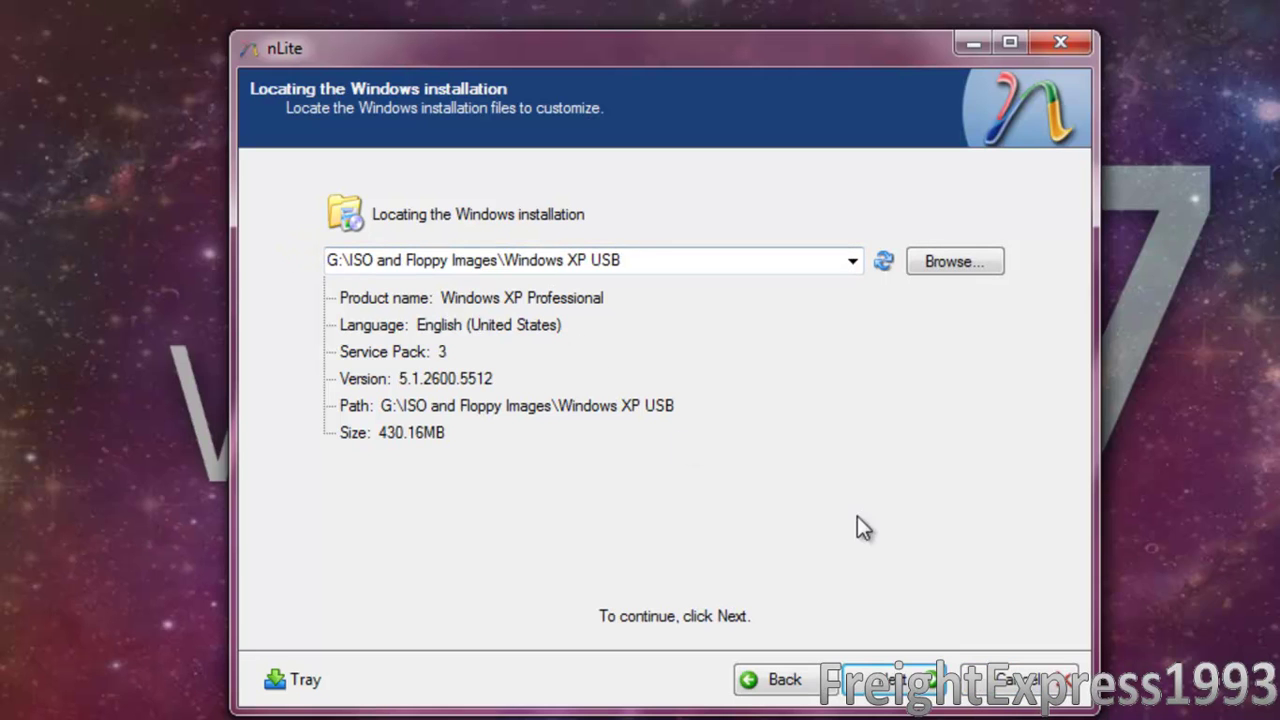
pyautogui.click(866, 680)
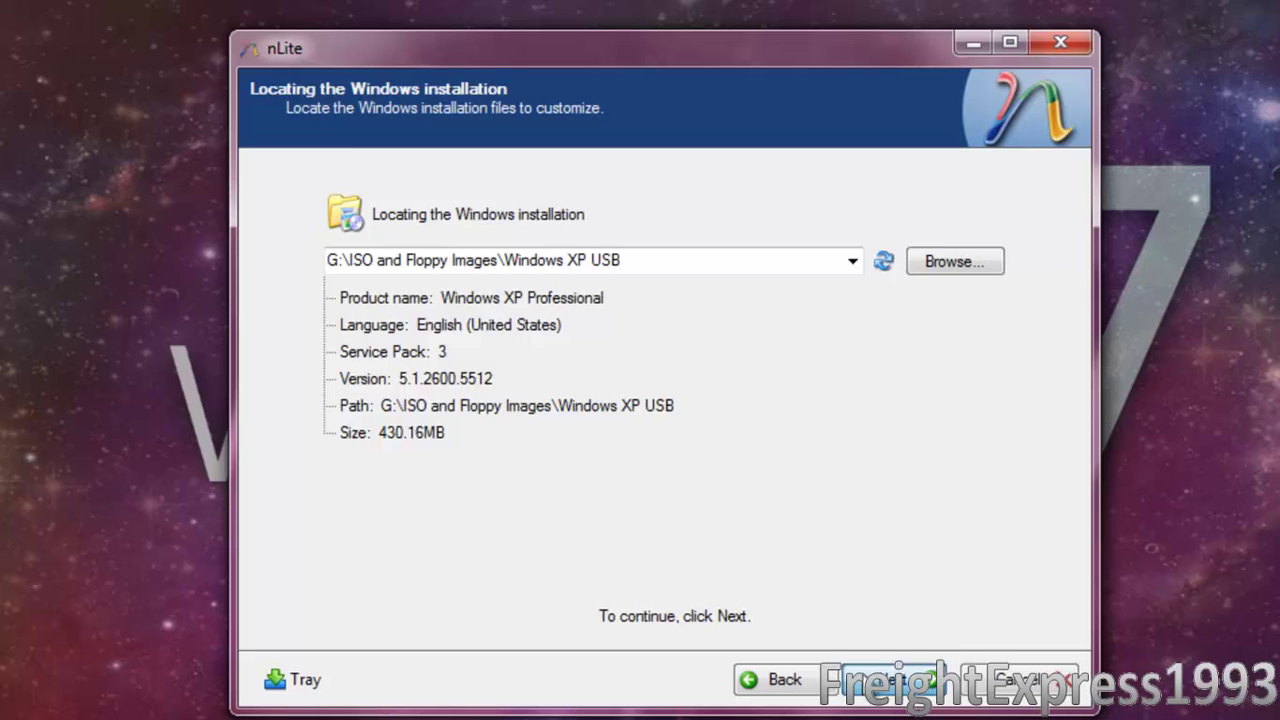
pyautogui.click(866, 680)
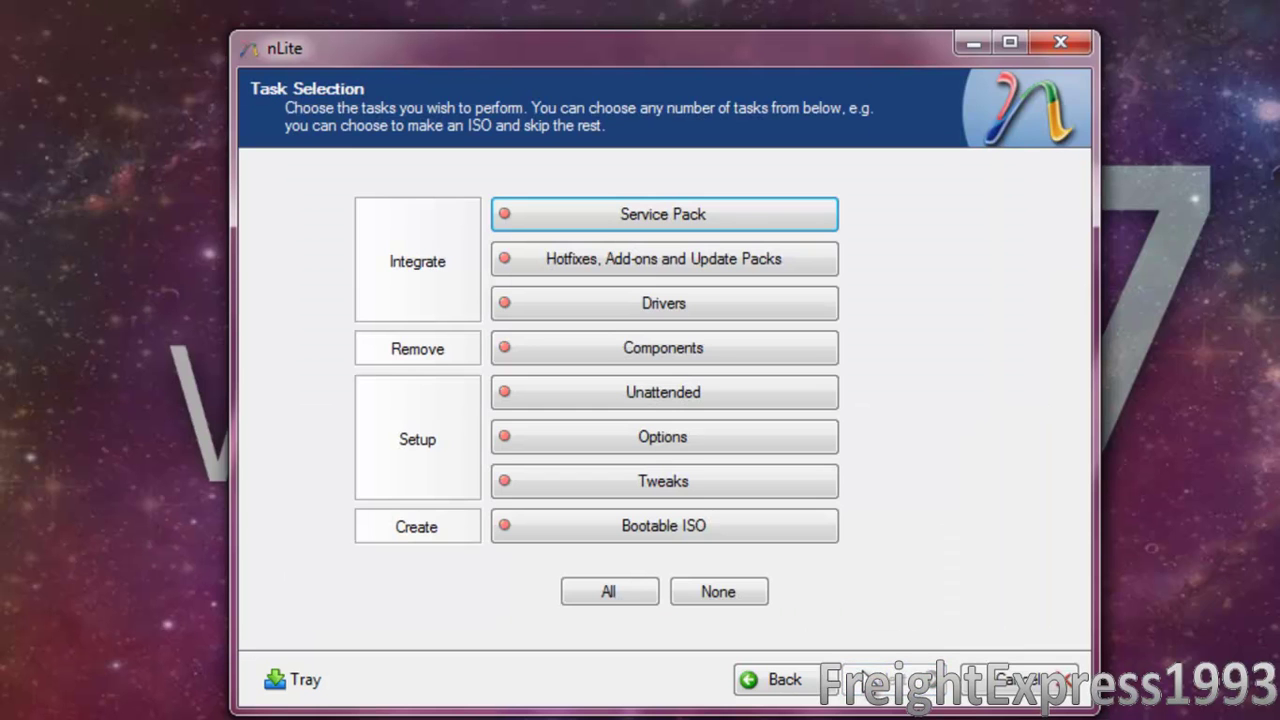
# Step: Select Unattended, Options and Tweaks as tasks, leaving Bootable ISO unselected, and continue
pyautogui.click(718, 394)
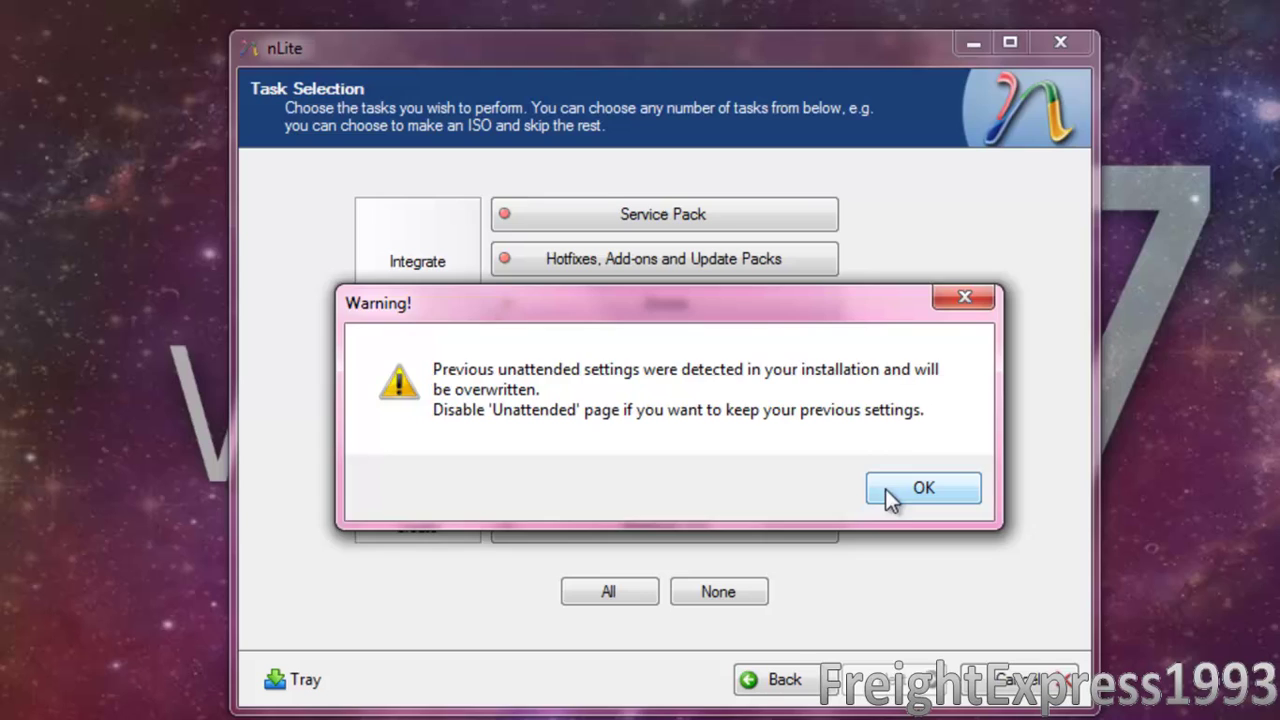
pyautogui.click(898, 489)
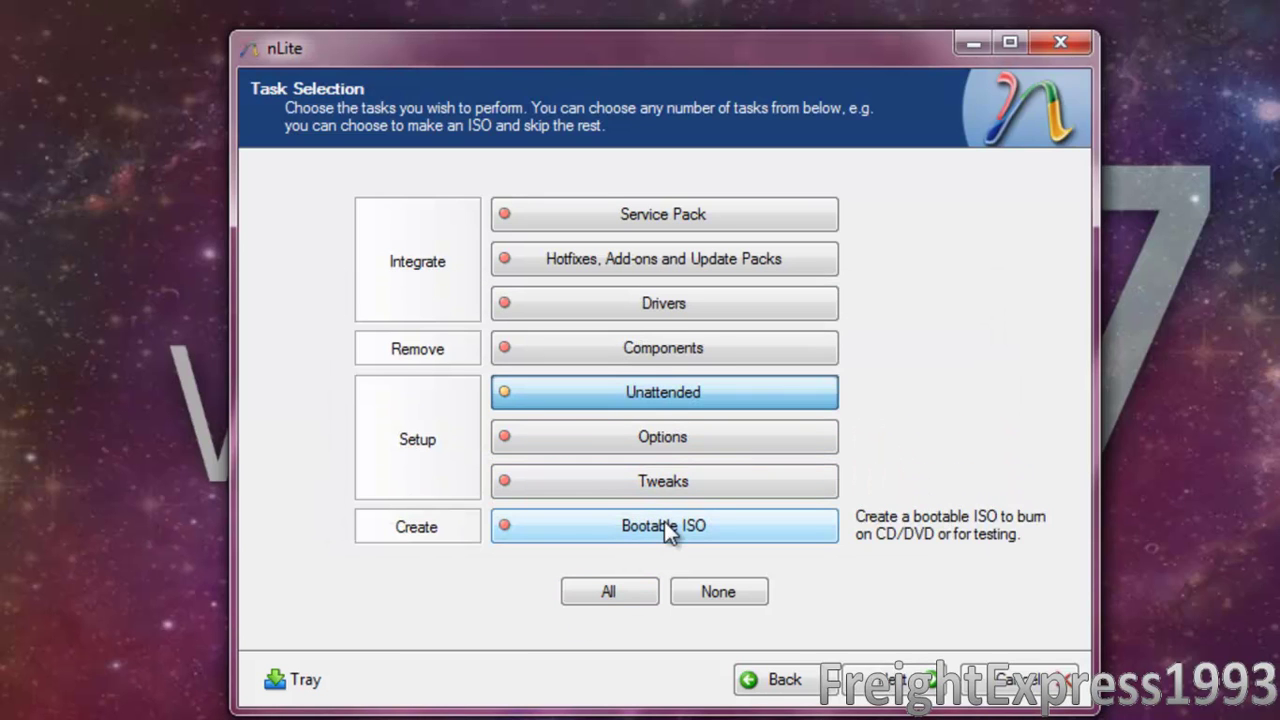
pyautogui.click(648, 437)
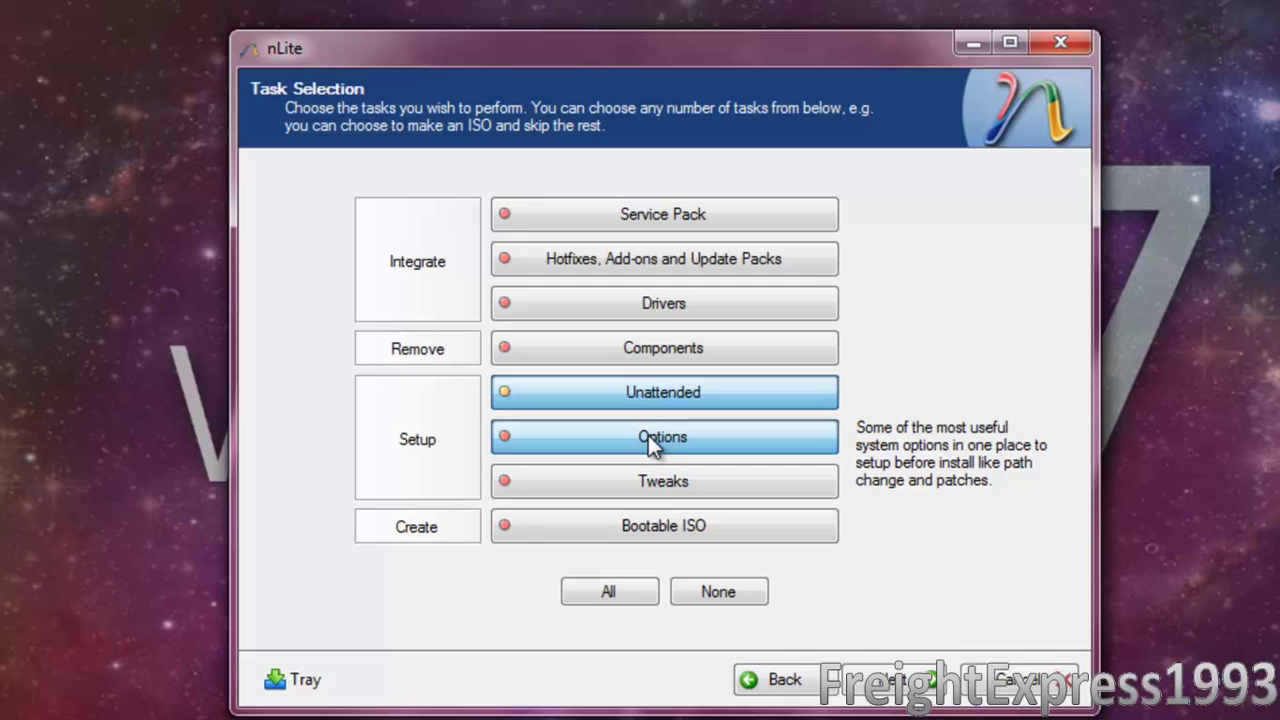
pyautogui.click(652, 490)
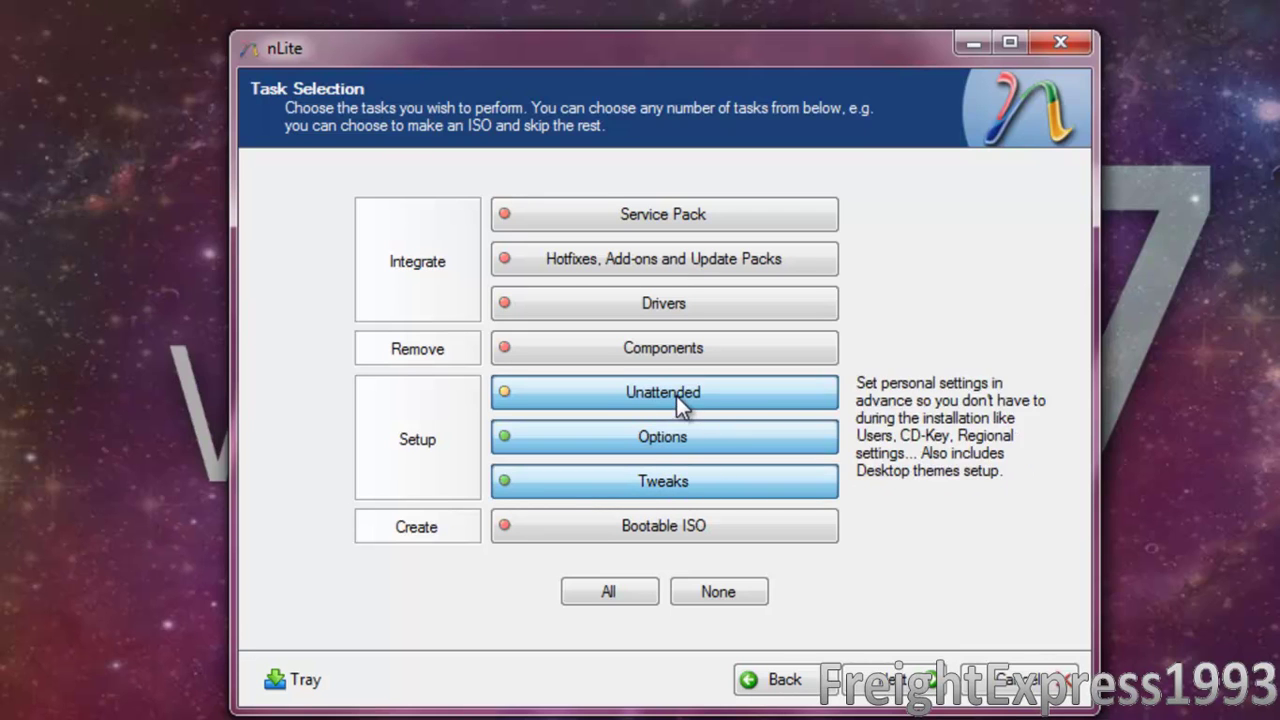
pyautogui.click(666, 535)
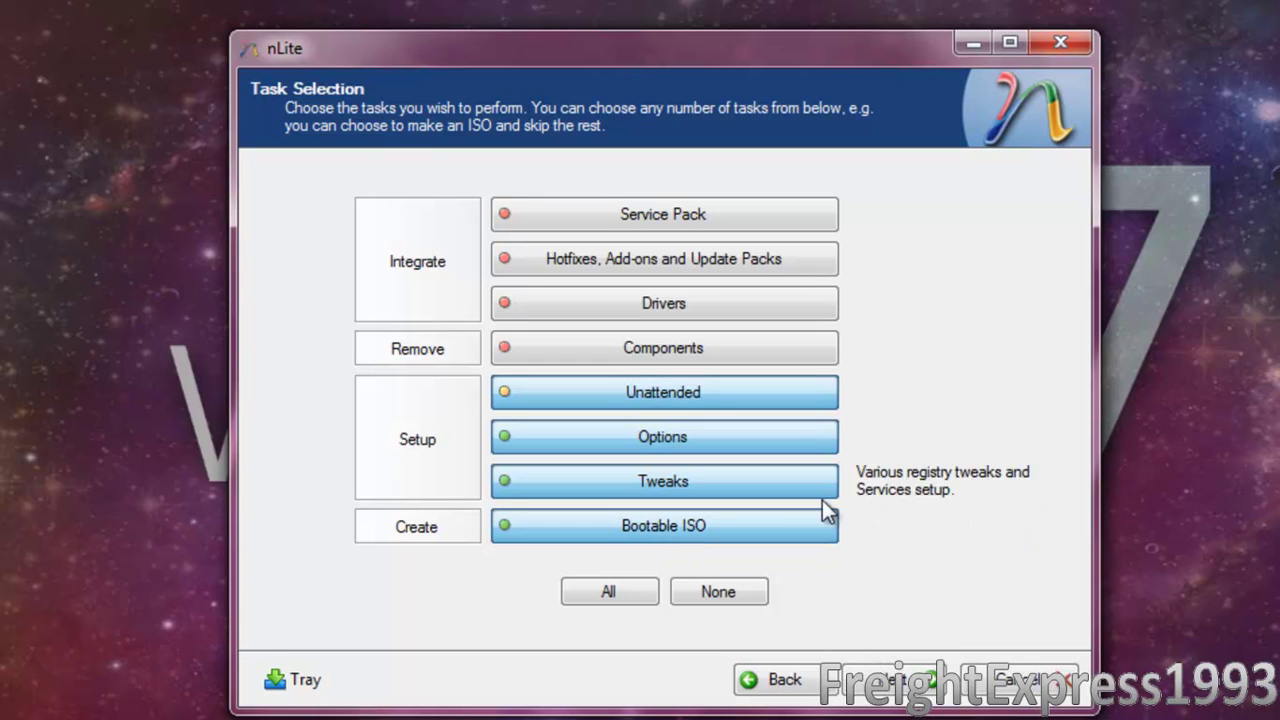
pyautogui.click(814, 525)
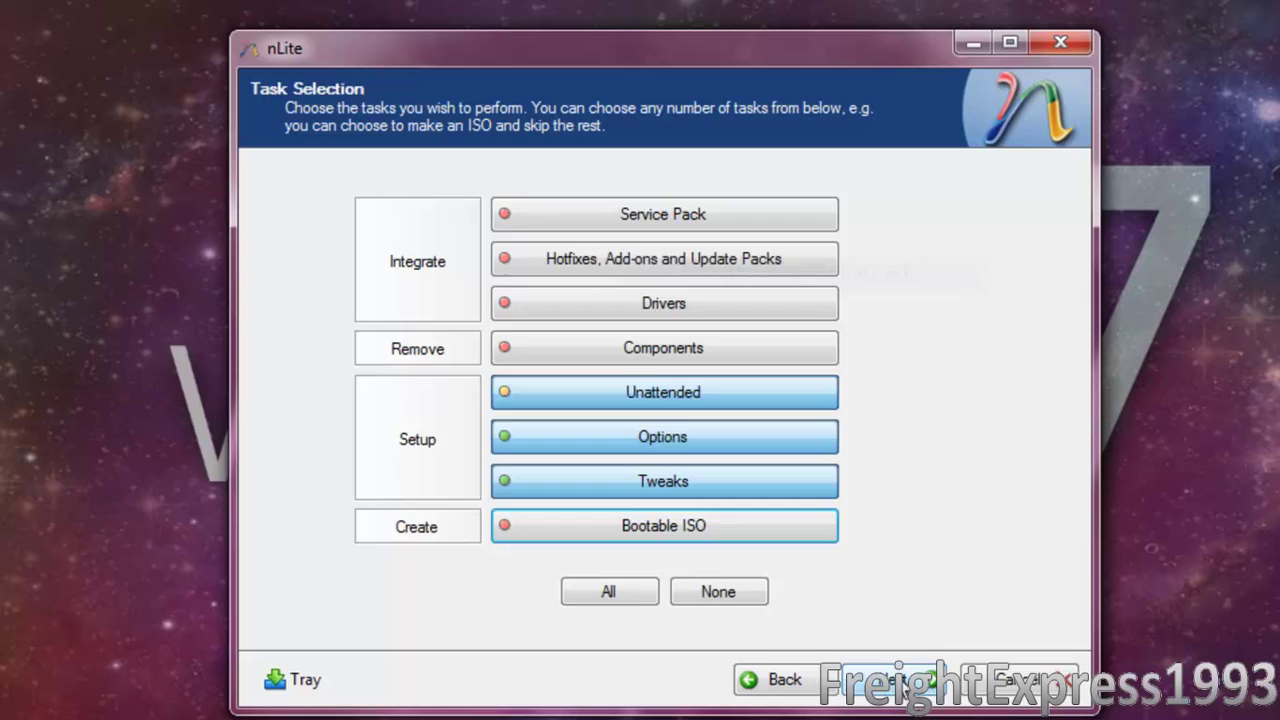
pyautogui.click(890, 679)
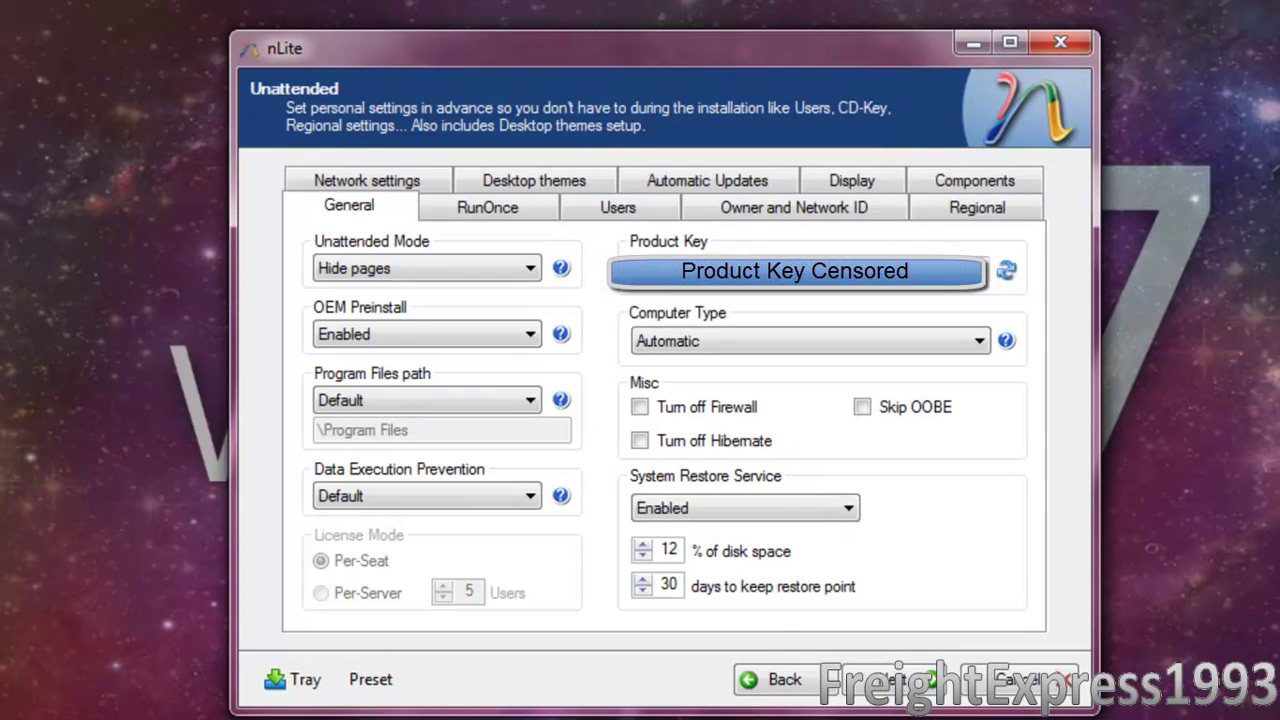
# Step: Turn on Skip OOBE on the Unattended General tab
pyautogui.click(777, 679)
pyautogui.click(885, 679)
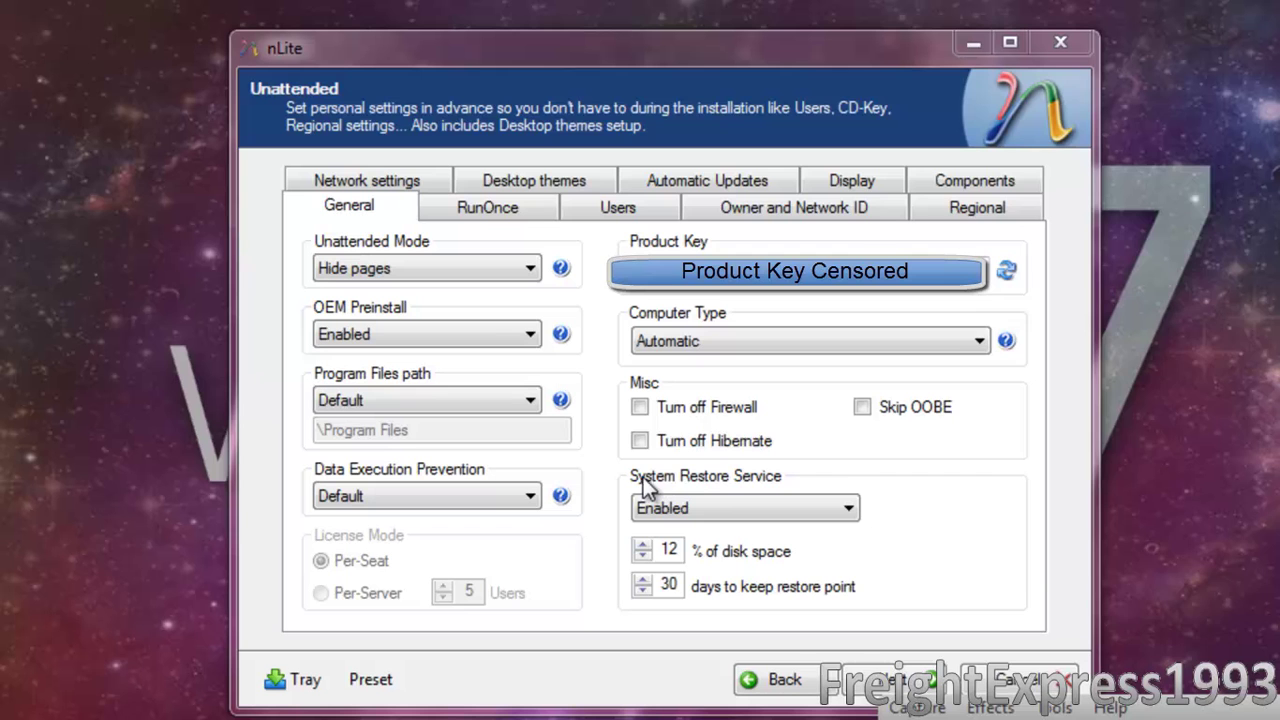
pyautogui.moveTo(1152, 707); pyautogui.dragTo(846, 172)
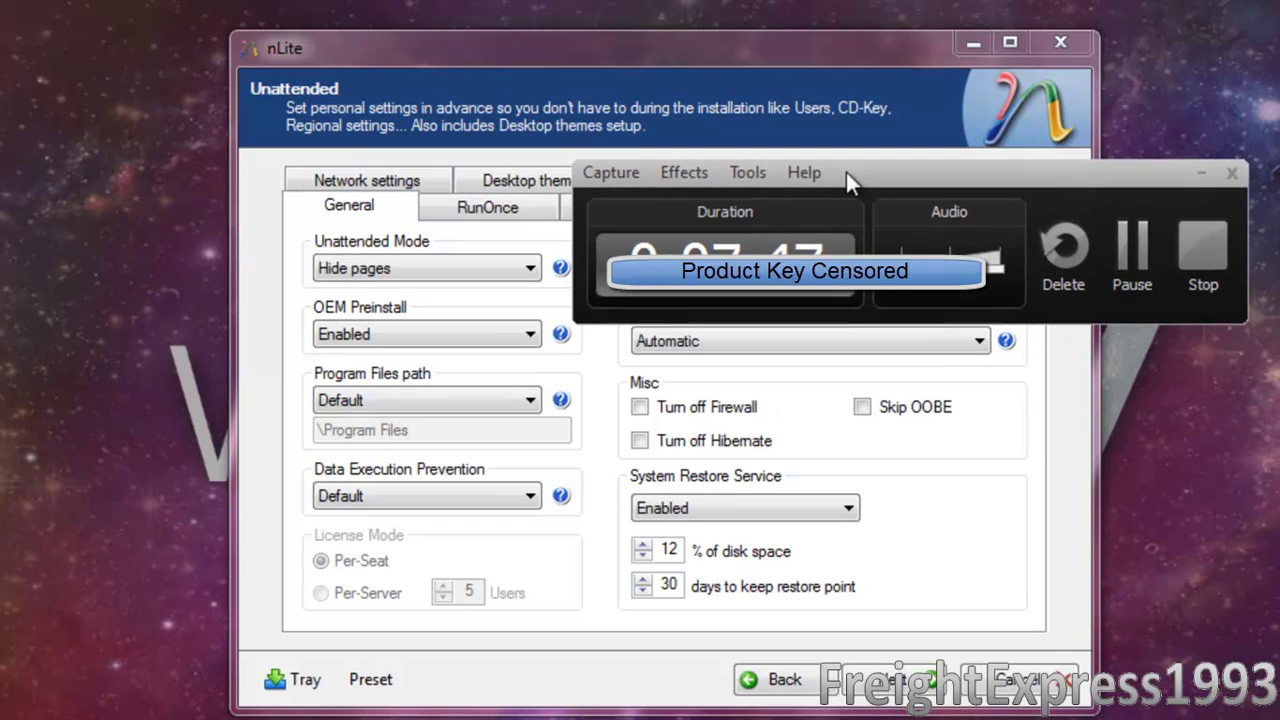
pyautogui.click(866, 409)
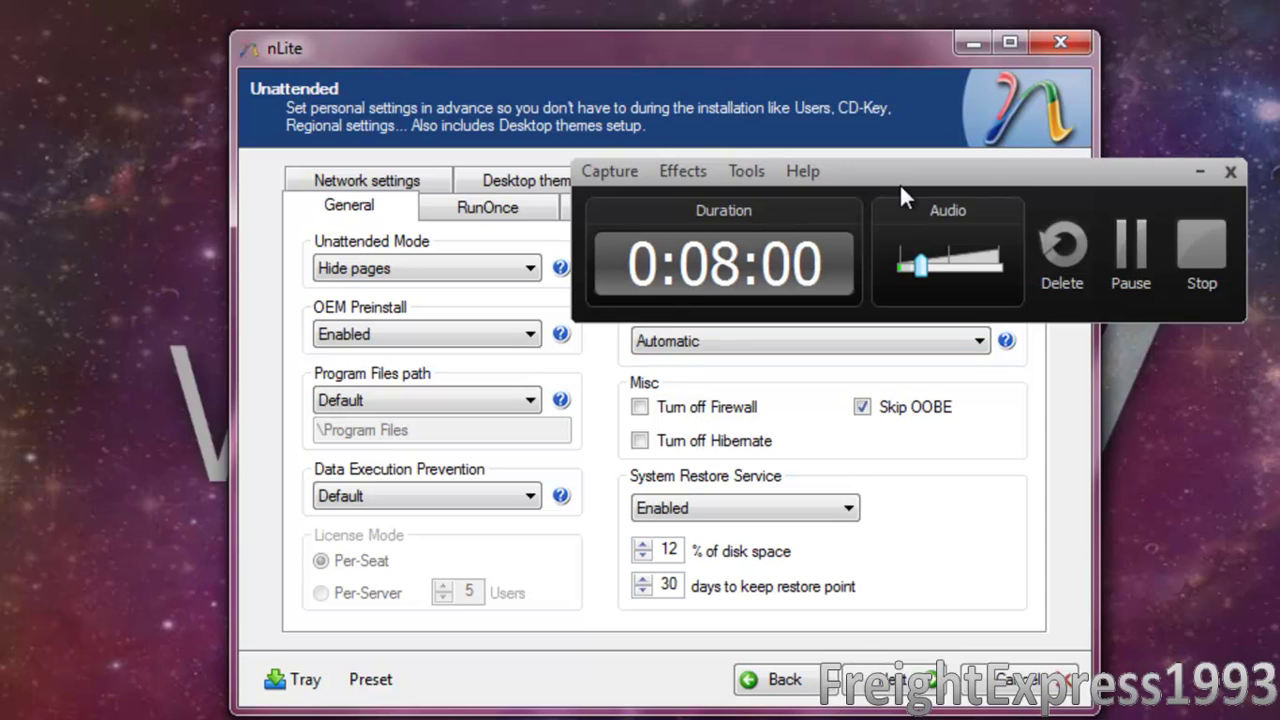
# Step: Keep Unattended Mode at Hide pages and open the help describing the six modes
pyautogui.moveTo(907, 181); pyautogui.dragTo(901, 259)
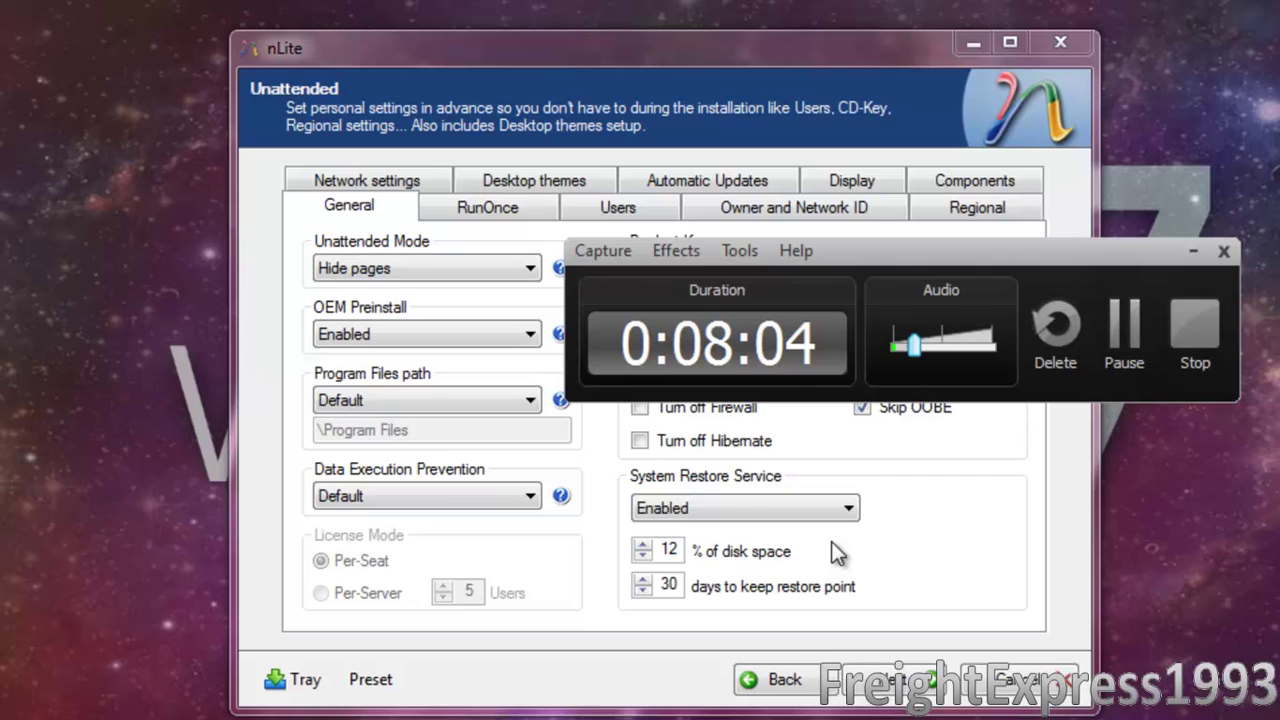
pyautogui.click(382, 267)
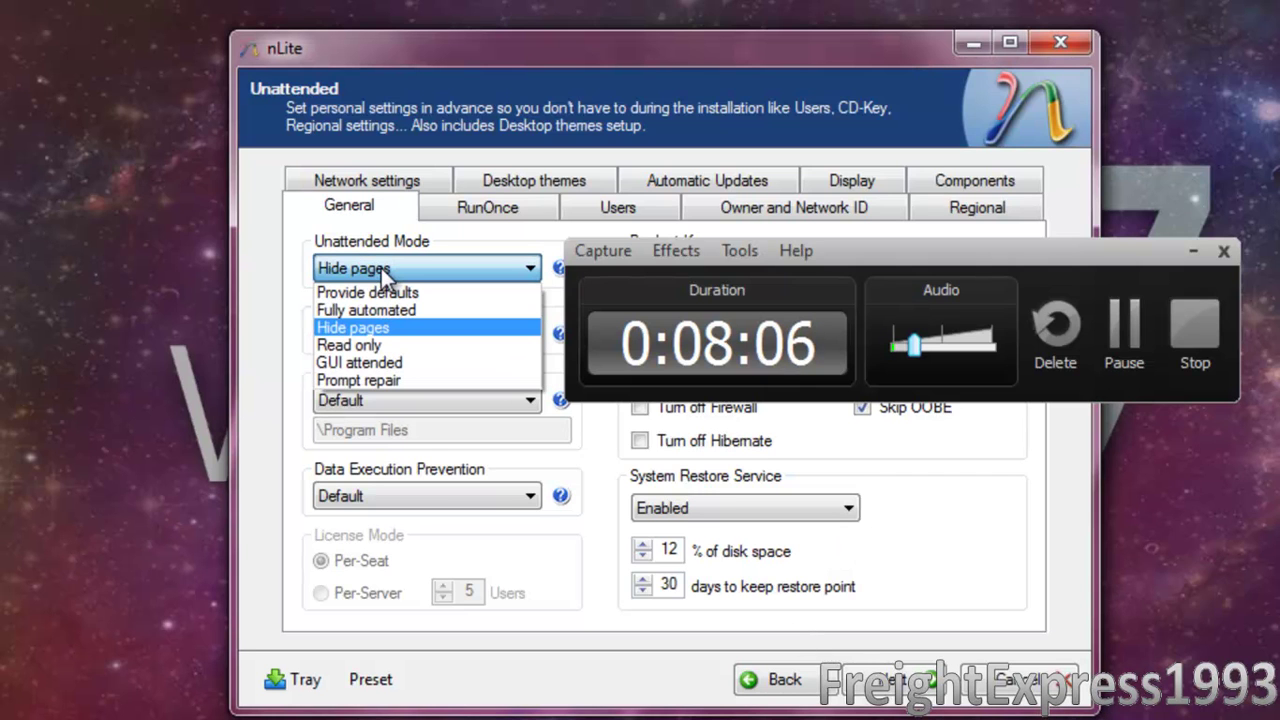
pyautogui.click(381, 266)
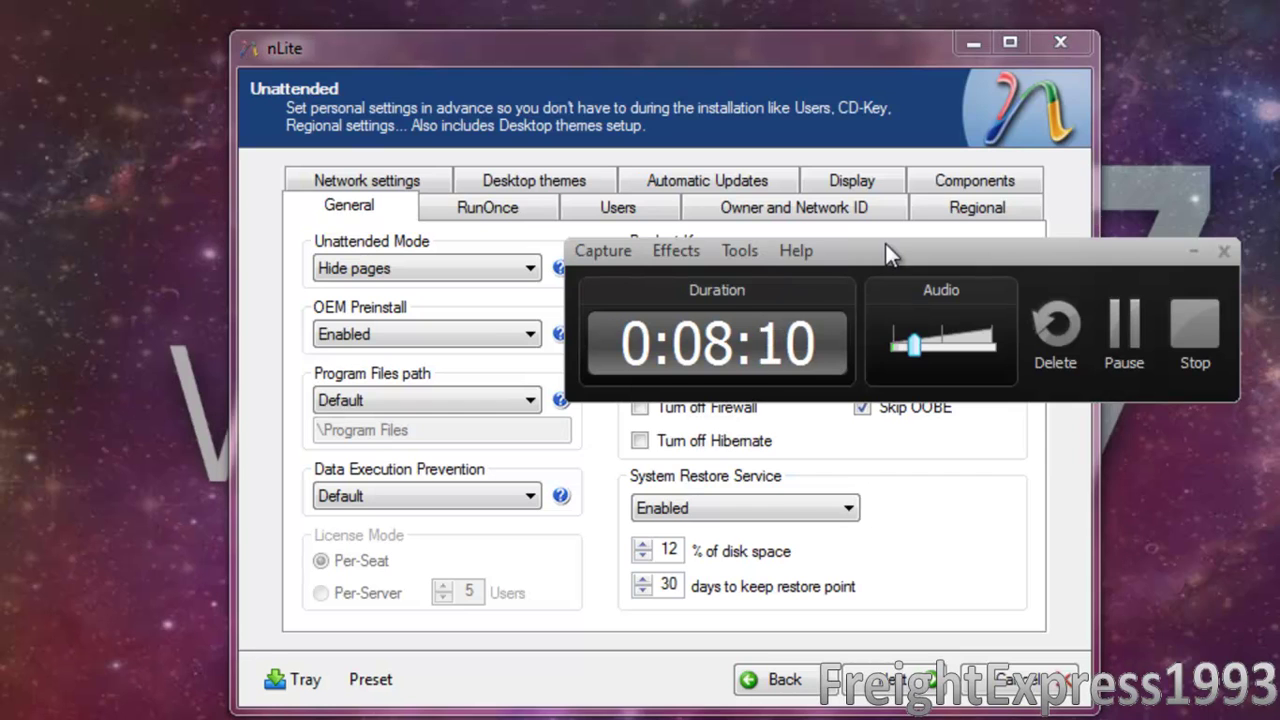
pyautogui.moveTo(885, 243); pyautogui.dragTo(944, 239)
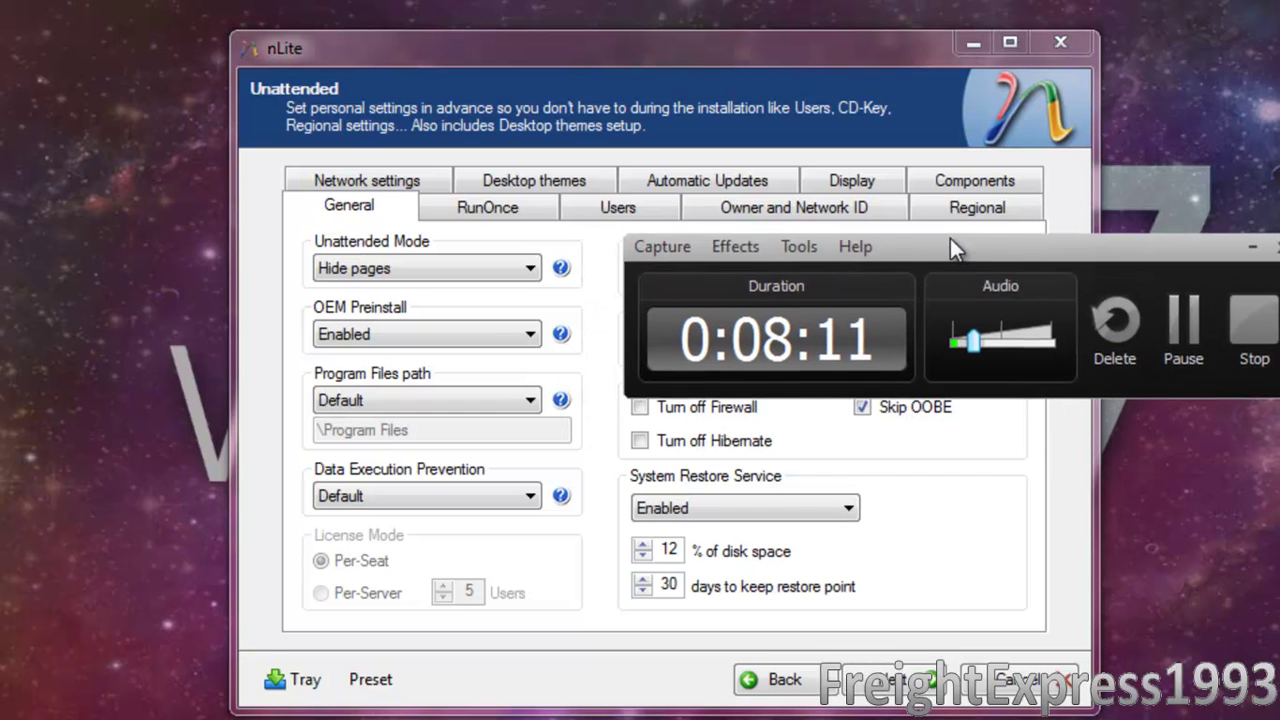
pyautogui.click(562, 270)
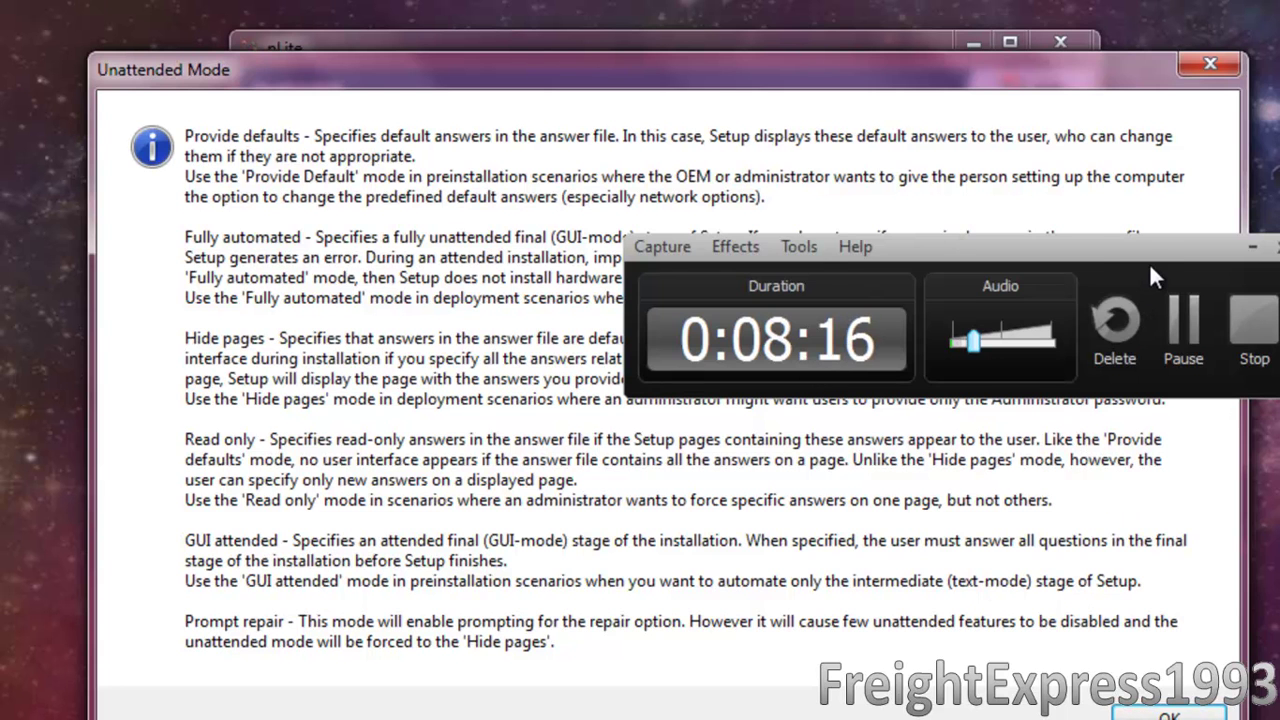
# Step: Dismiss the help note, set Unattended Mode to GUI attended, and continue to Options
pyautogui.moveTo(1149, 252); pyautogui.dragTo(1152, 258)
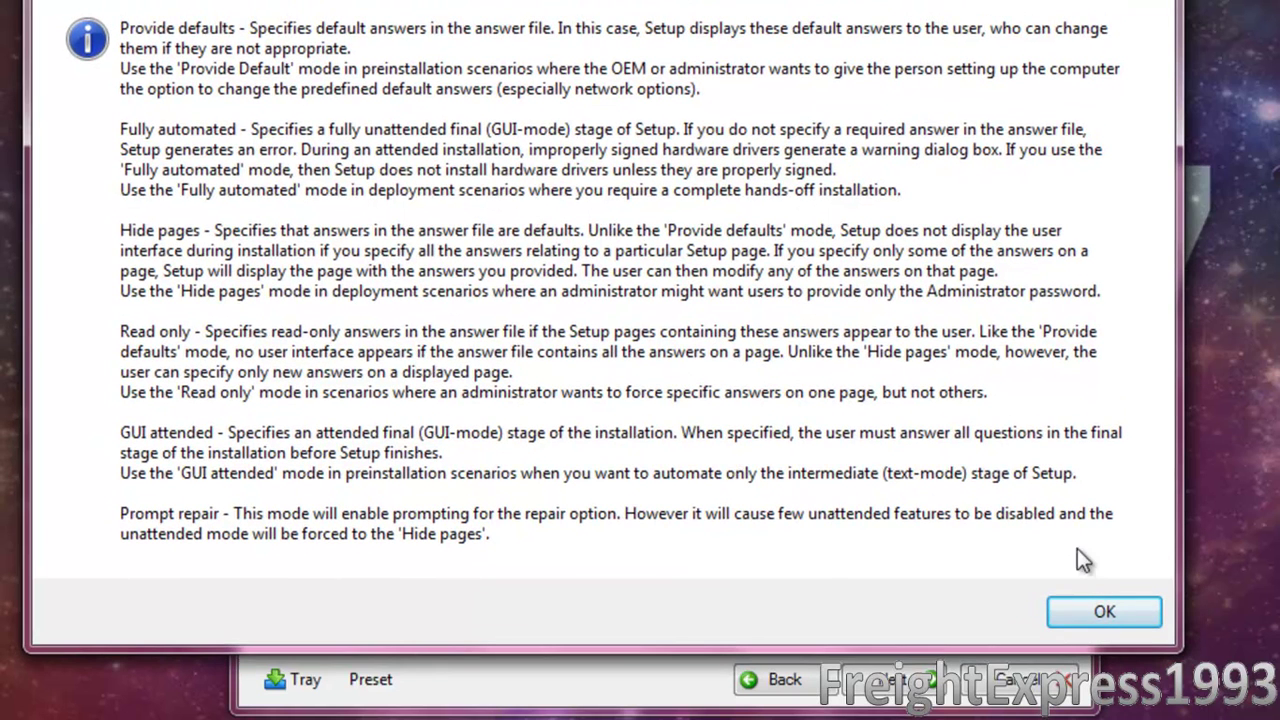
pyautogui.click(1082, 619)
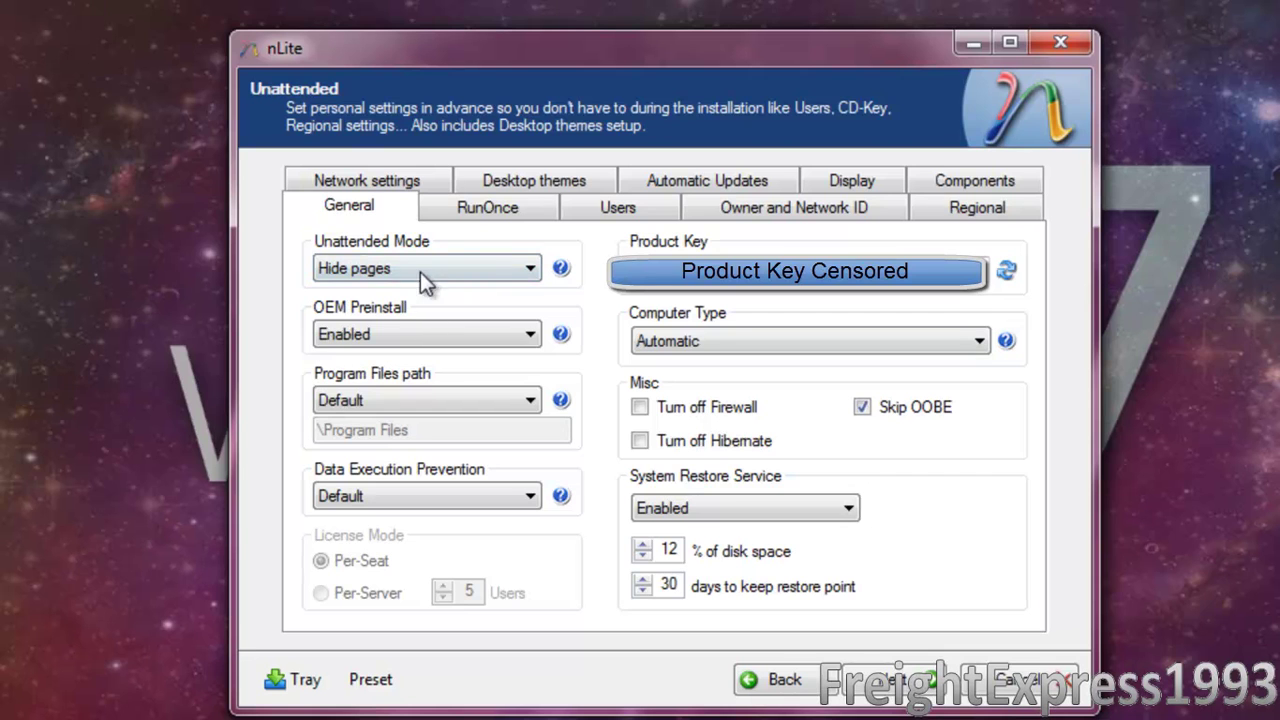
pyautogui.click(421, 271)
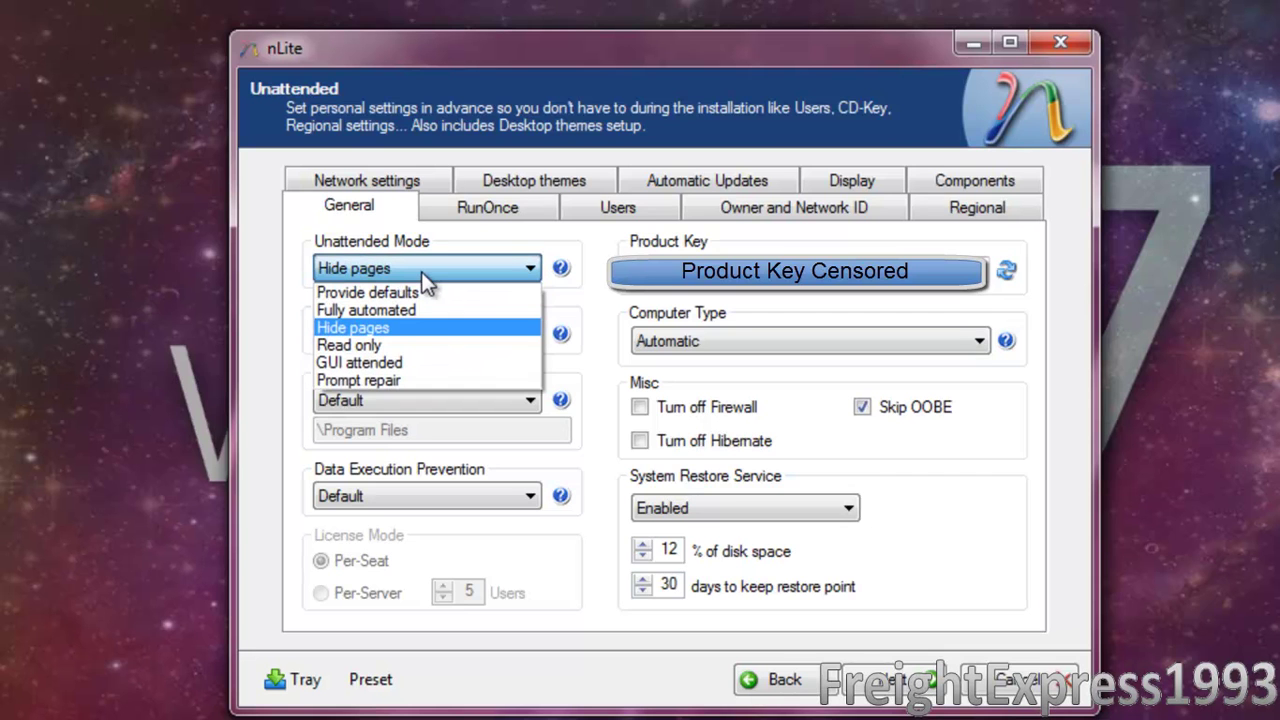
pyautogui.click(443, 363)
pyautogui.click(930, 688)
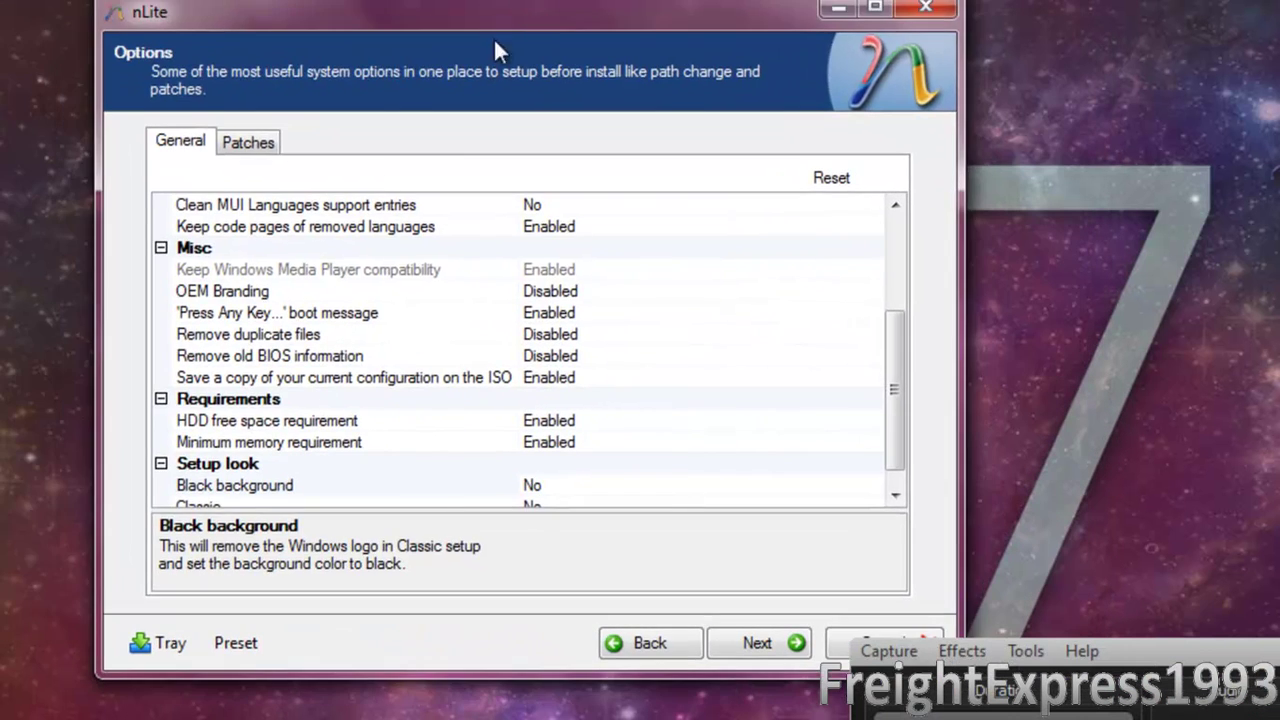
# Step: Enable the OEM Branding option in the General options
pyautogui.click(338, 290)
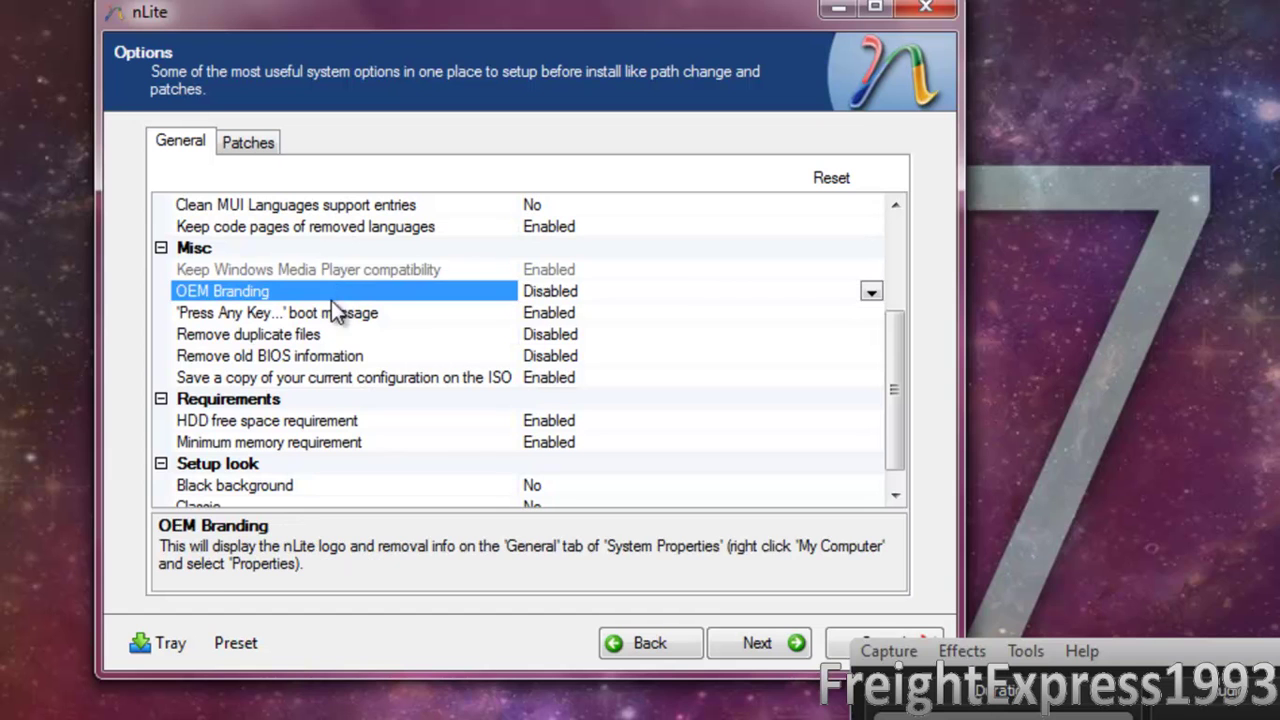
pyautogui.click(870, 291)
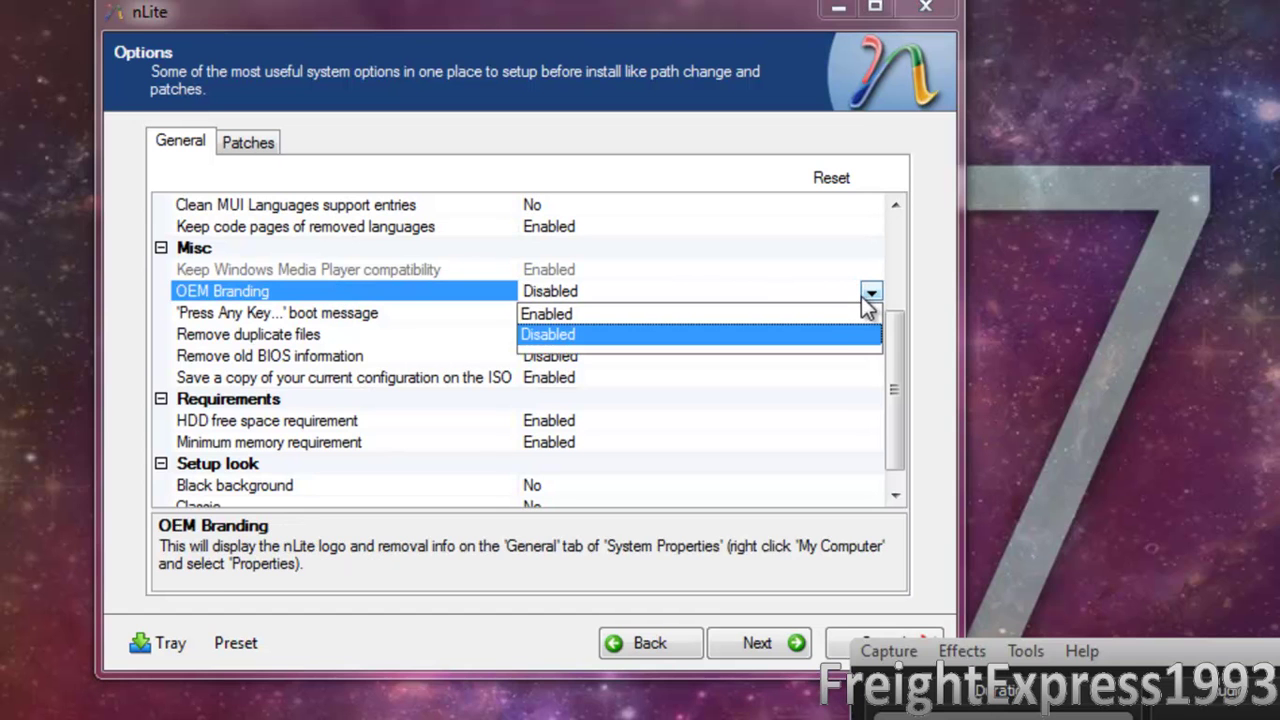
pyautogui.click(821, 314)
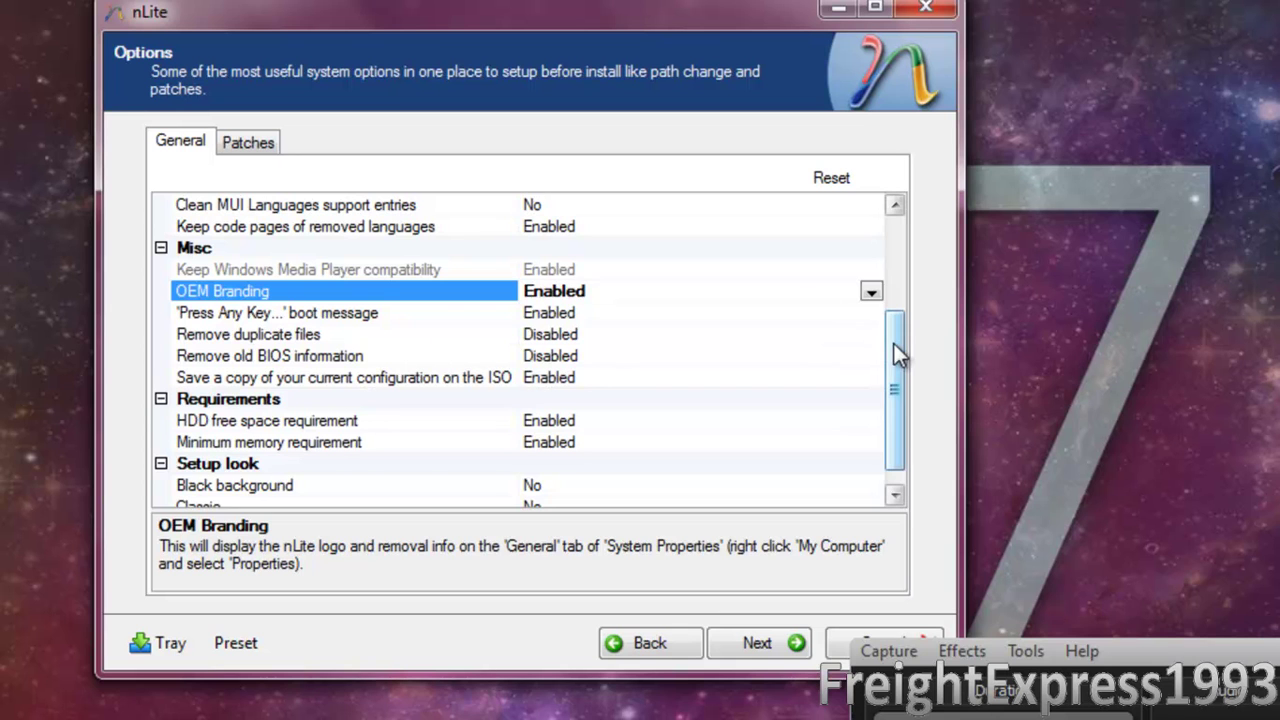
pyautogui.moveTo(893, 343); pyautogui.dragTo(923, 415)
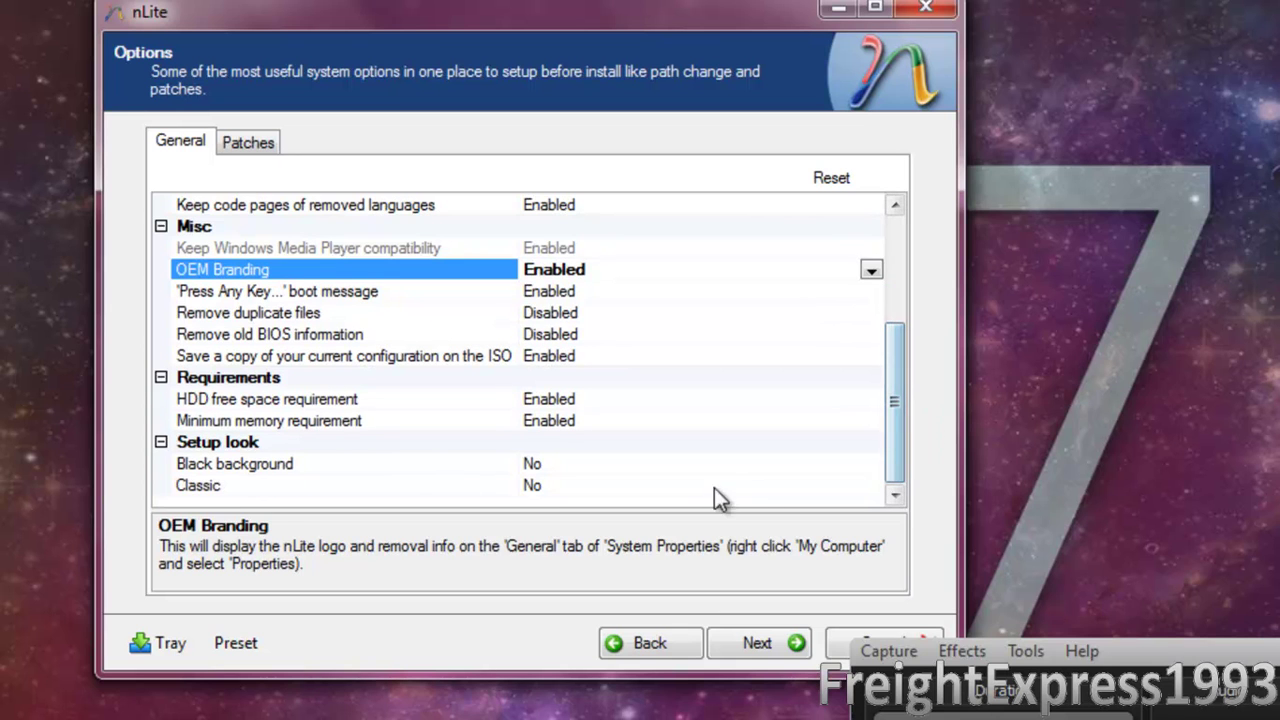
# Step: Set both Black background and Classic setup look to Yes, then proceed to Tweaks
pyautogui.click(731, 464)
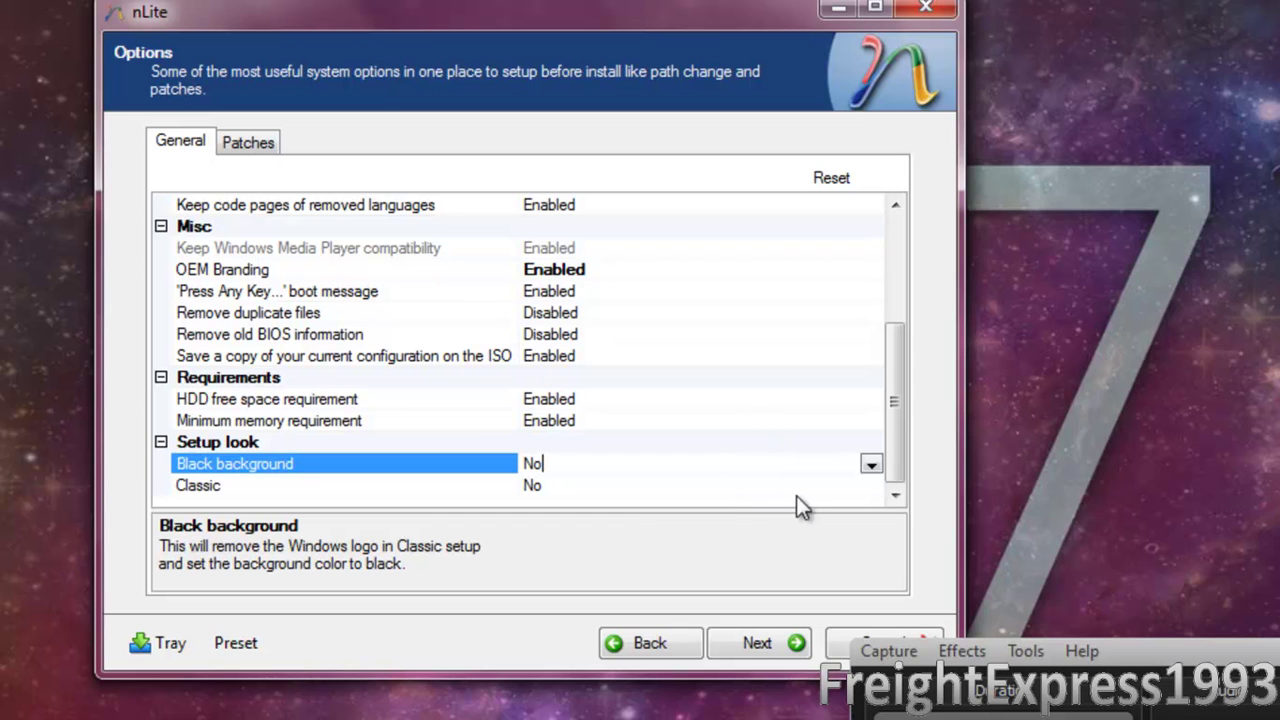
pyautogui.click(871, 468)
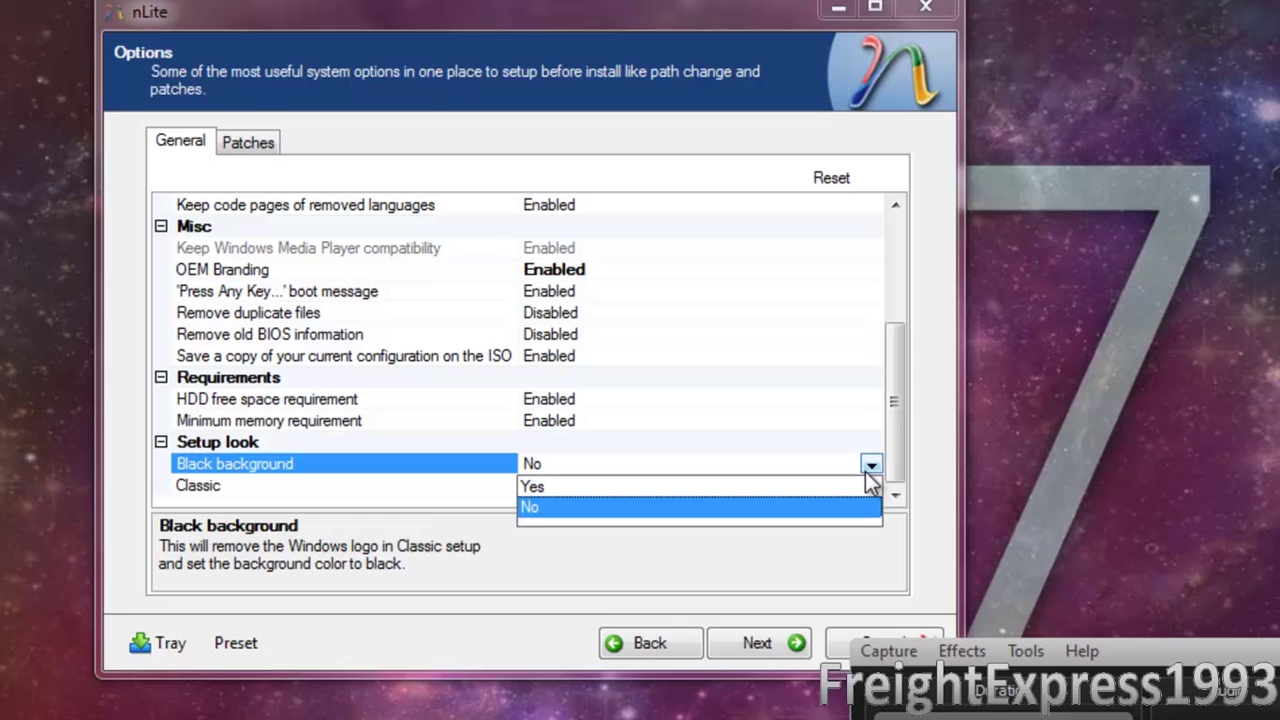
pyautogui.click(850, 486)
pyautogui.click(857, 490)
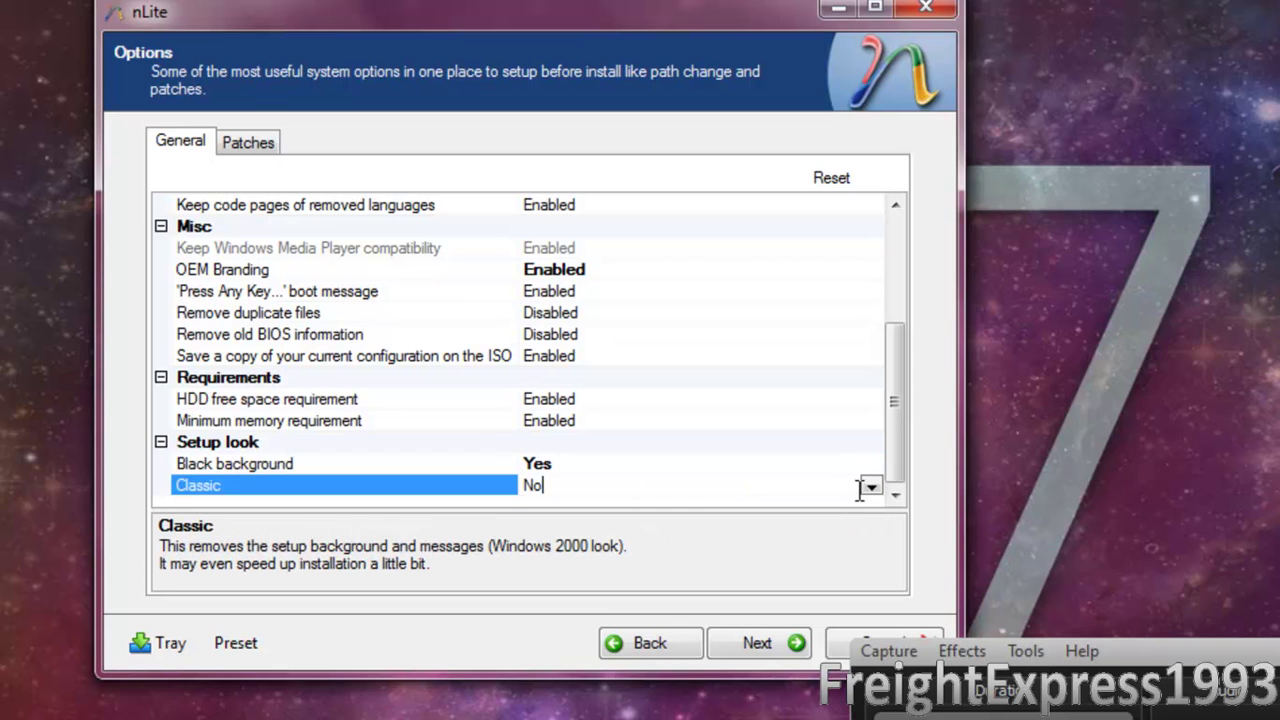
pyautogui.click(869, 488)
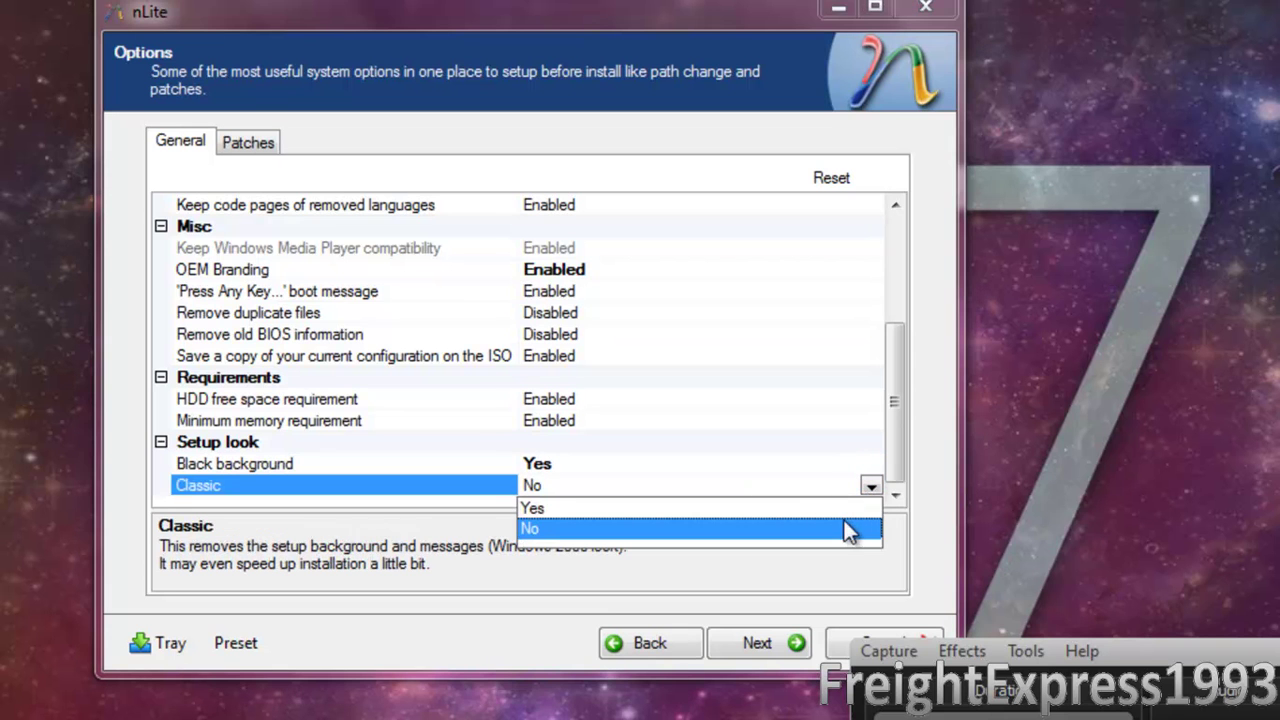
pyautogui.click(846, 509)
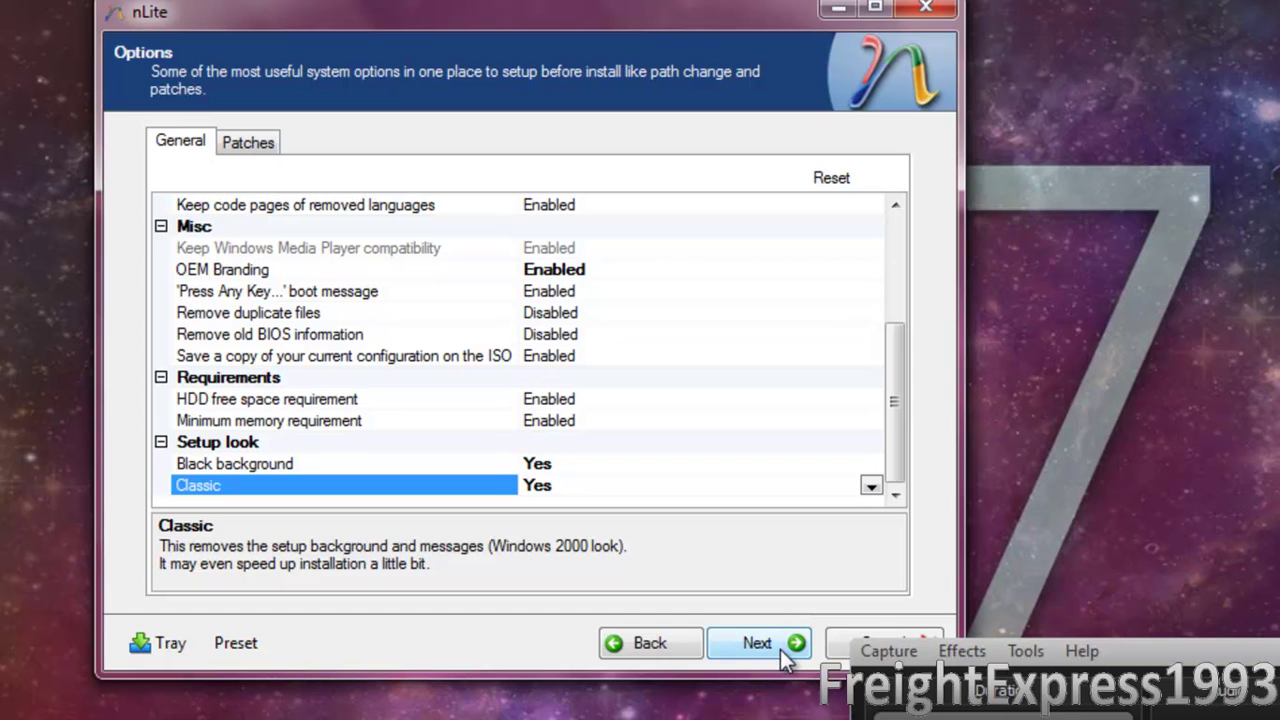
pyautogui.click(780, 649)
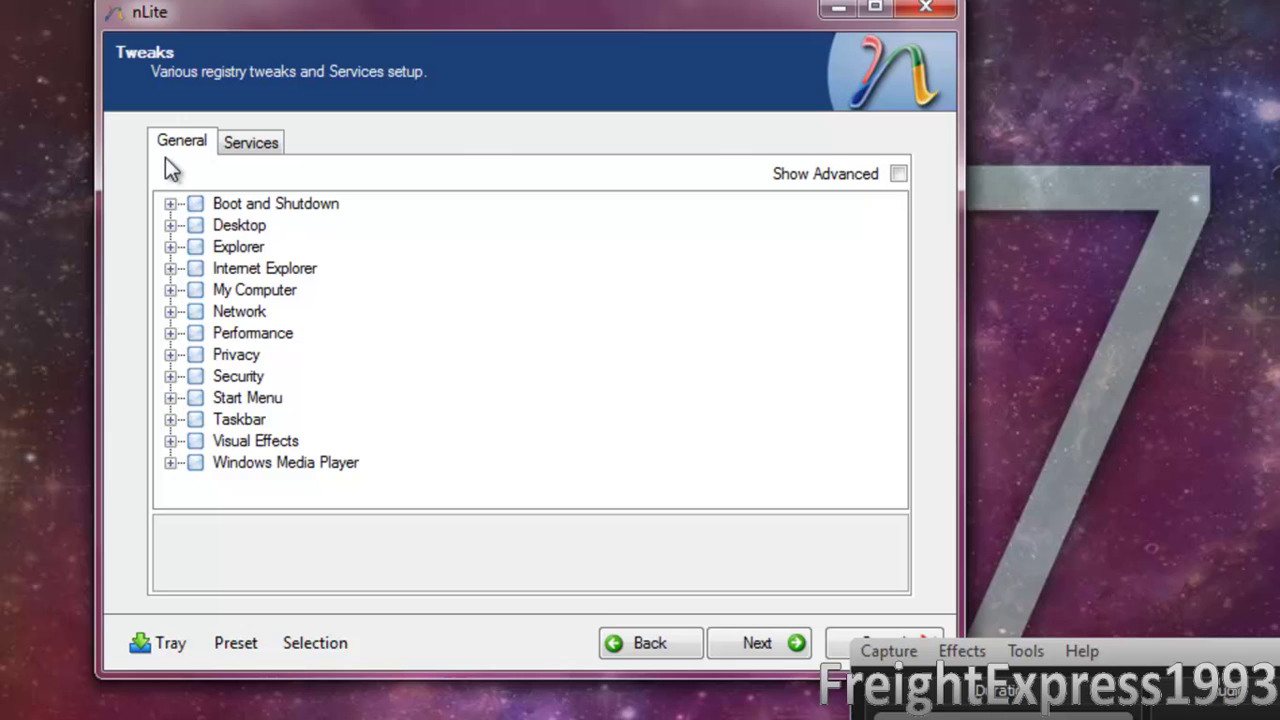
# Step: Check all Internet Explorer tweaks, then uncheck them again and collapse the category
pyautogui.click(170, 268)
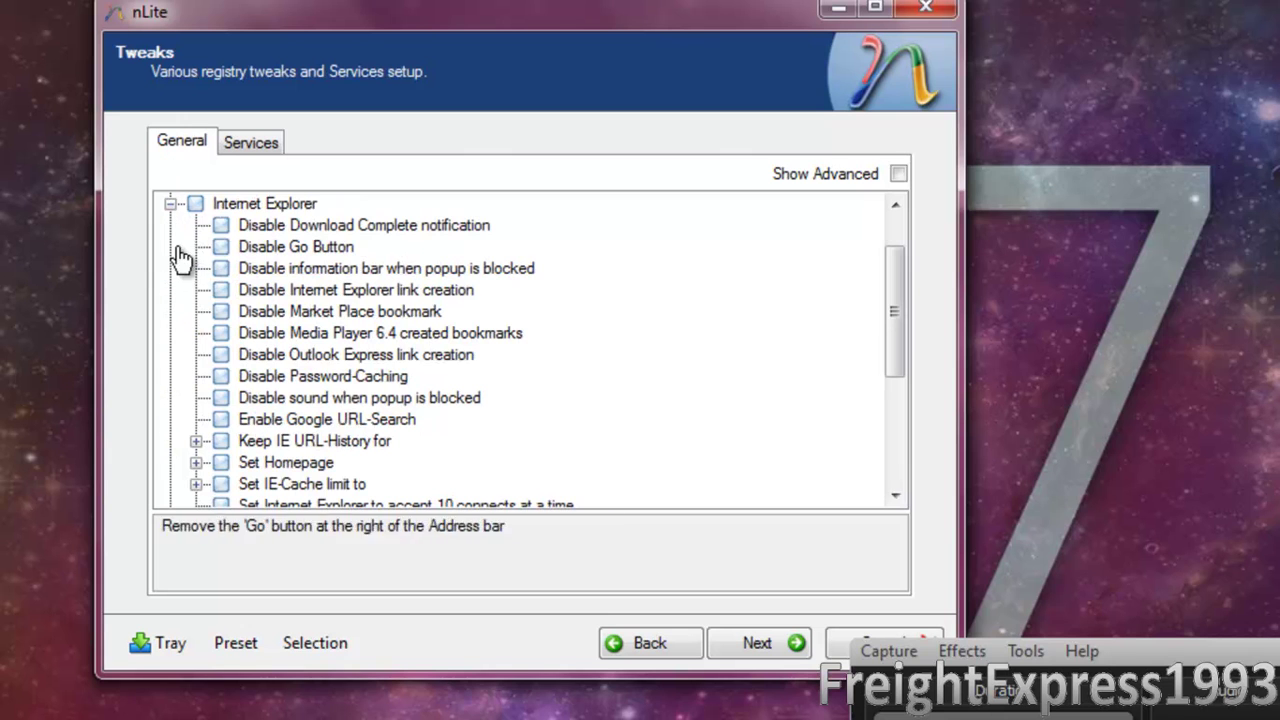
pyautogui.click(195, 204)
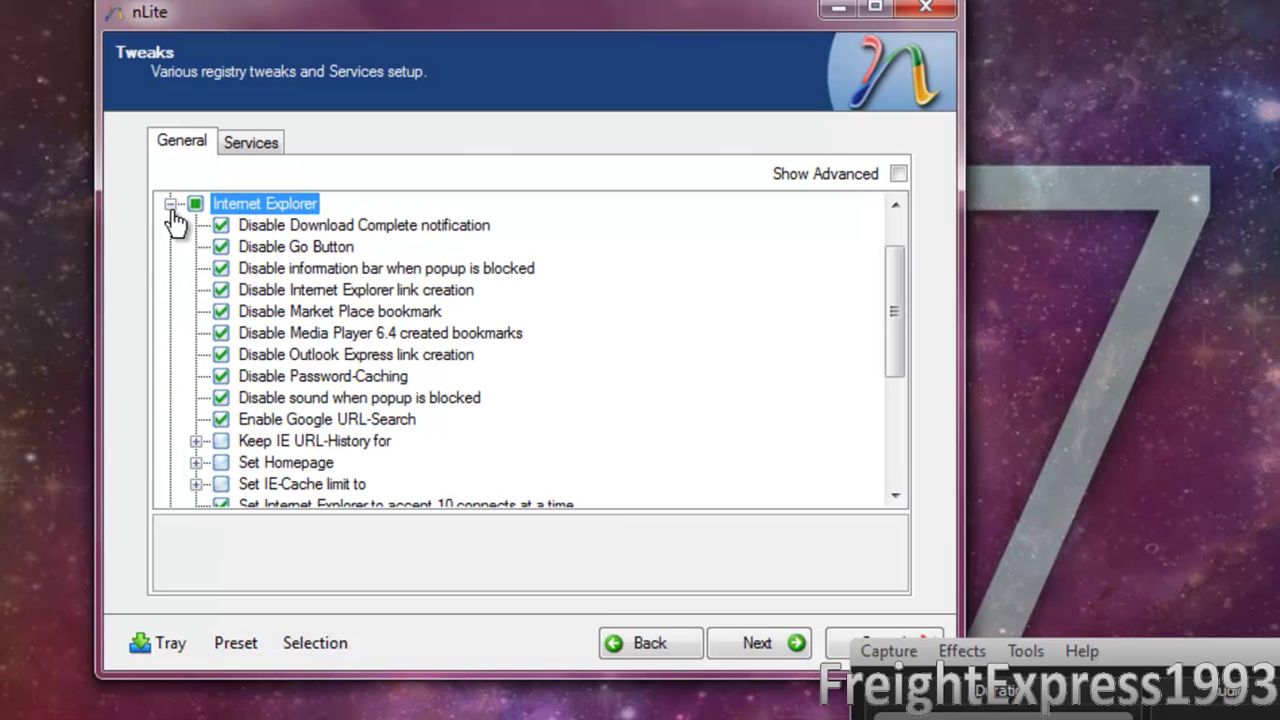
pyautogui.click(195, 204)
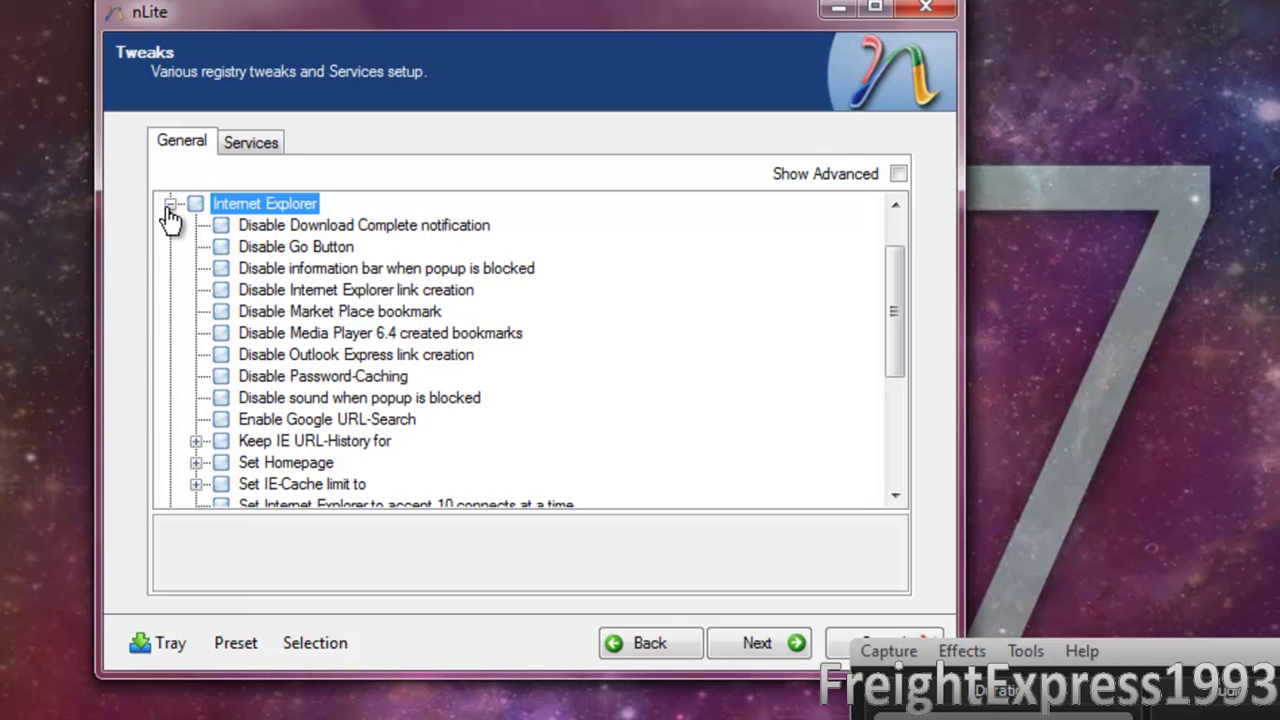
pyautogui.click(170, 204)
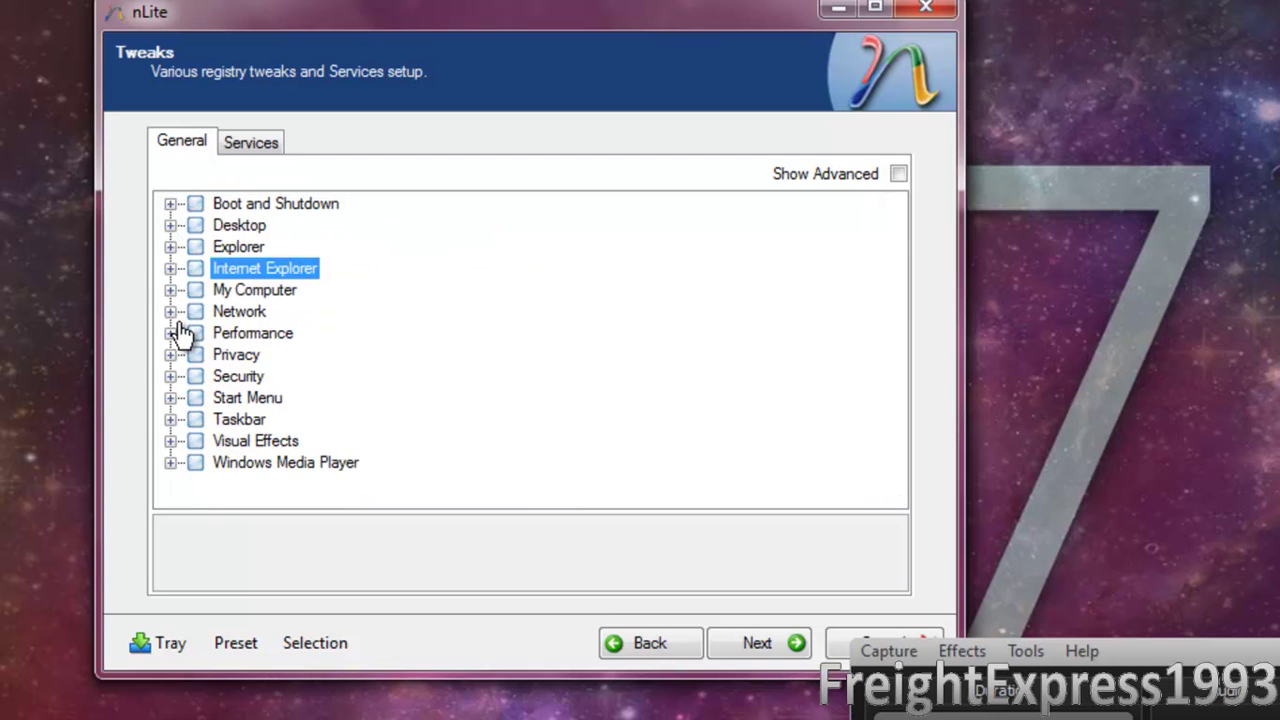
# Step: Mark Visual Effects, show advanced tweaks, and expand Cursor shadow's Disable/Enable choices
pyautogui.click(170, 441)
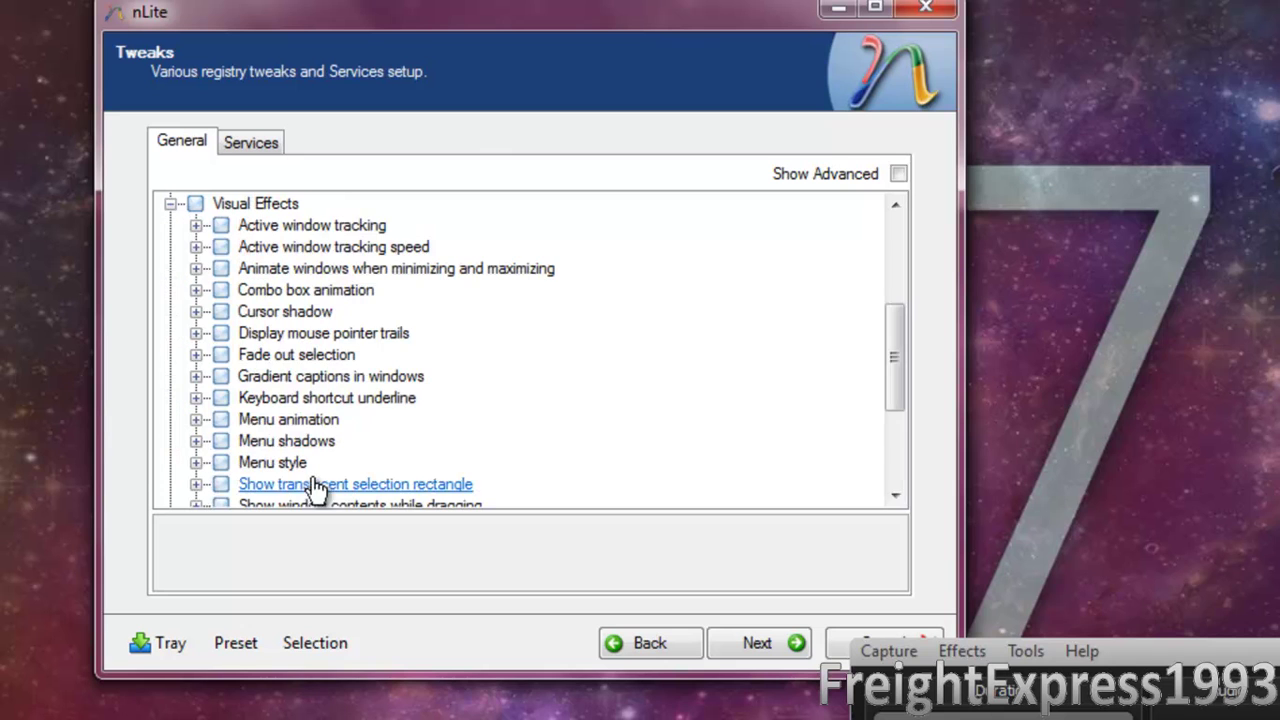
pyautogui.click(196, 205)
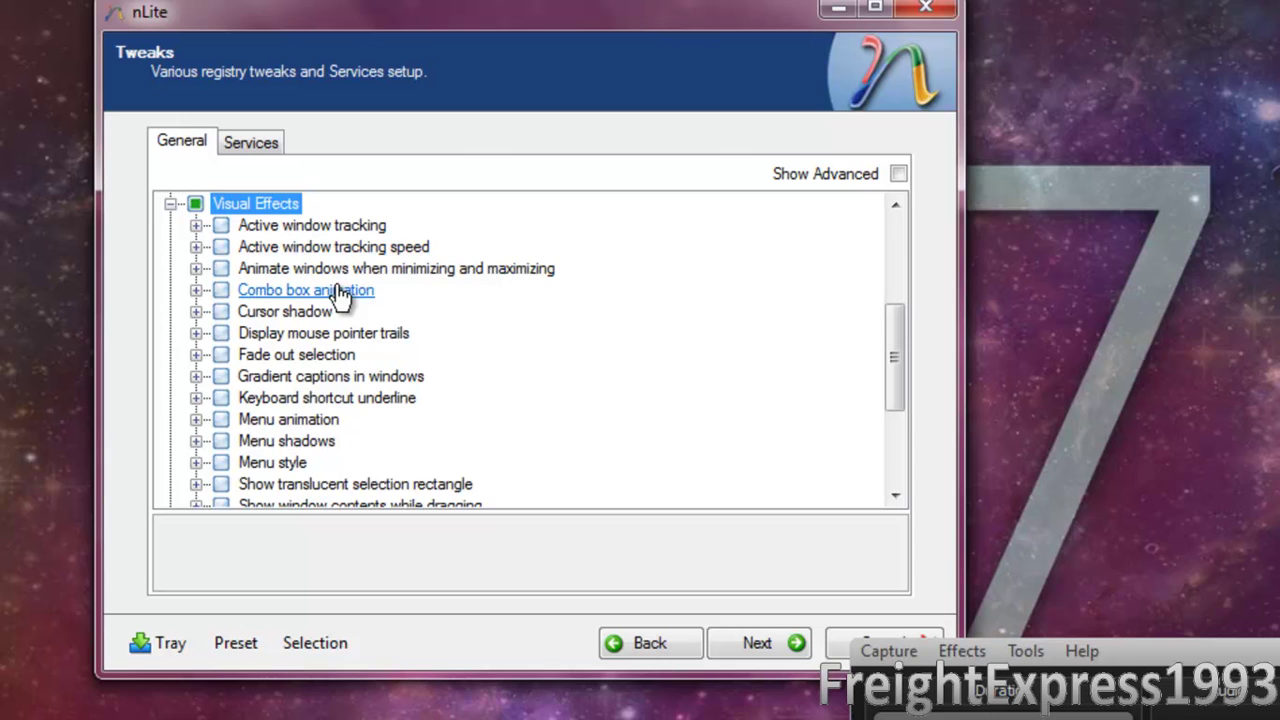
pyautogui.moveTo(897, 405); pyautogui.dragTo(899, 237)
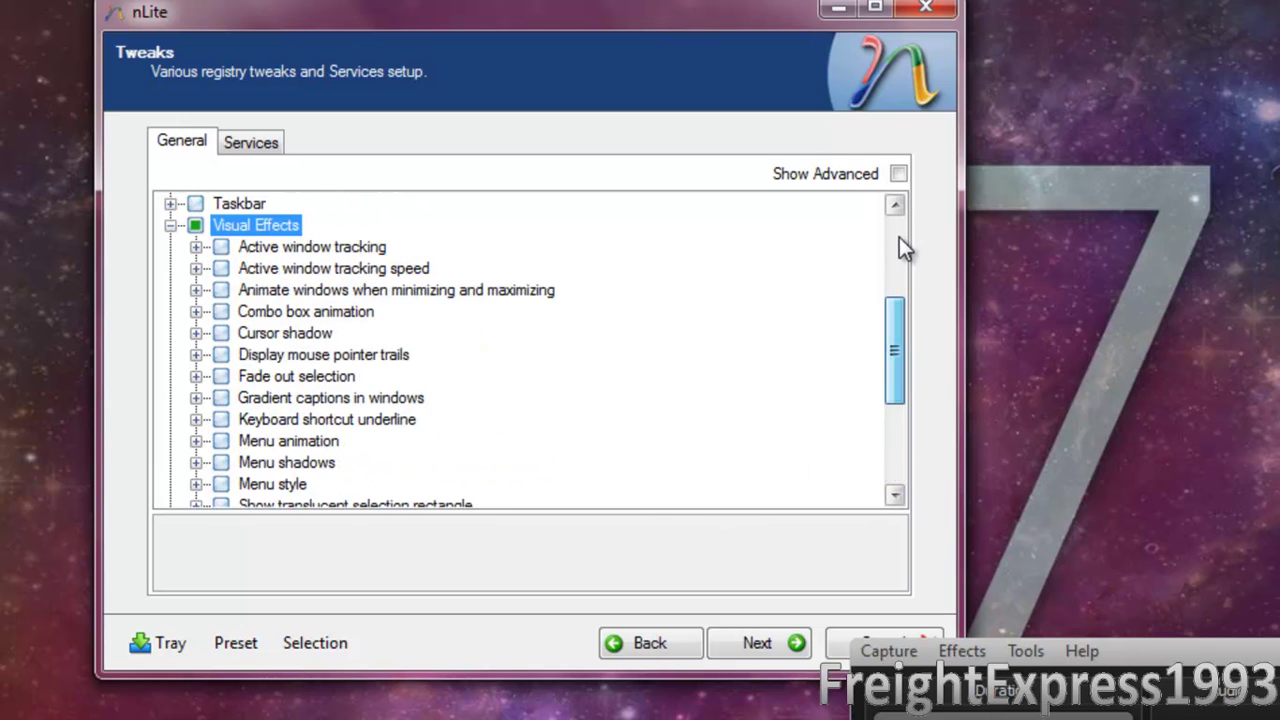
pyautogui.click(898, 174)
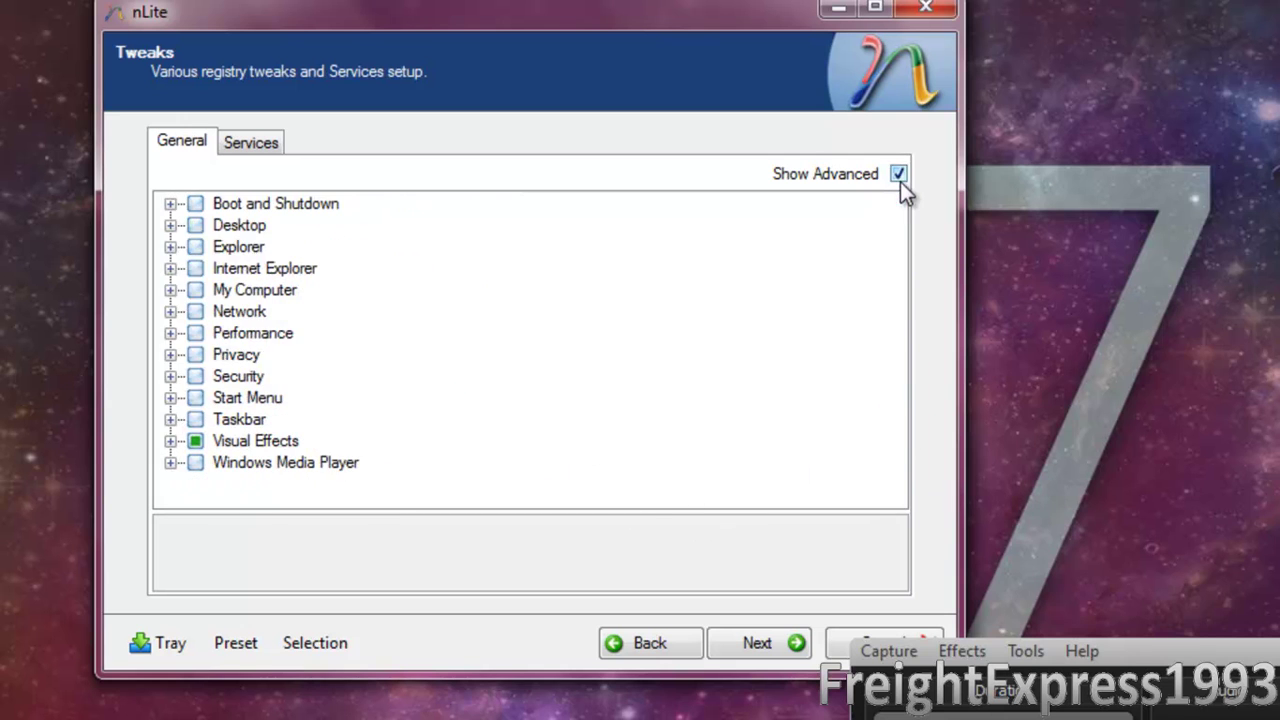
pyautogui.click(171, 444)
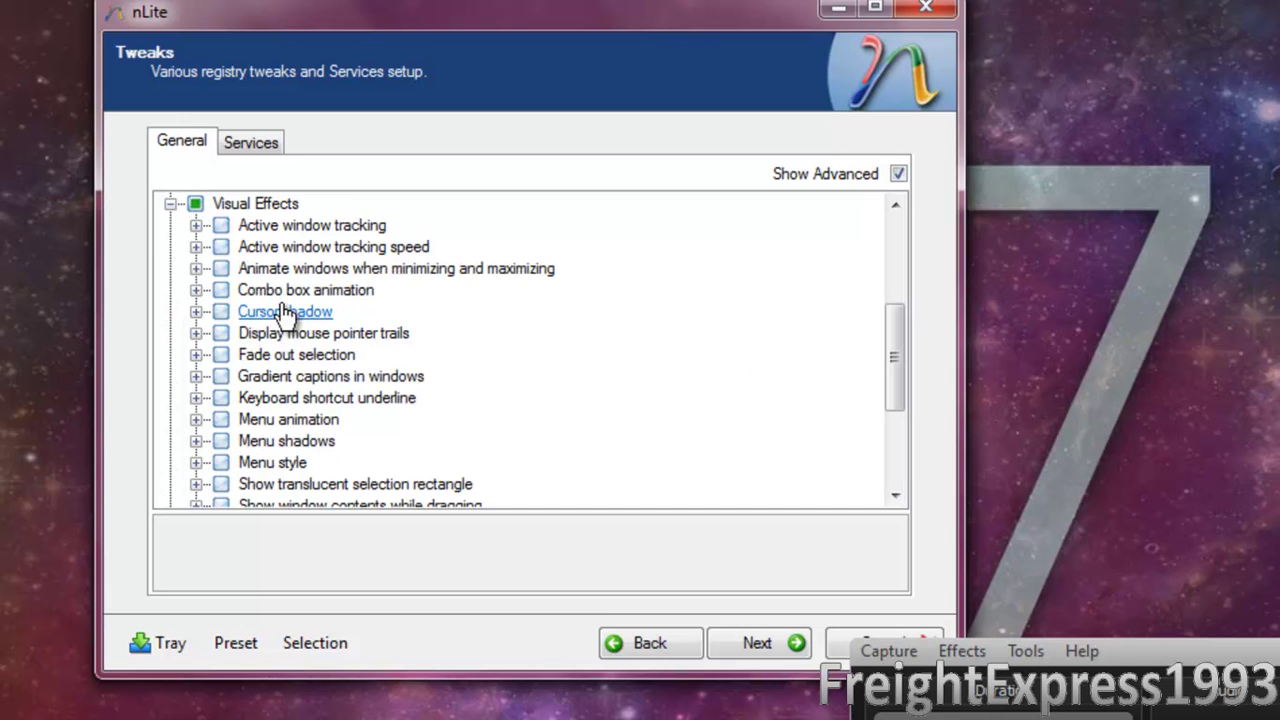
pyautogui.click(222, 318)
pyautogui.click(198, 312)
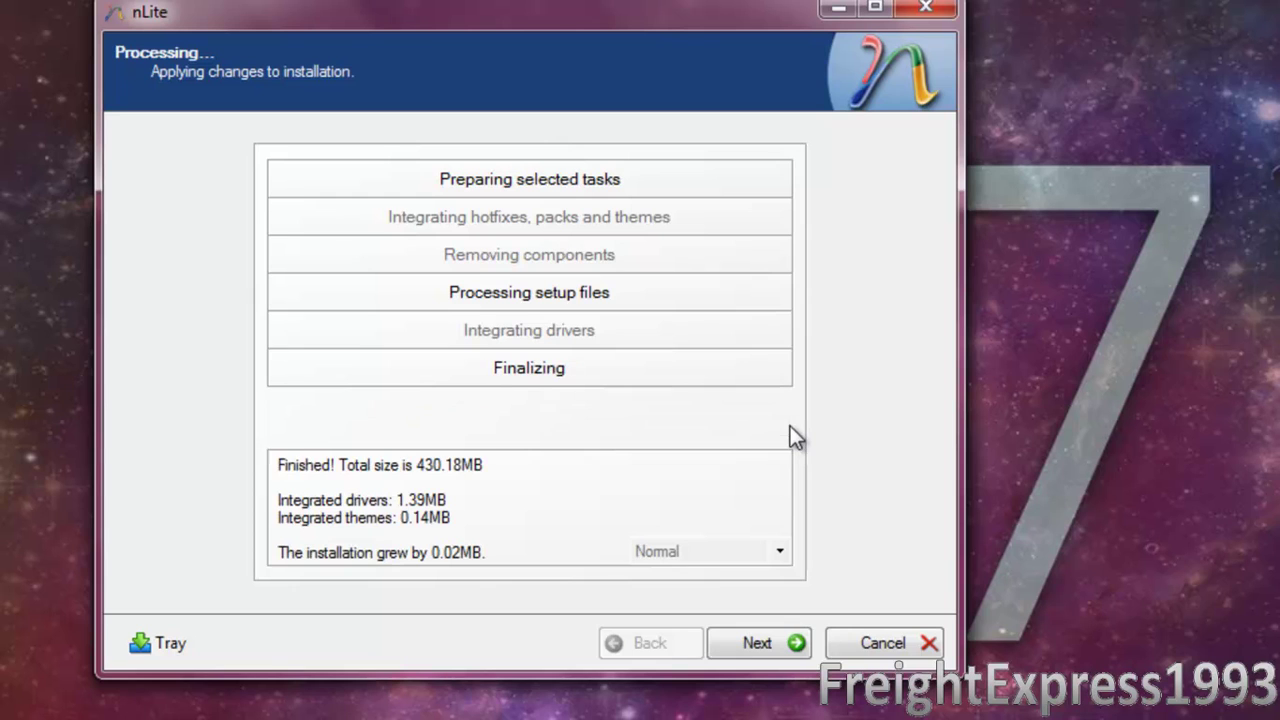
# Step: Finish the customization run, close nLite, and relaunch it from the Start menu
pyautogui.click(758, 643)
pyautogui.click(760, 639)
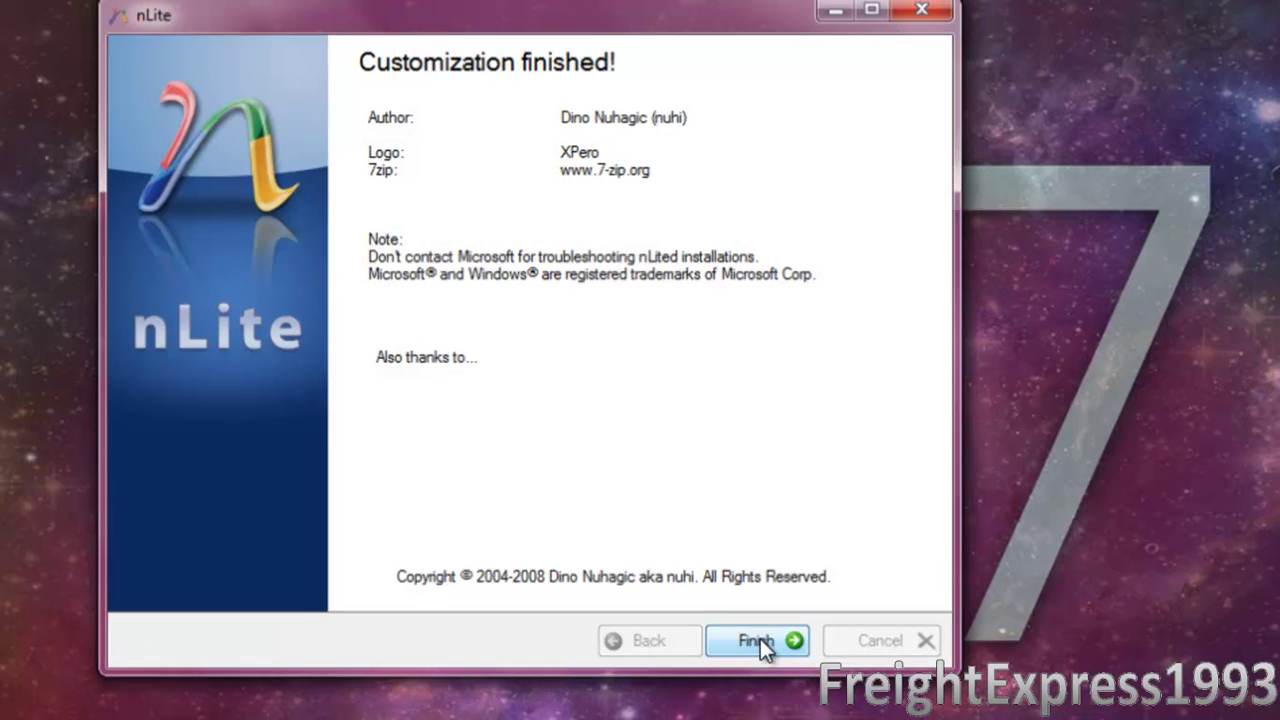
pyautogui.press('super')
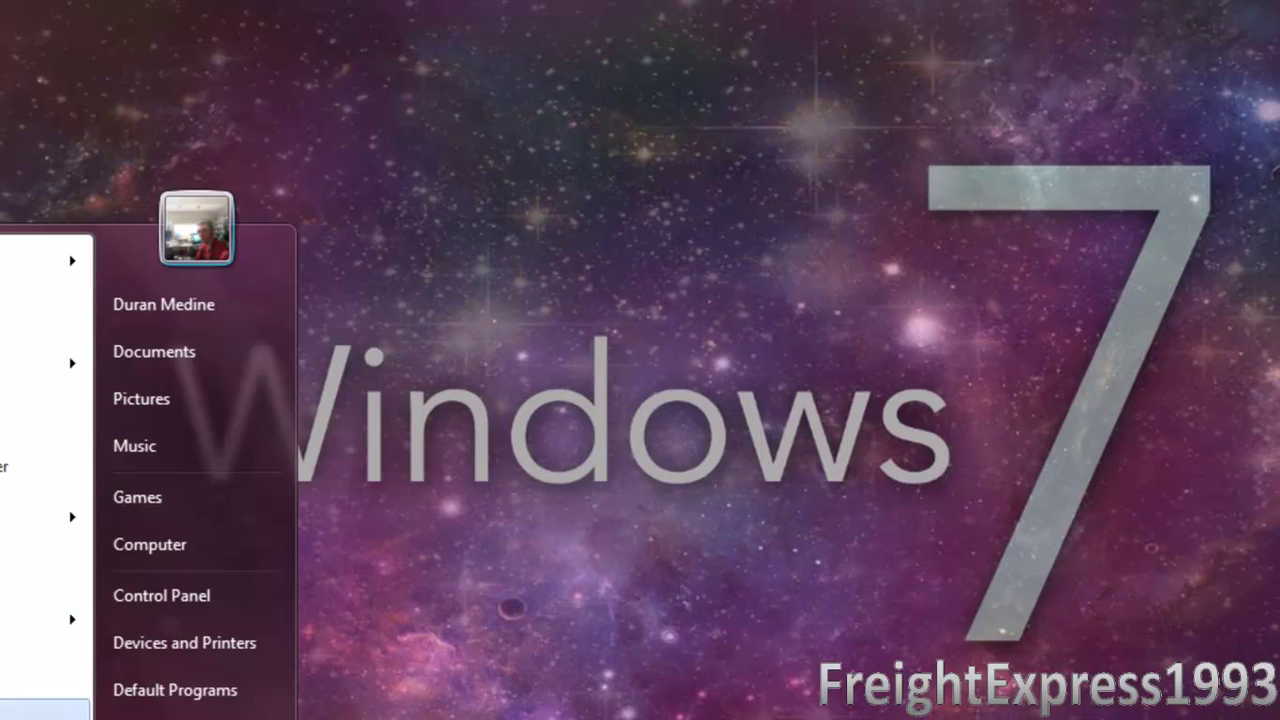
pyautogui.press('Return')
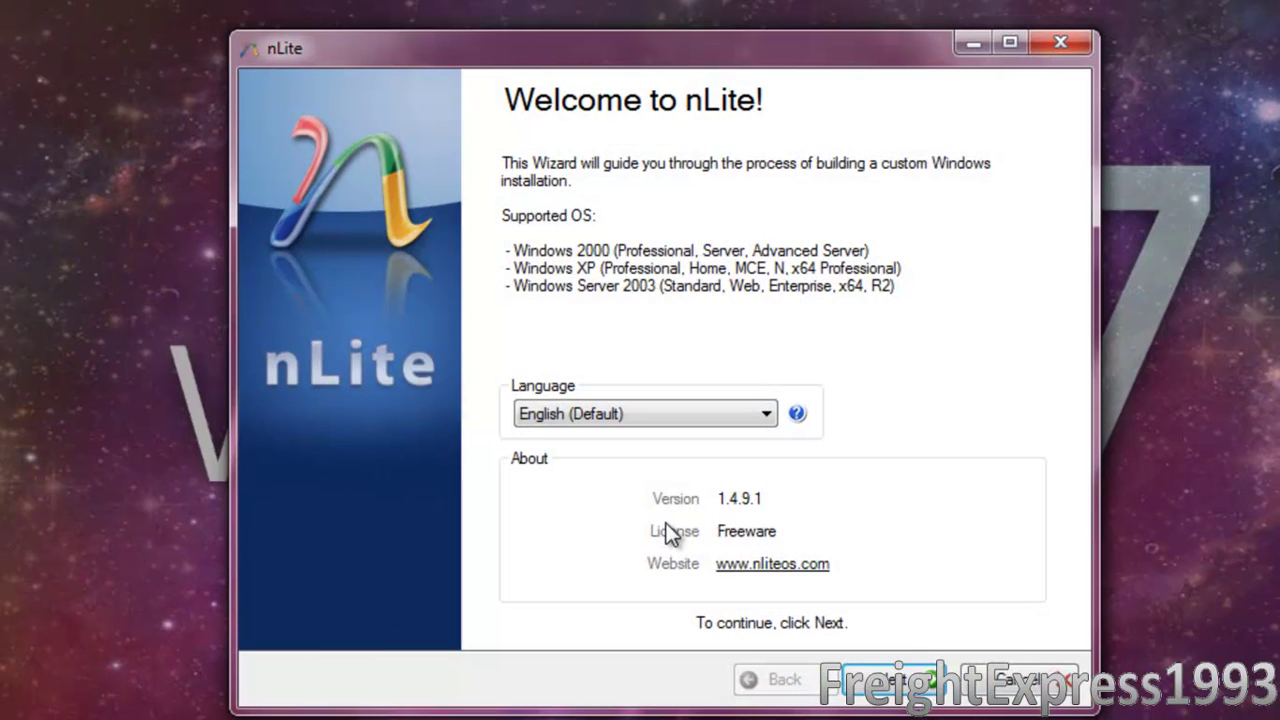
# Step: Load the Windows XP Professional installation and select only the Bootable ISO task
pyautogui.click(888, 680)
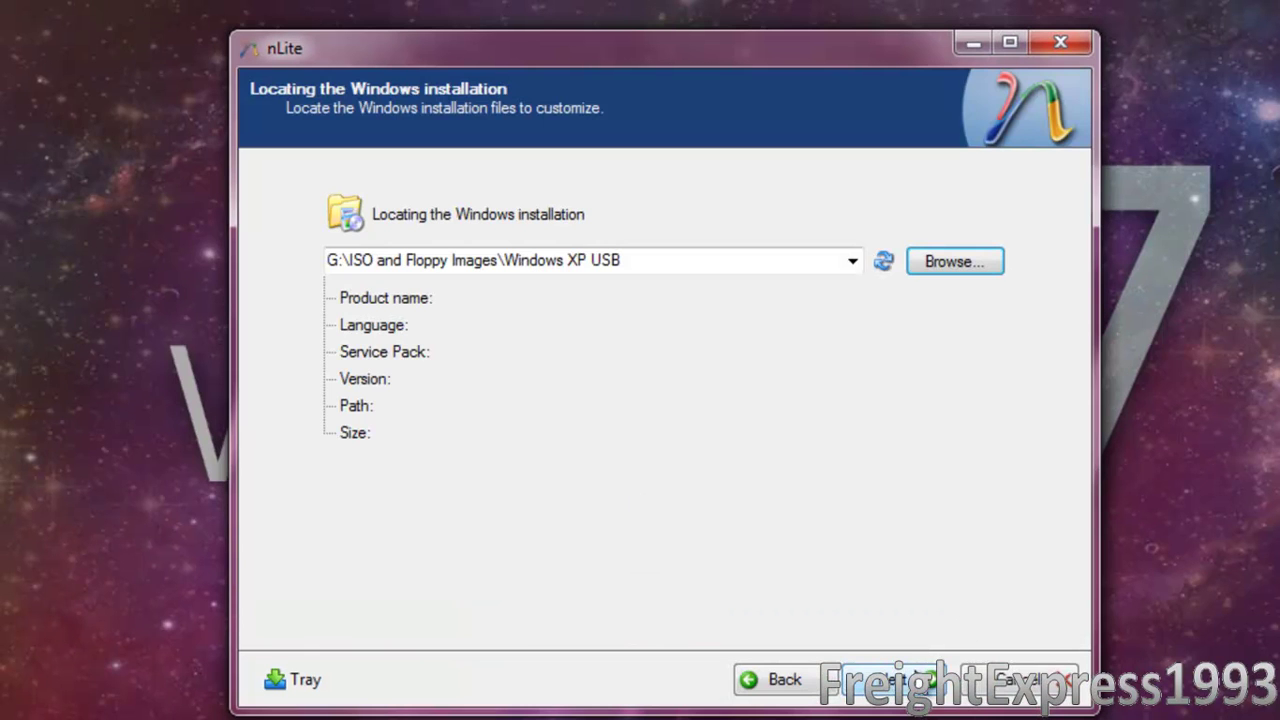
pyautogui.click(920, 670)
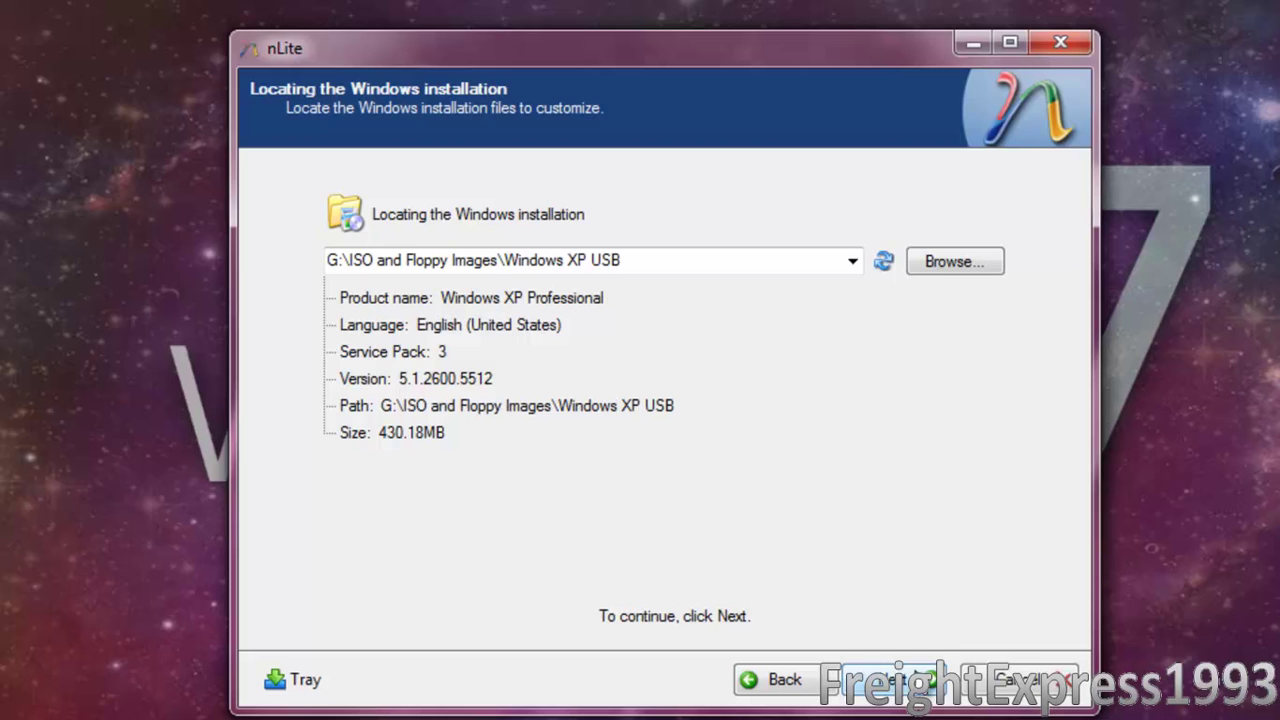
pyautogui.click(888, 679)
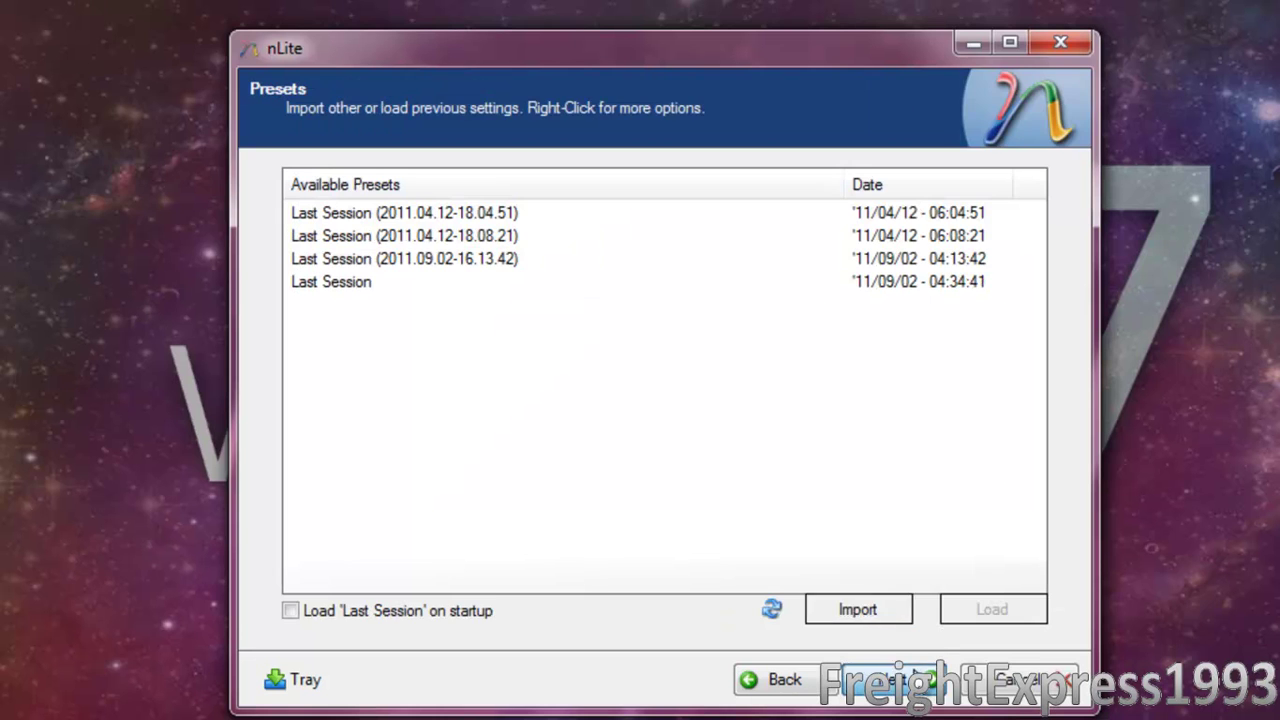
pyautogui.click(888, 679)
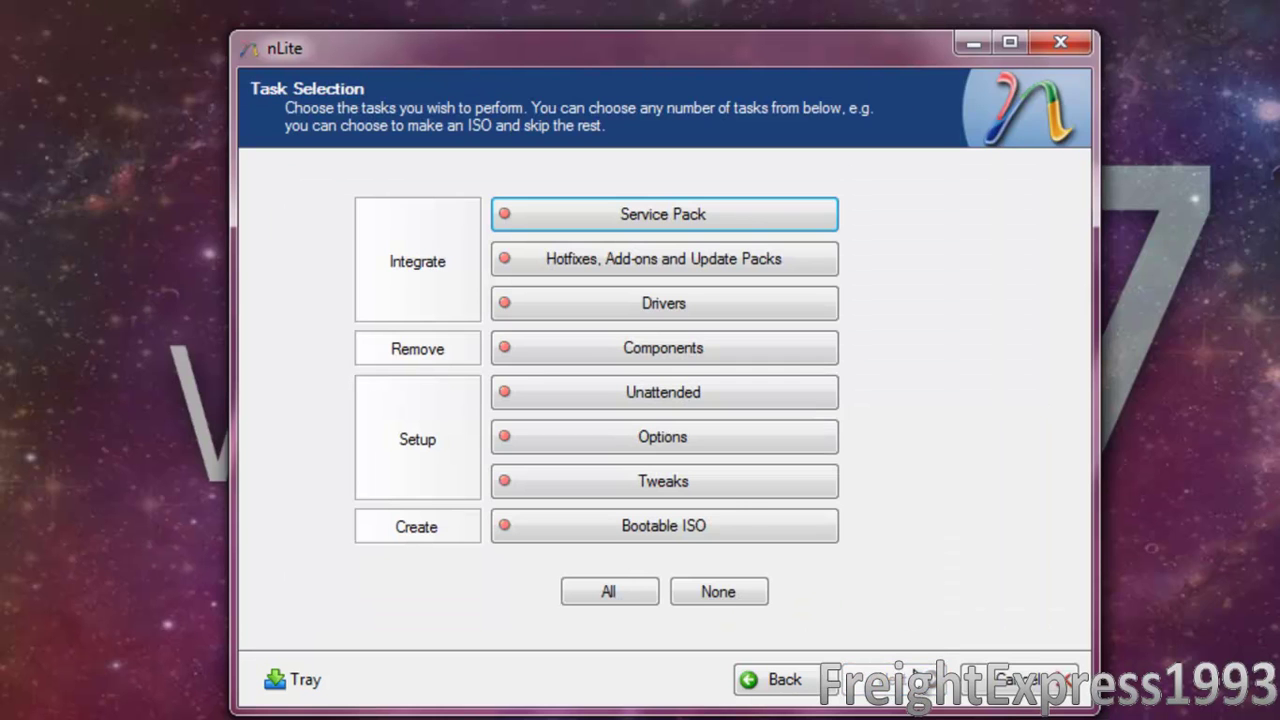
pyautogui.click(702, 519)
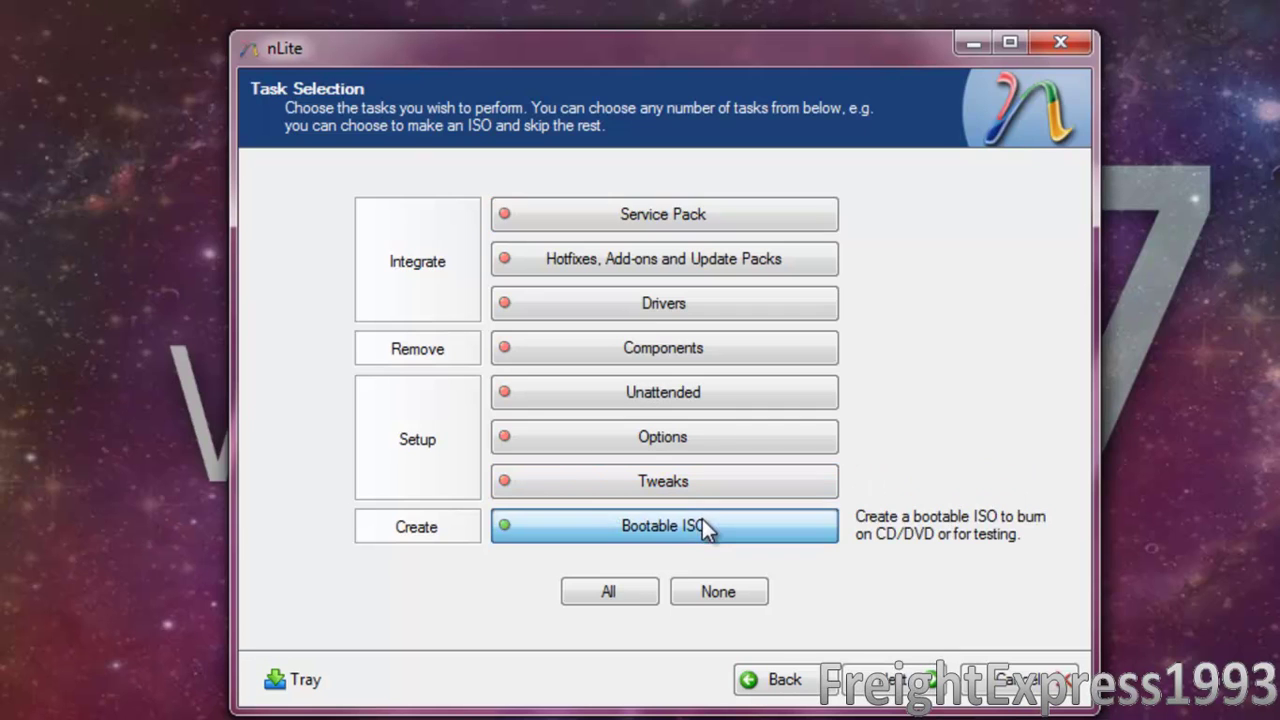
pyautogui.click(888, 679)
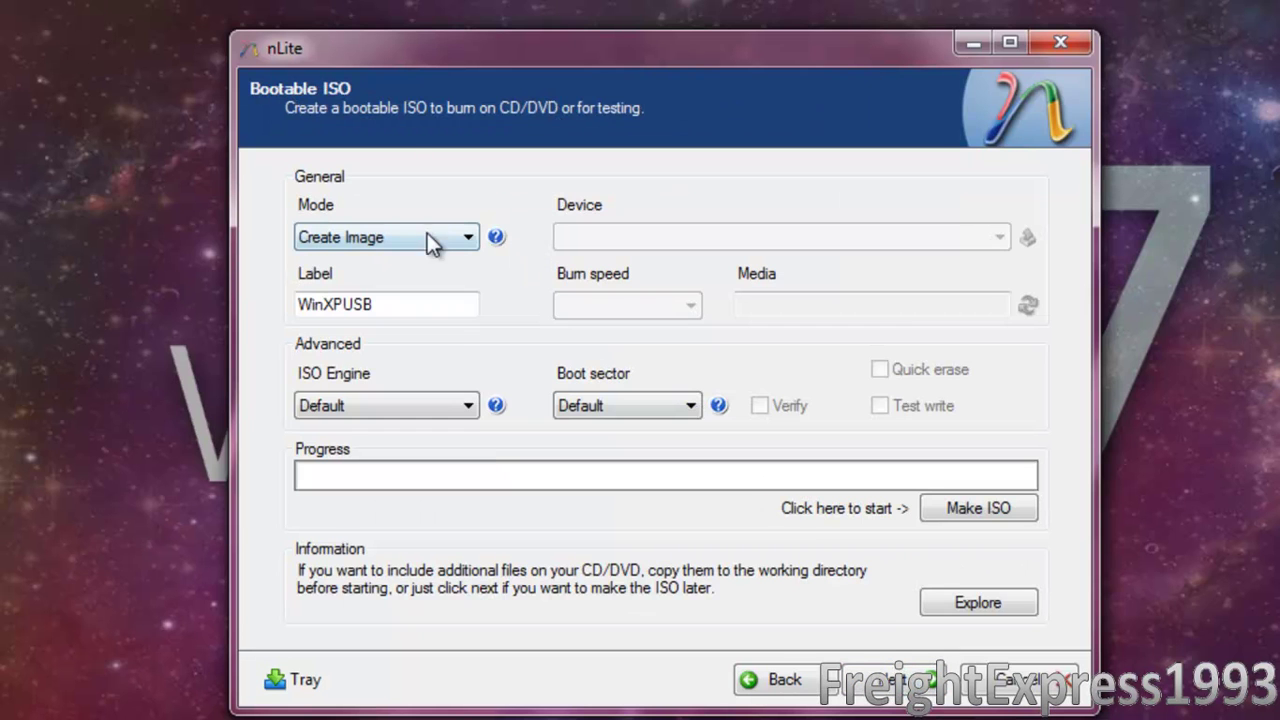
# Step: Change the ISO label from WinXPUSB to WinXPLite, keeping Create Image mode
pyautogui.moveTo(438, 311); pyautogui.dragTo(343, 285)
pyautogui.write('Lite')
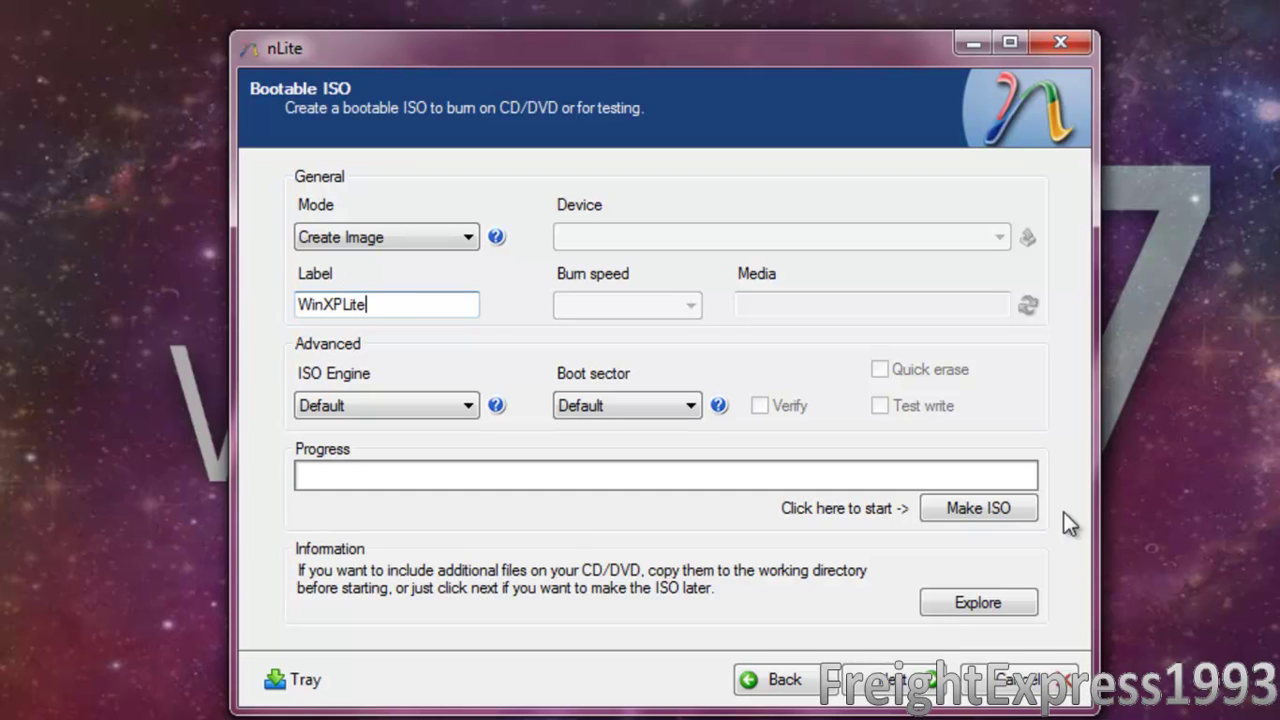
pyautogui.click(400, 228)
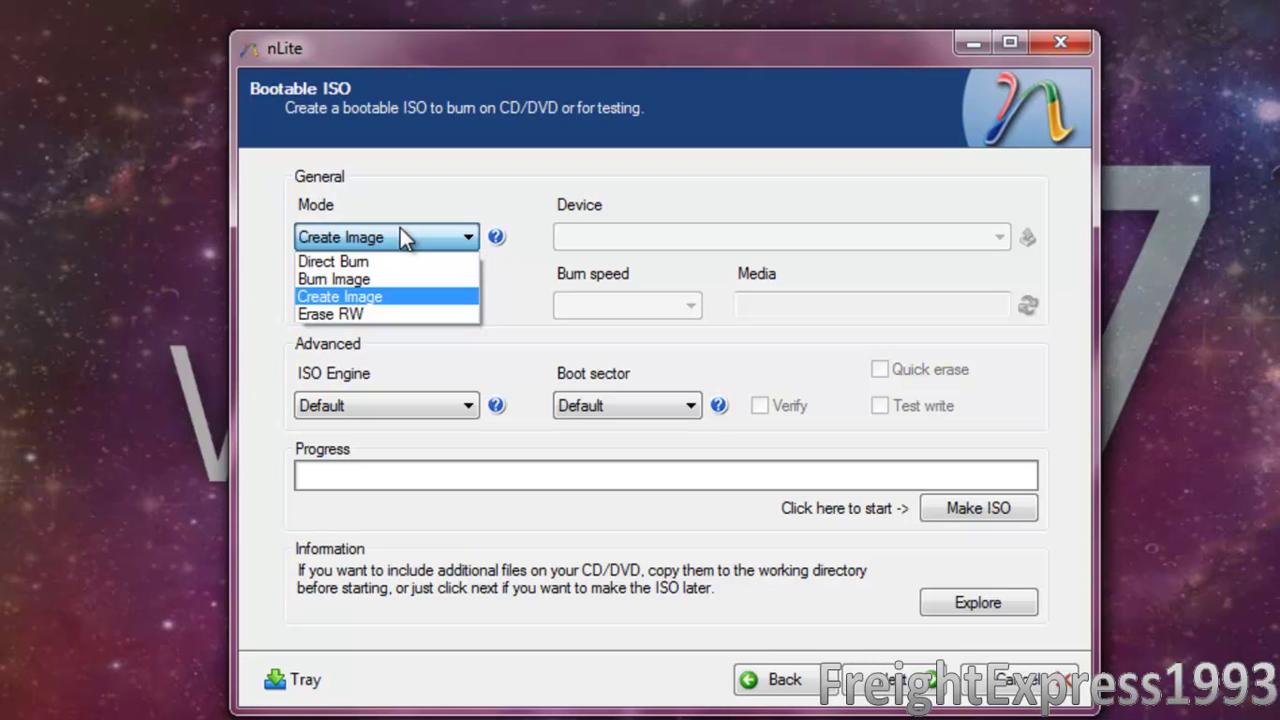
pyautogui.click(400, 227)
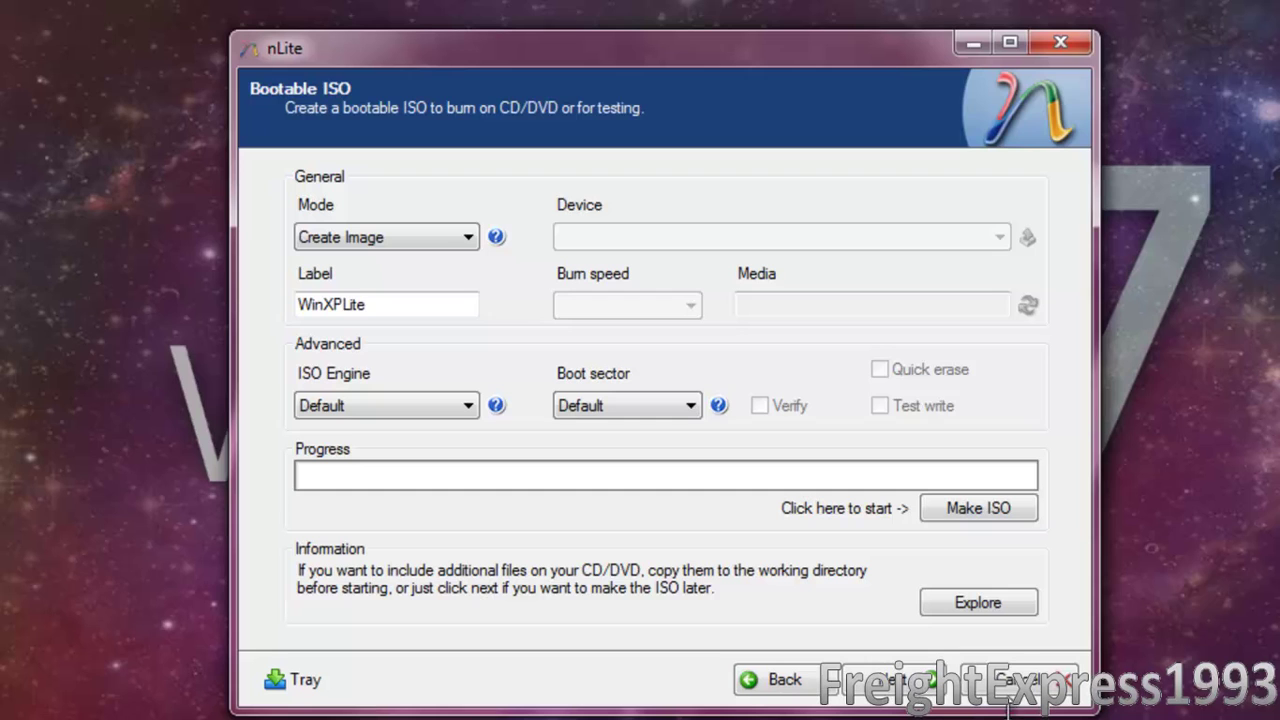
# Step: Quit nLite, confirming Yes in the Exit nLite prompt
pyautogui.click(1063, 40)
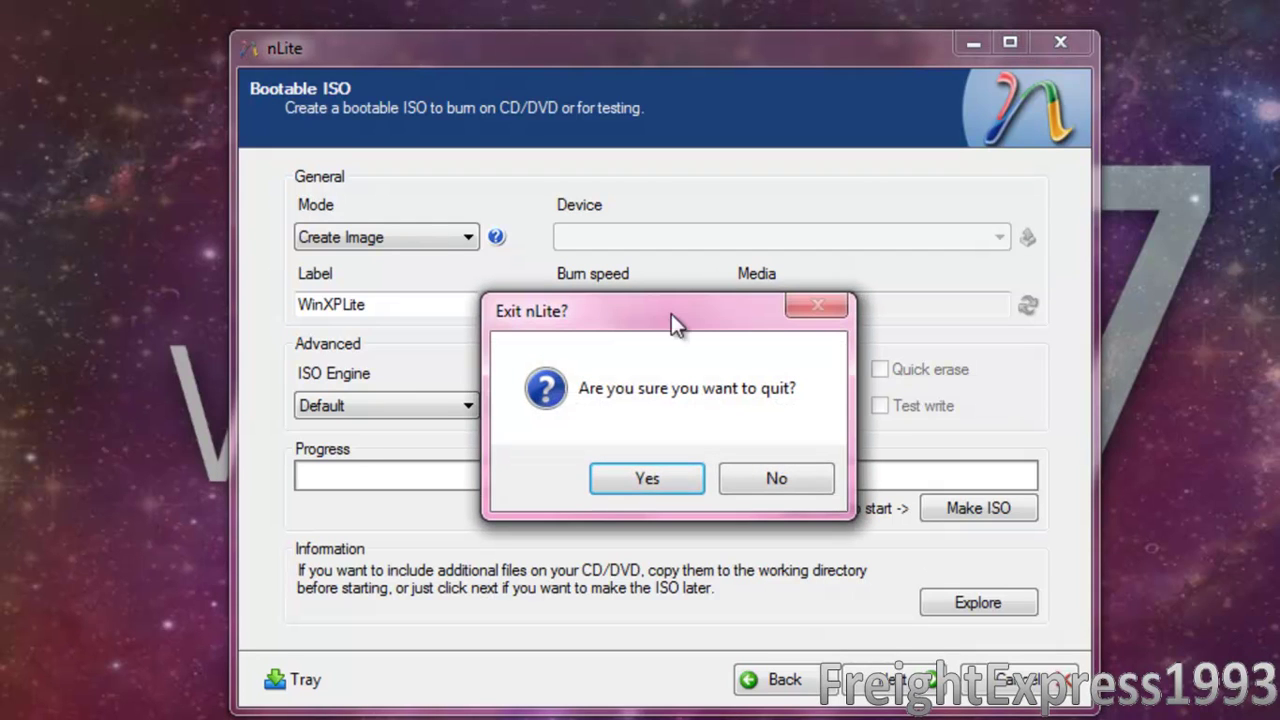
pyautogui.click(641, 485)
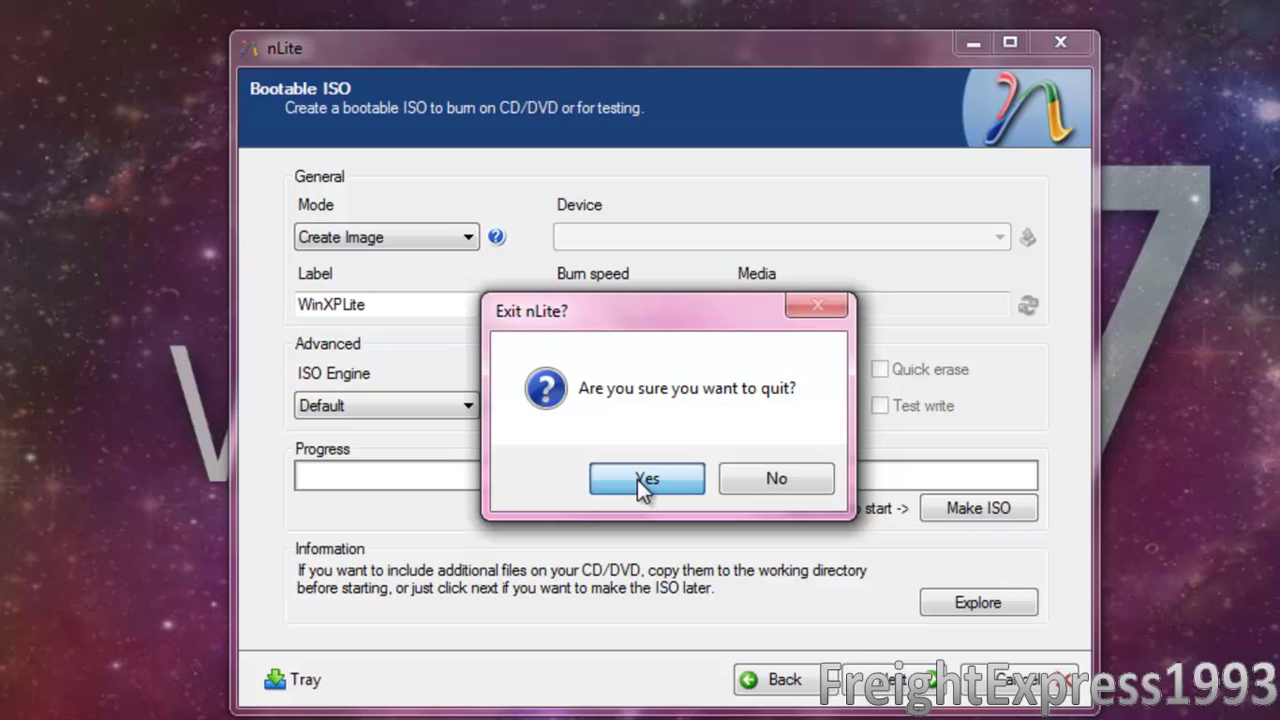